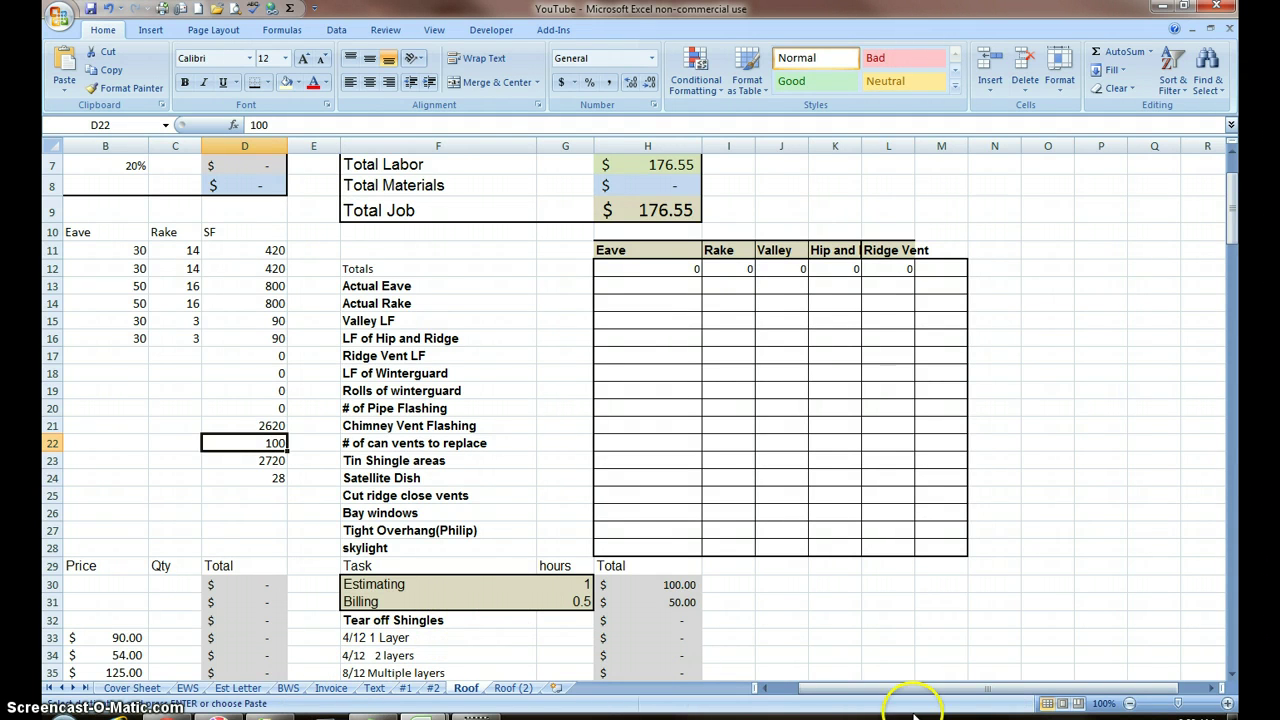
Scroll the Roof sheet left so columns A–D are visible, area labels included
drag(908, 689, 852, 690)
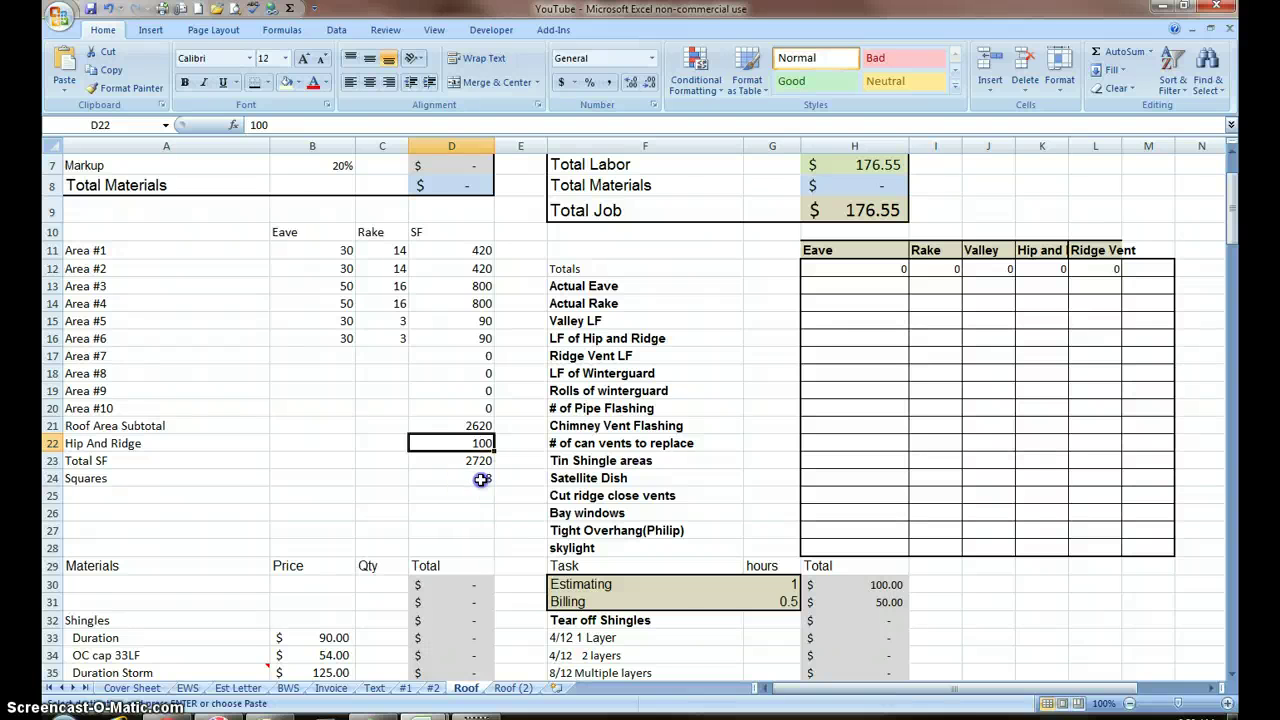
Apply All Borders to A10:D24 and compare with the finished Roof (2) sheet
drag(475, 479, 185, 241)
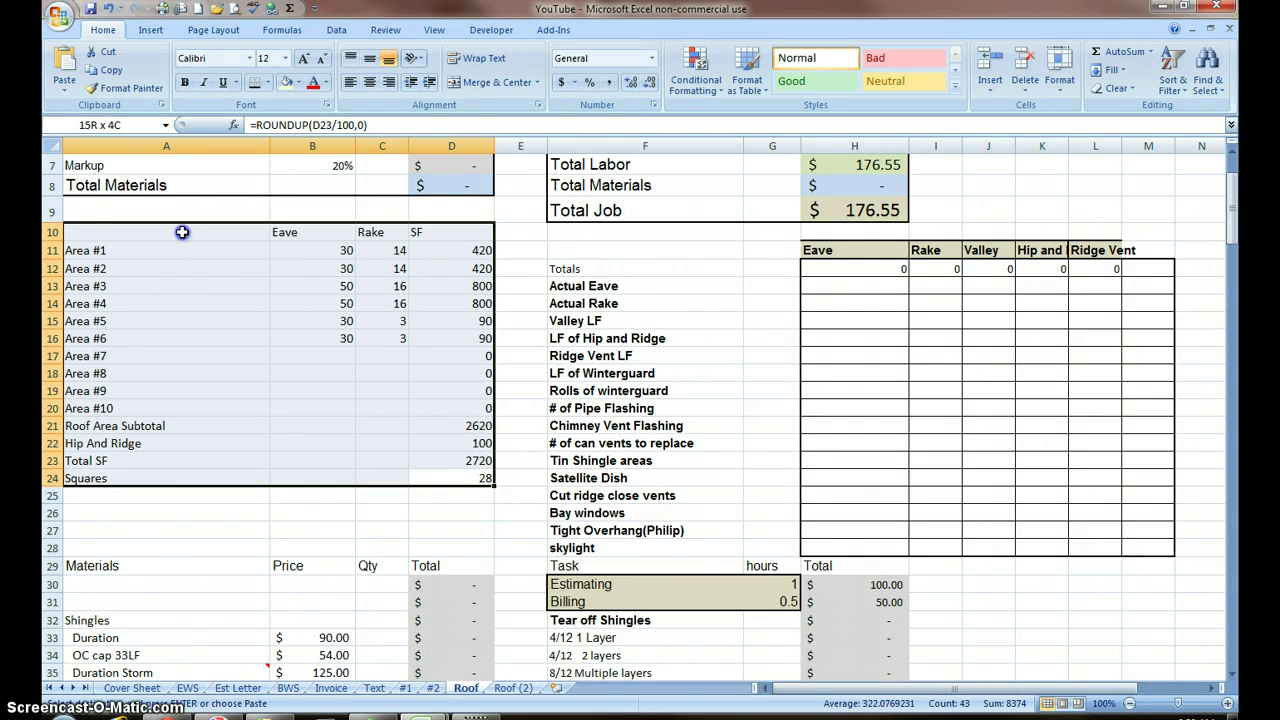
click(269, 83)
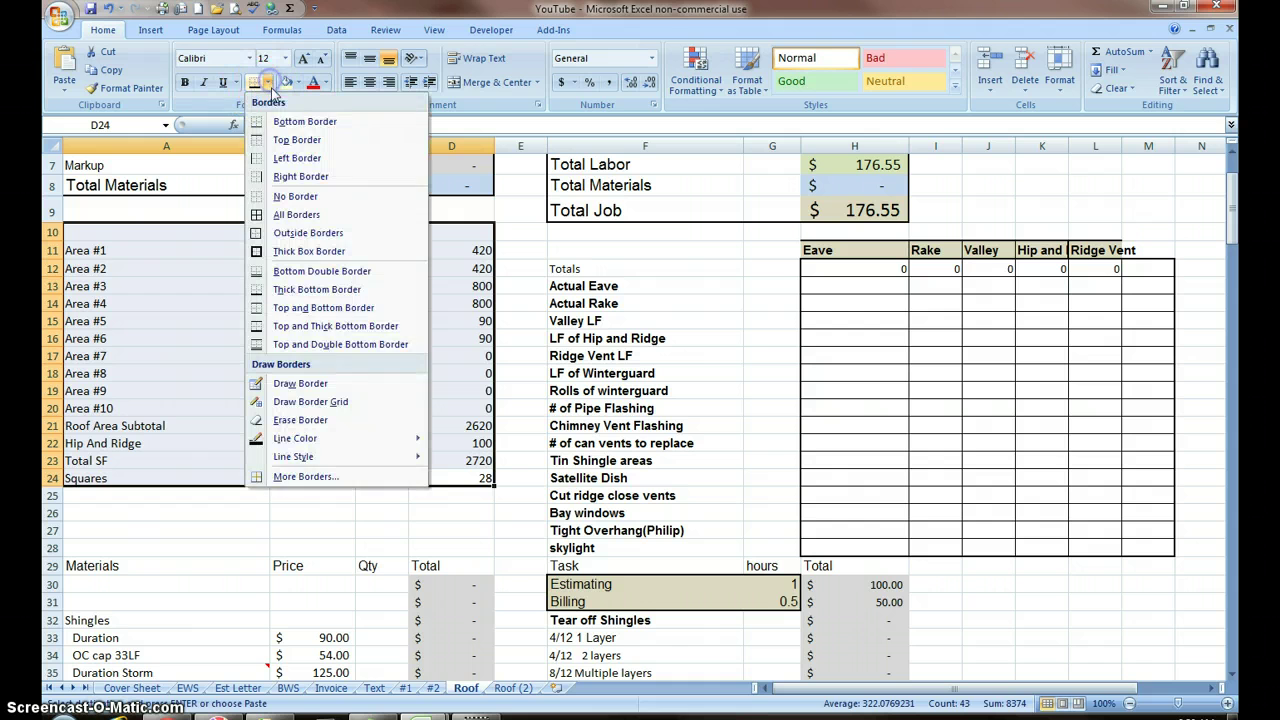
click(296, 216)
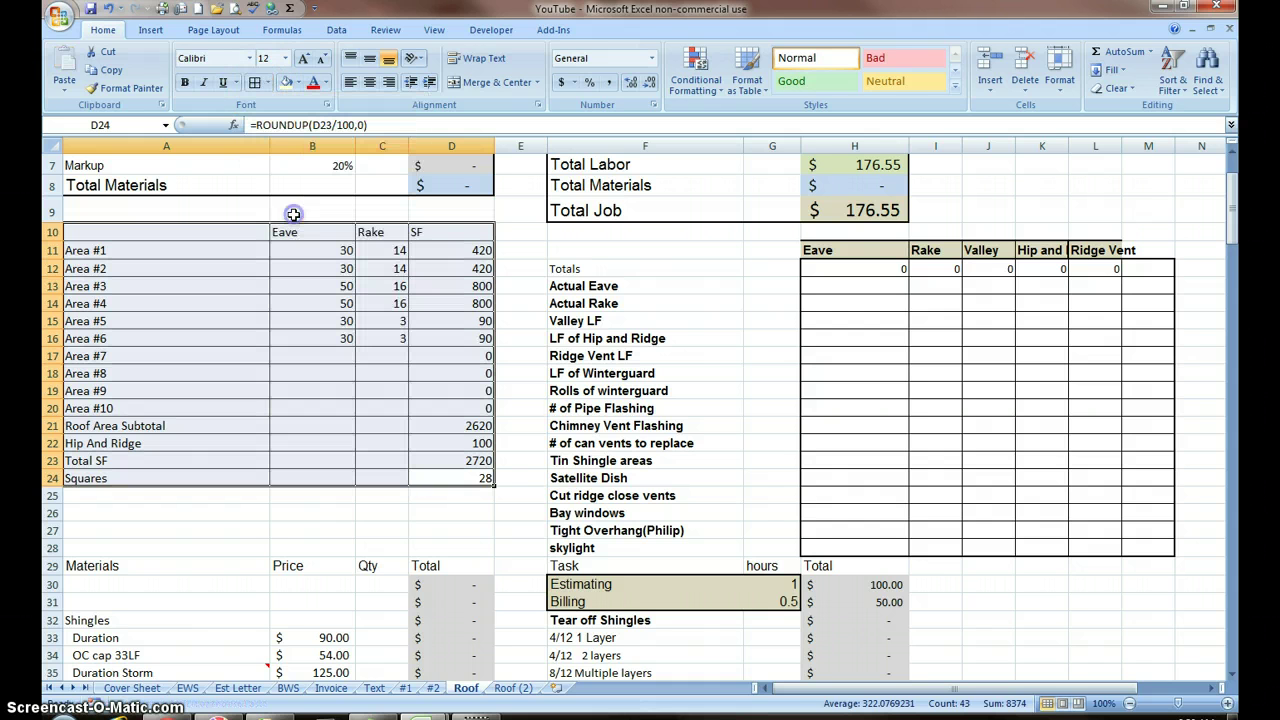
click(267, 83)
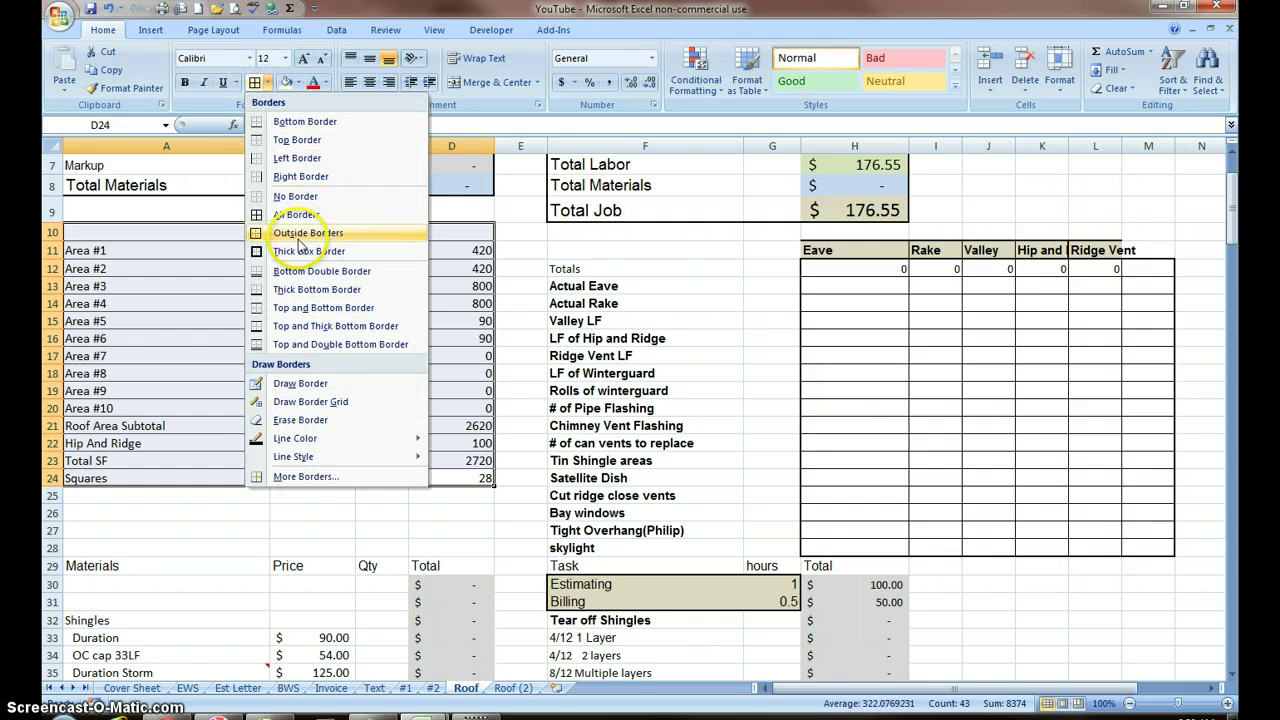
click(112, 13)
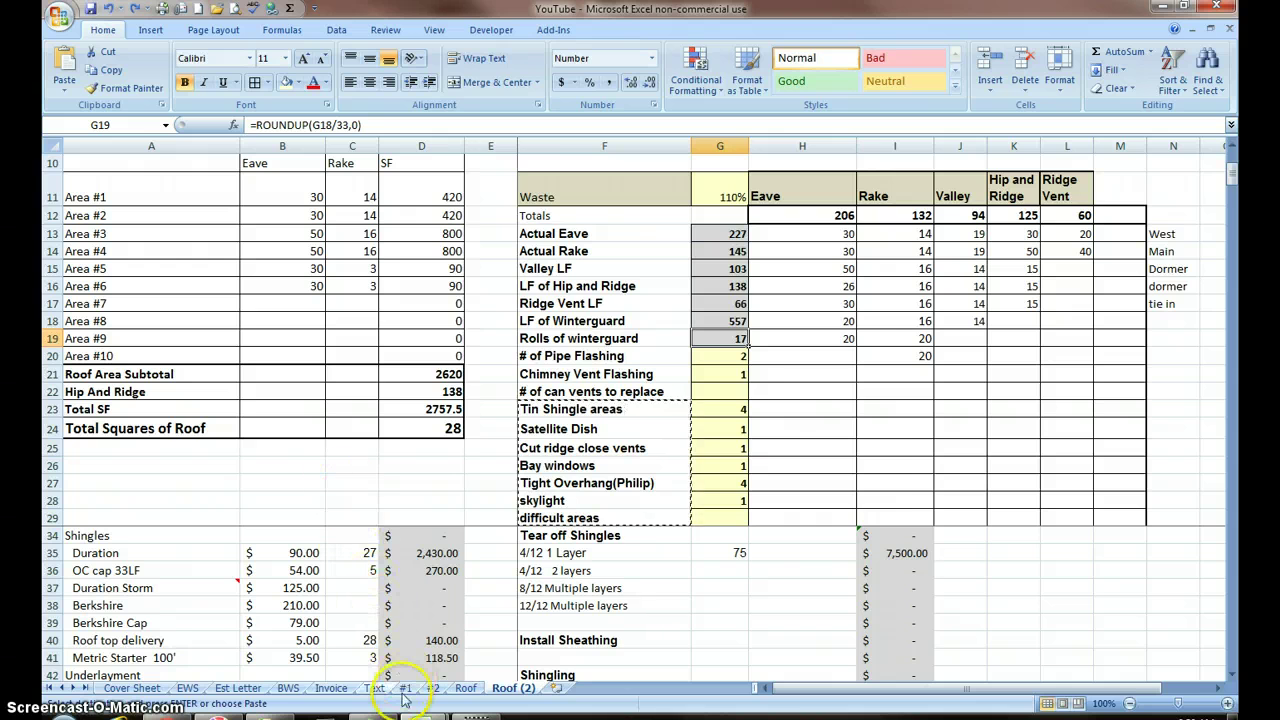
click(467, 690)
Reselect A10:D24 and give it all borders plus a Thick Box Border outline
click(430, 548)
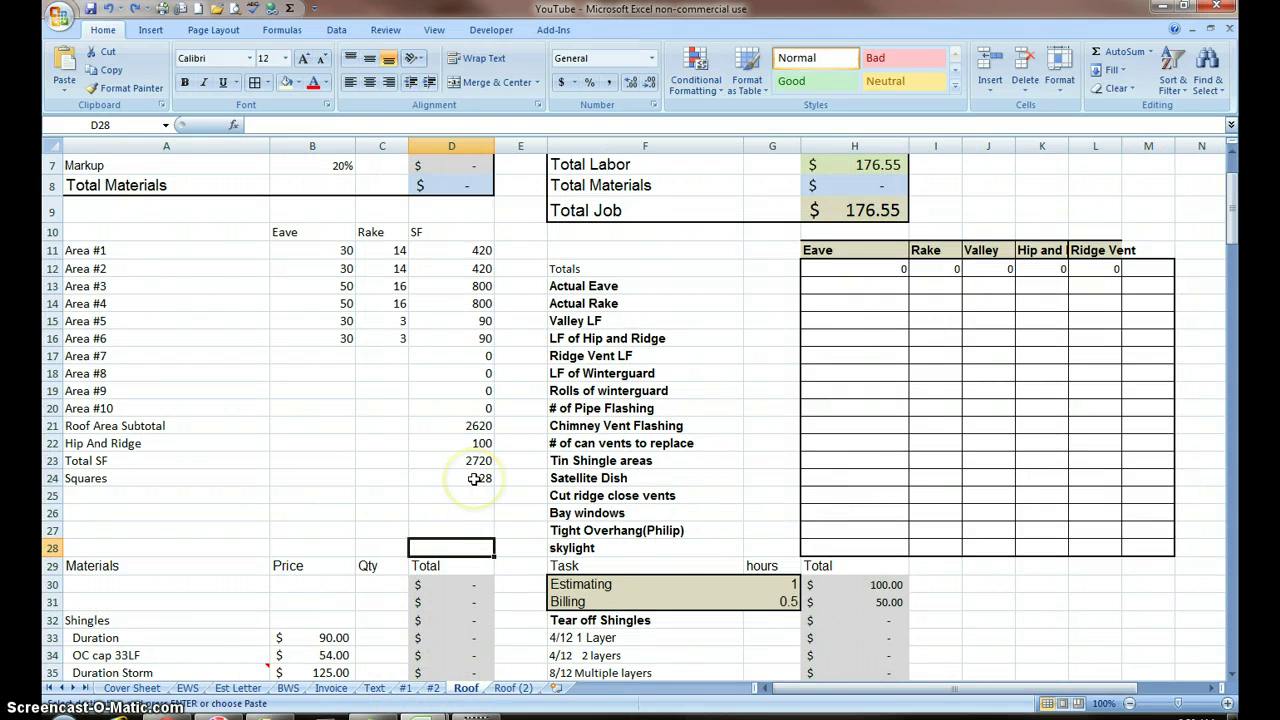
drag(474, 478, 164, 235)
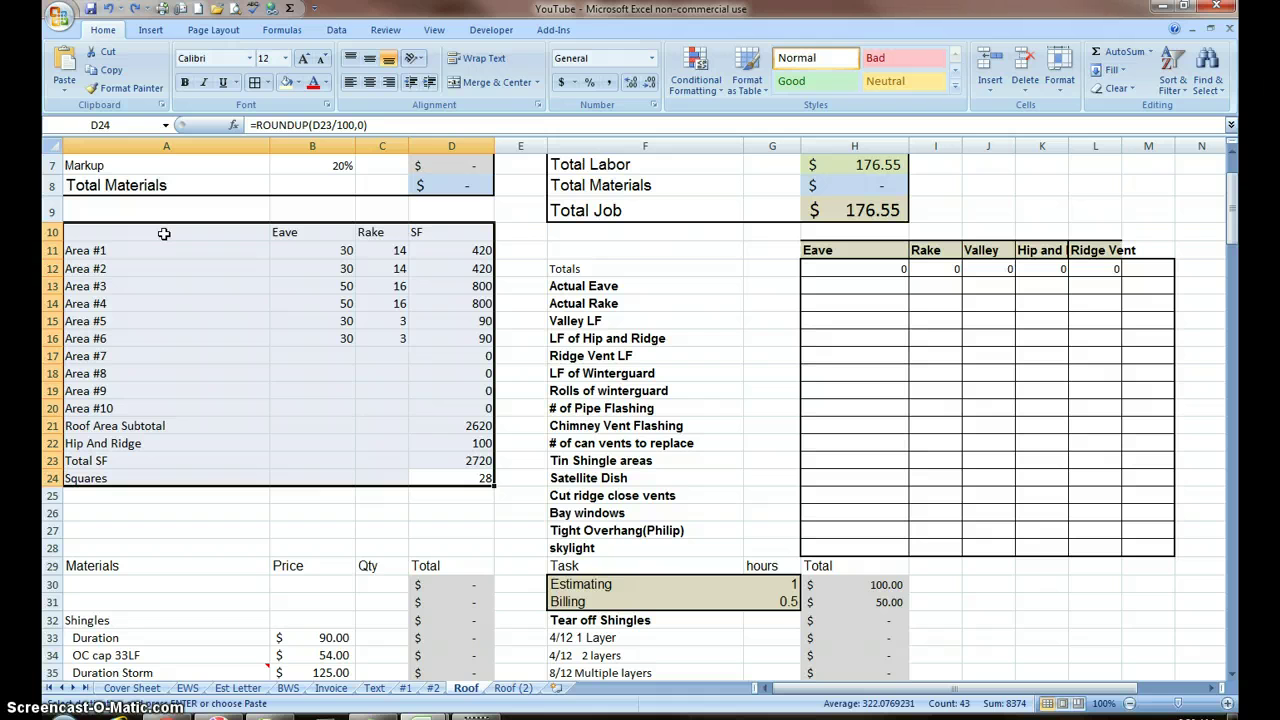
click(266, 83)
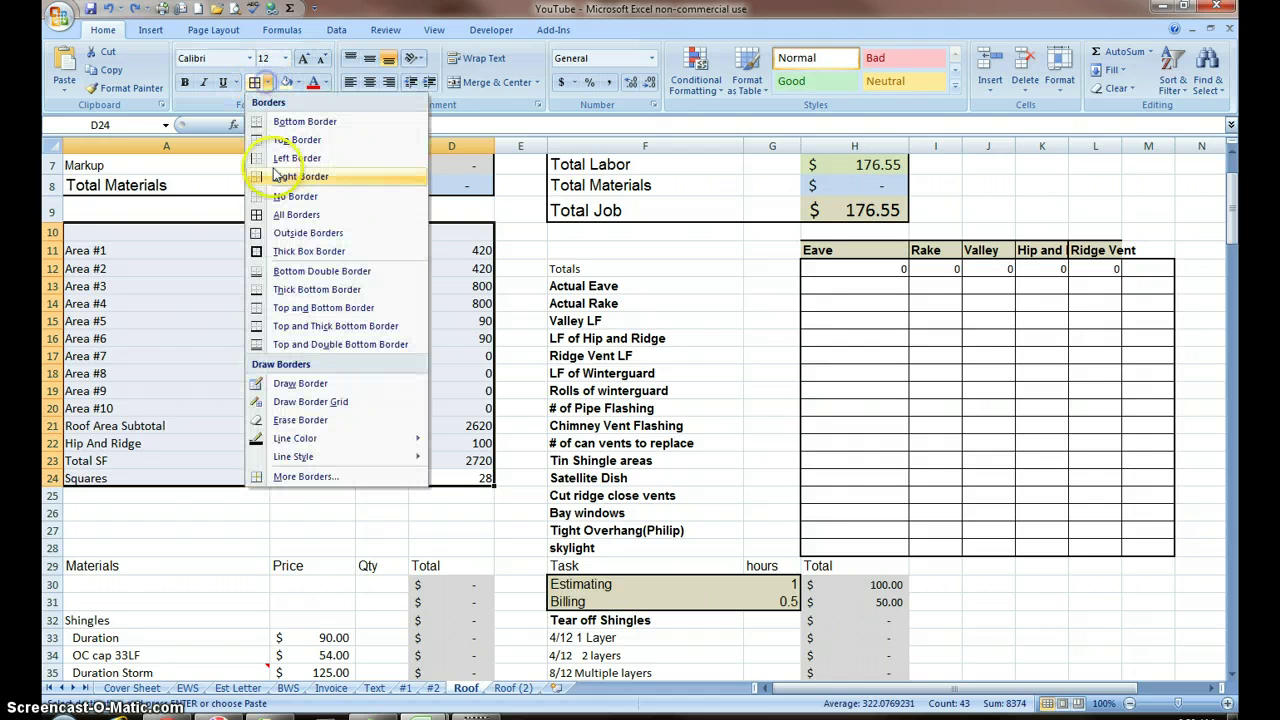
click(287, 216)
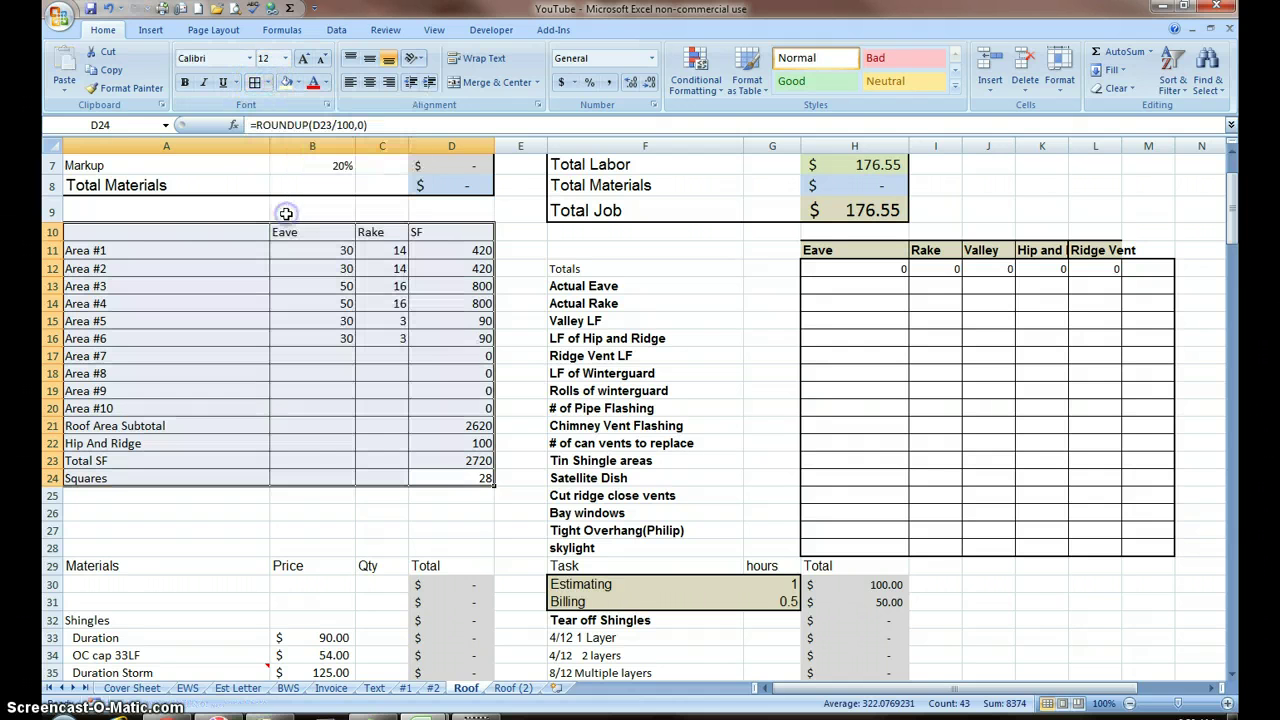
click(266, 83)
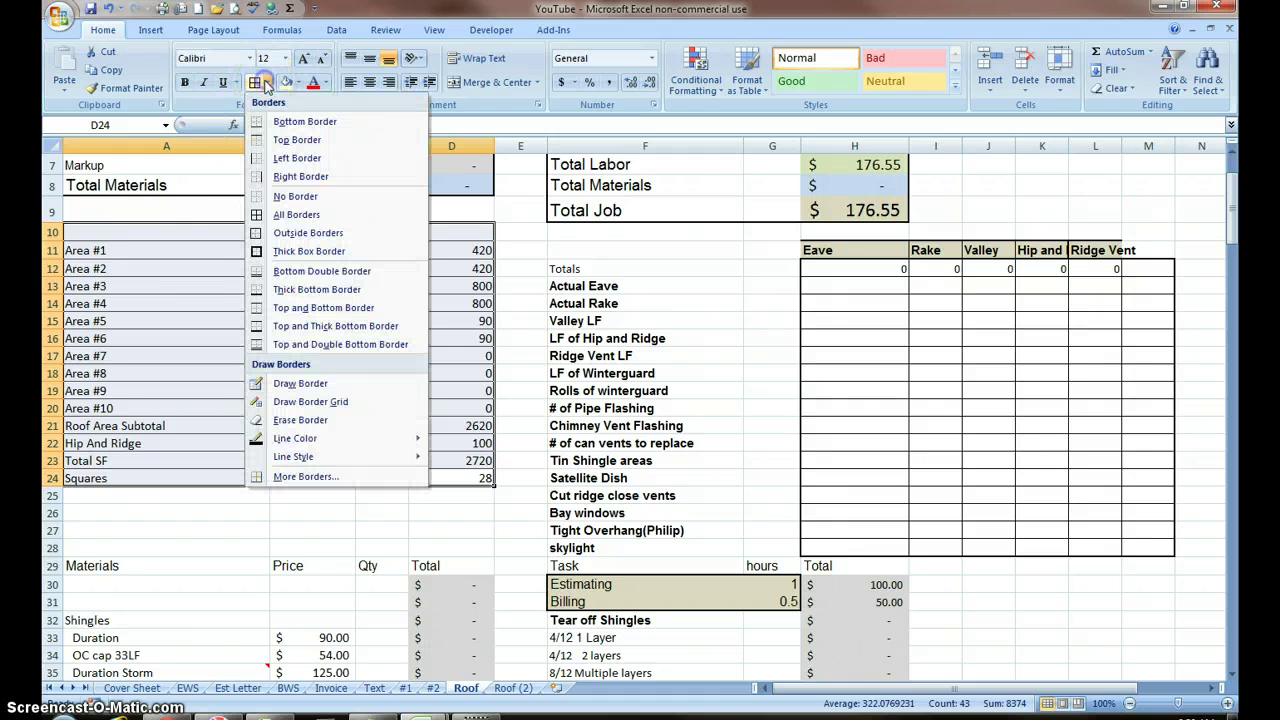
click(309, 252)
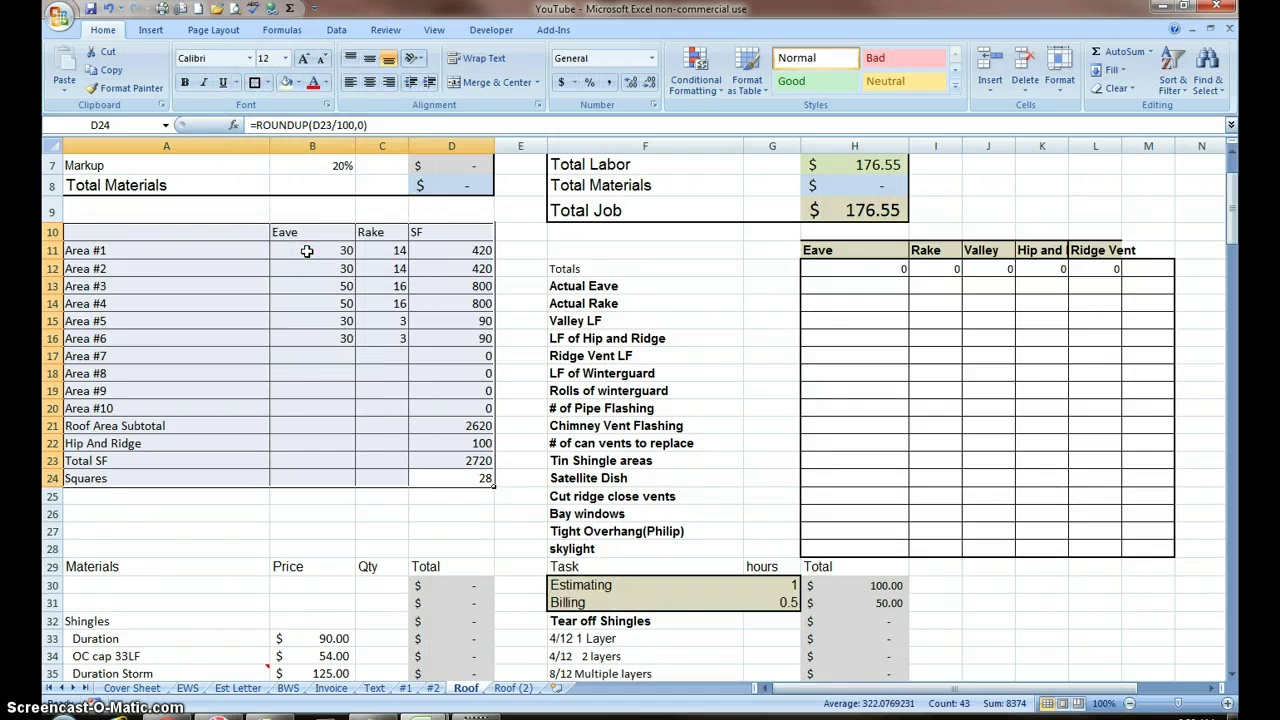
Add a thick bottom border under the Area #10 row, A20:D20
drag(474, 410, 207, 403)
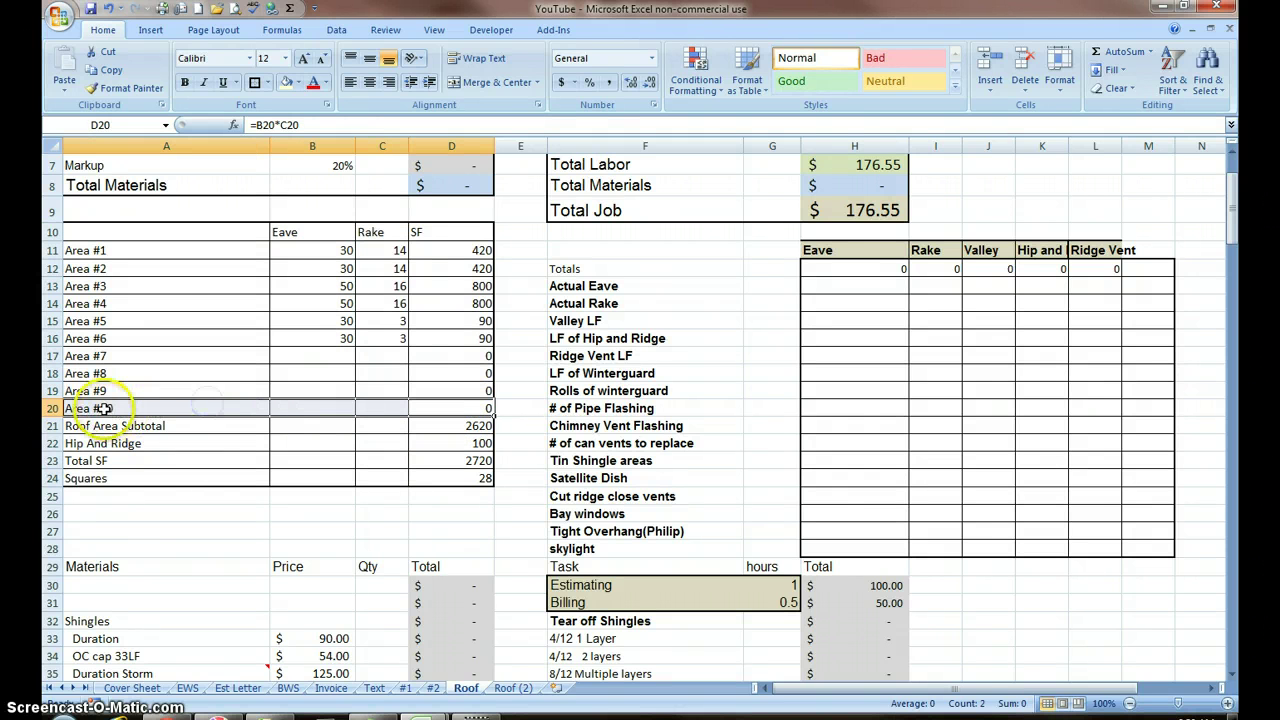
click(267, 84)
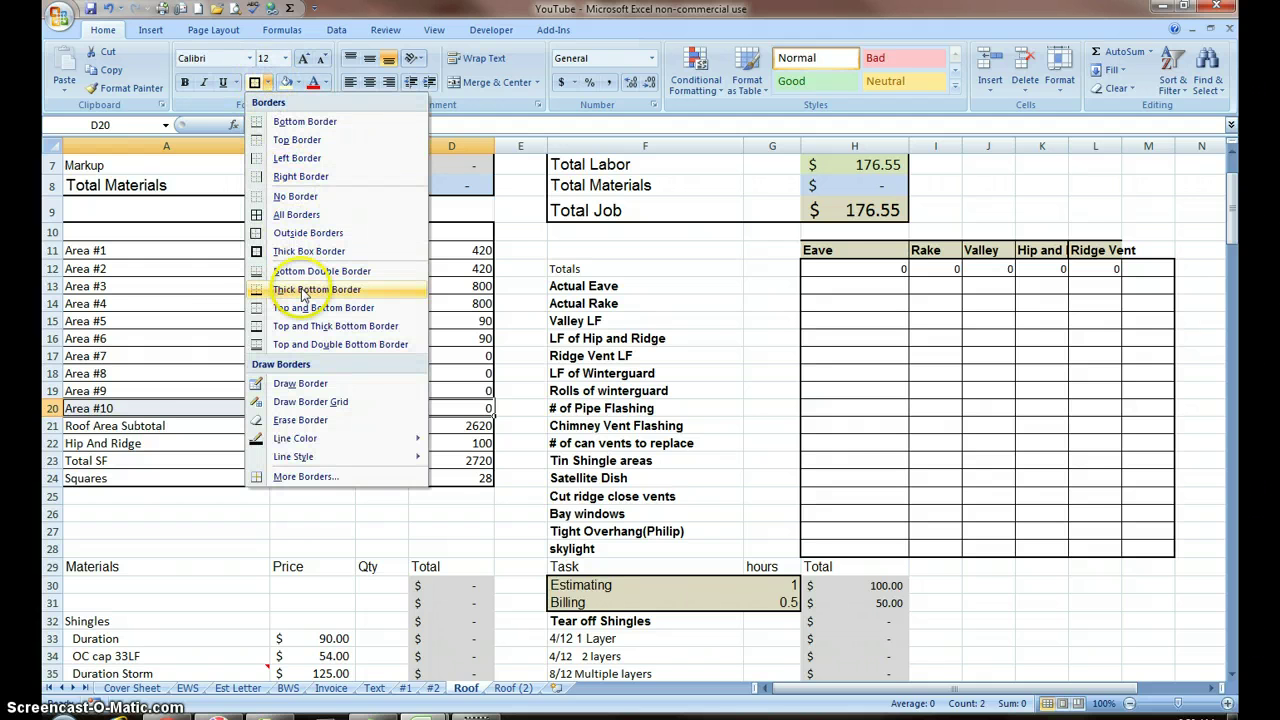
click(303, 290)
click(352, 500)
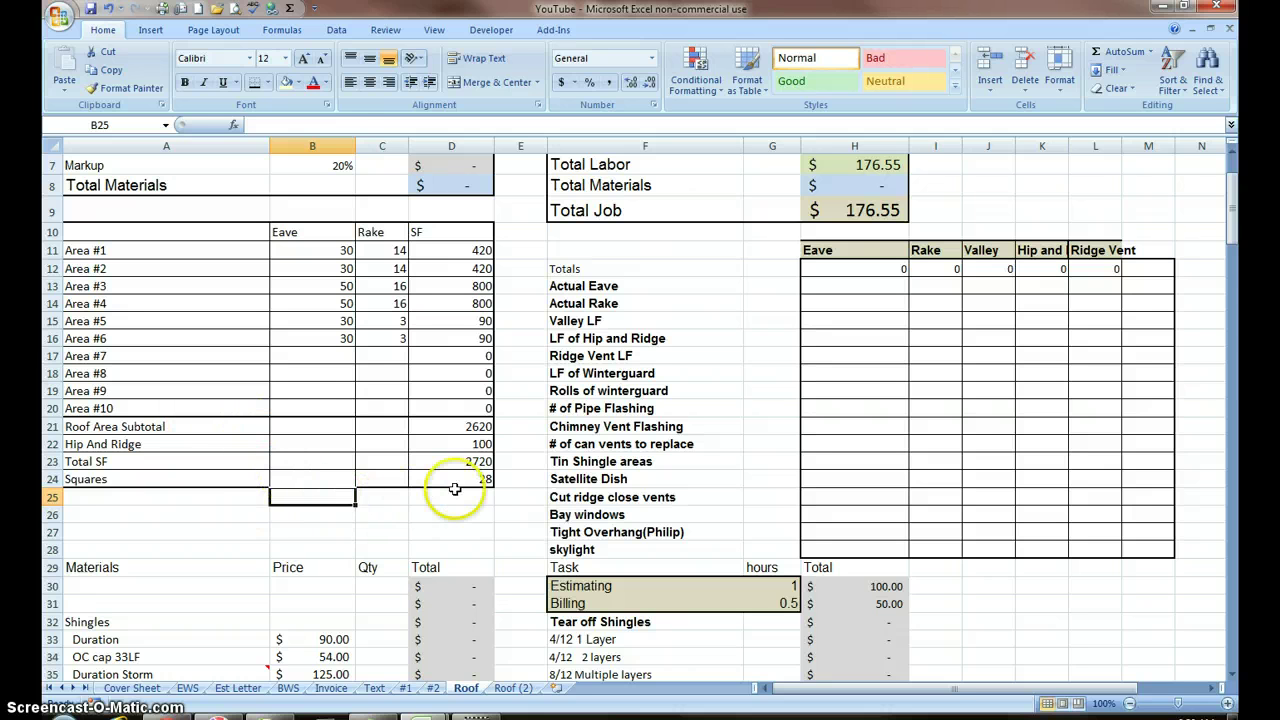
drag(470, 481, 207, 471)
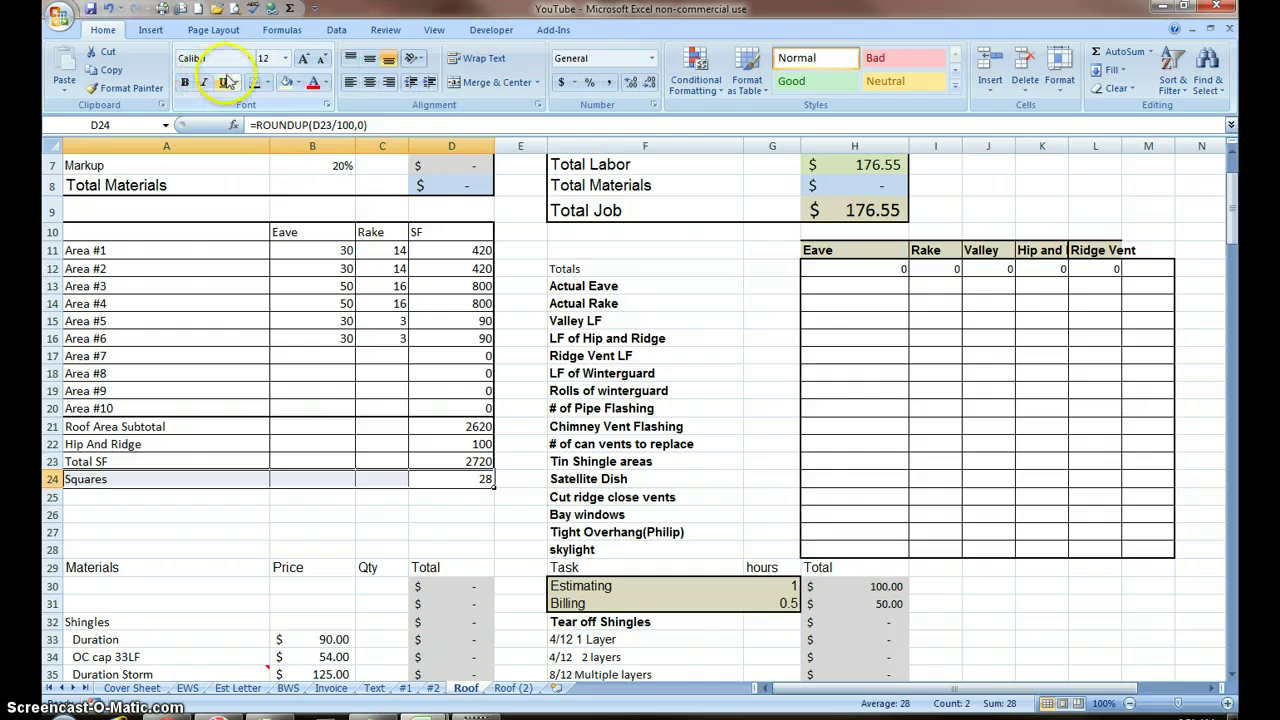
Make the Squares row A24:D24 font size 14 and bold
click(304, 61)
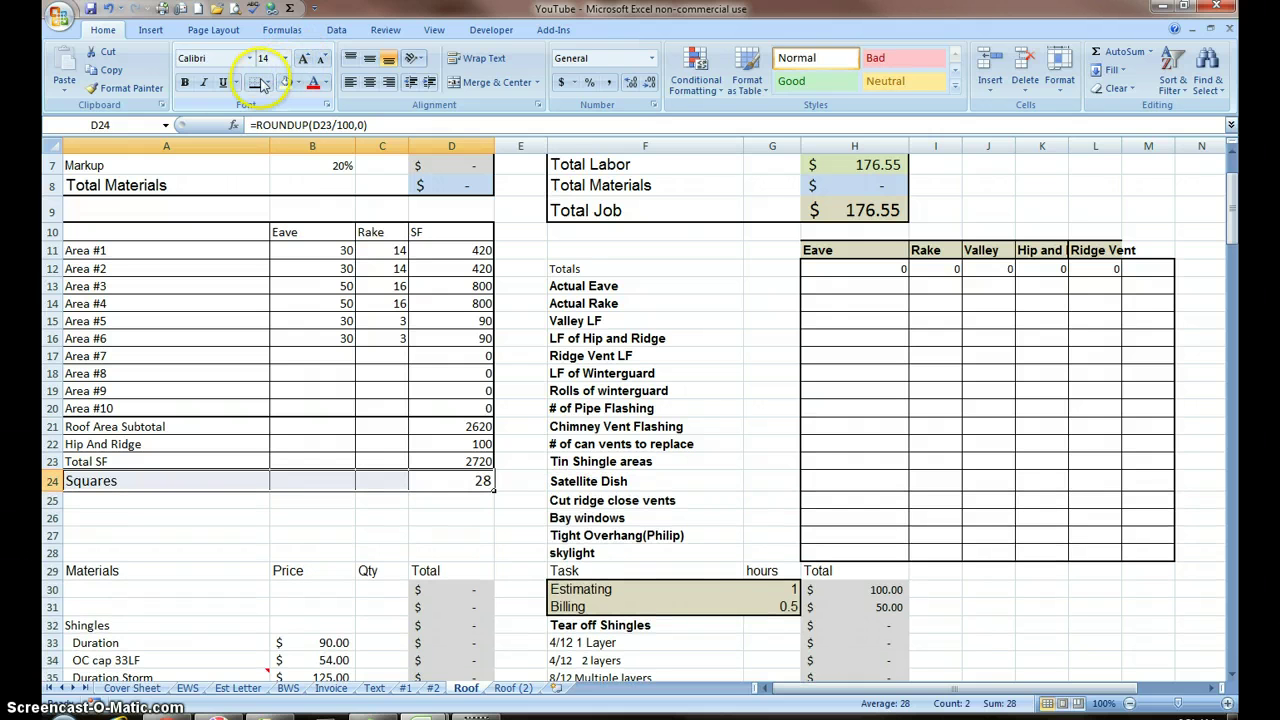
click(184, 84)
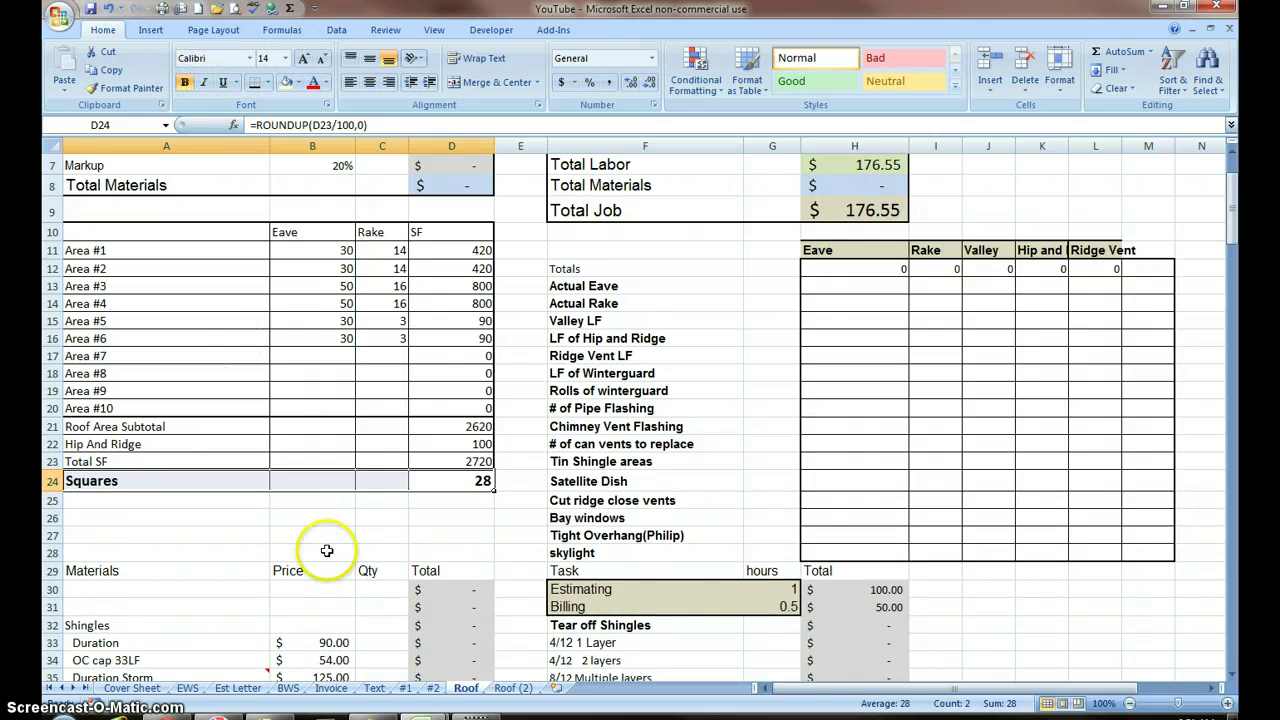
click(282, 522)
Rename the A24 label from Squares to 'Total Squares'
click(150, 482)
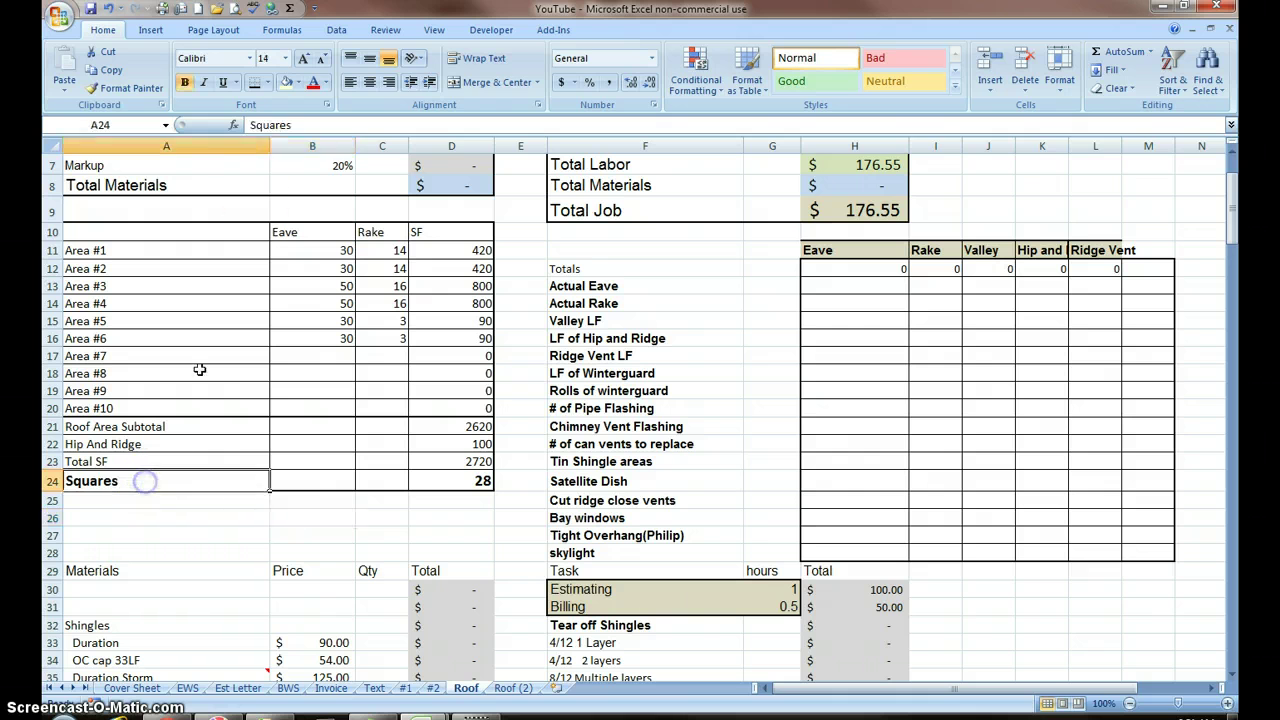
click(272, 125)
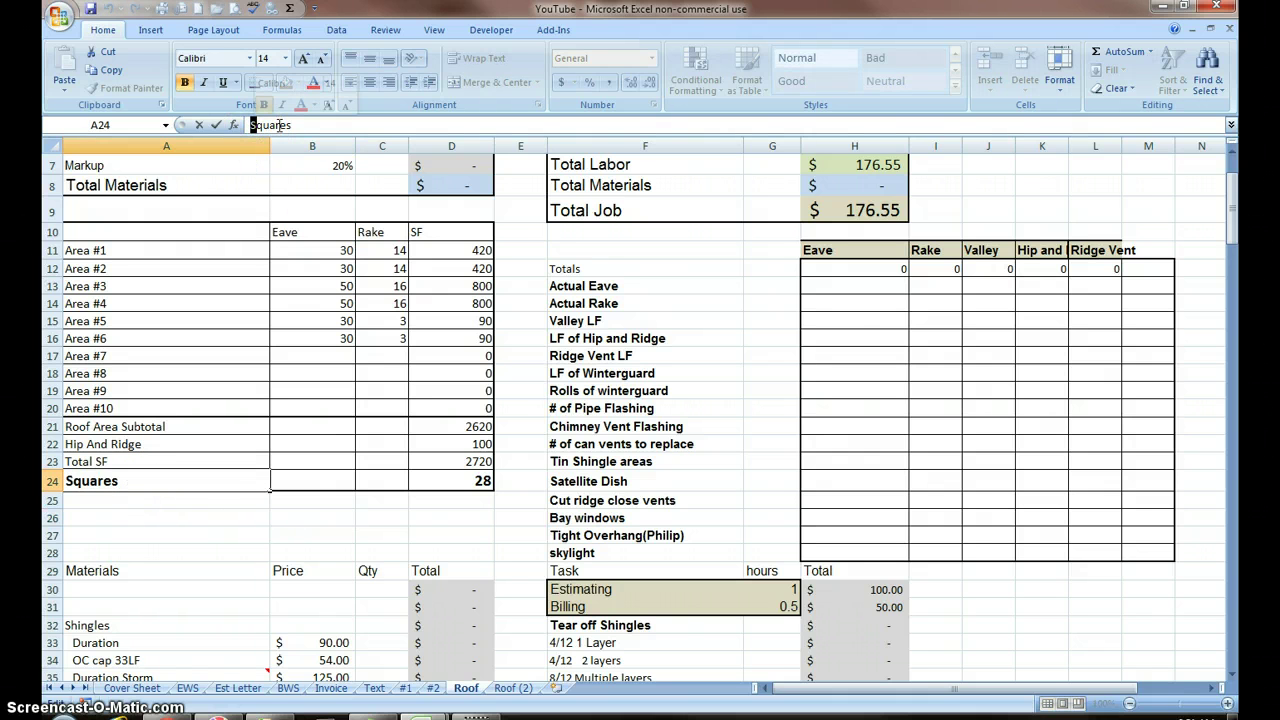
text(Total)
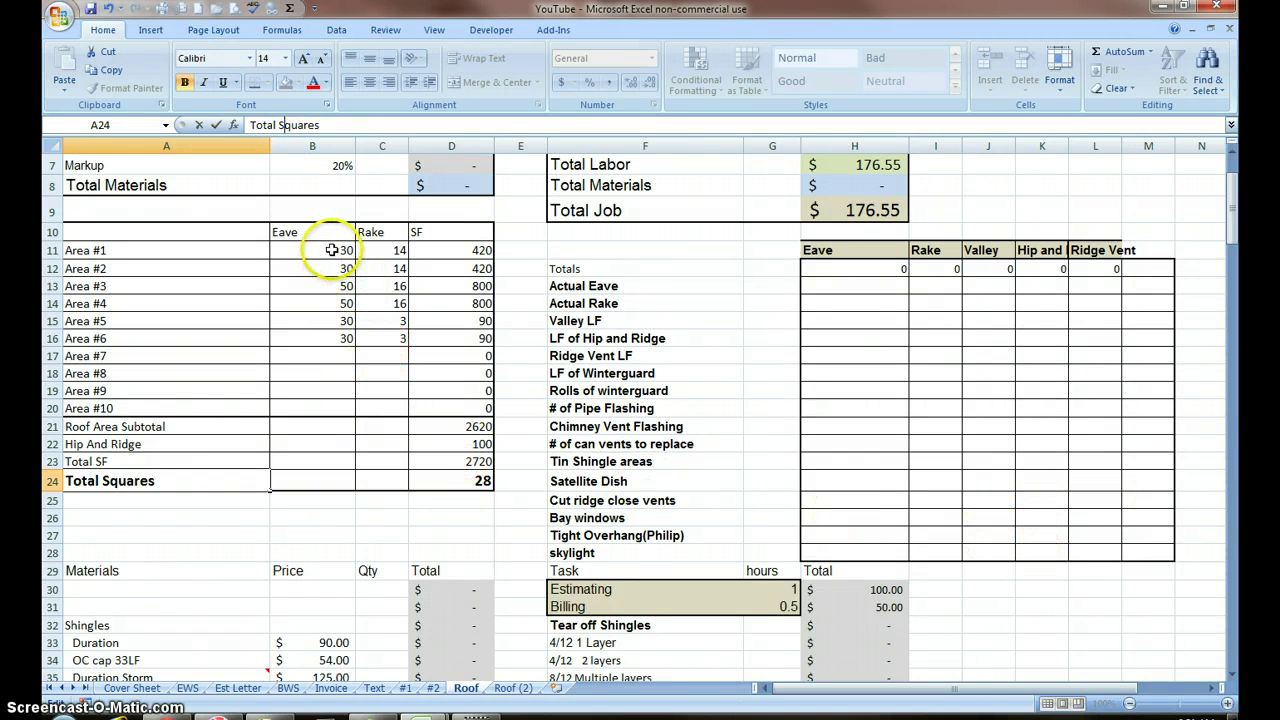
drag(332, 250, 336, 359)
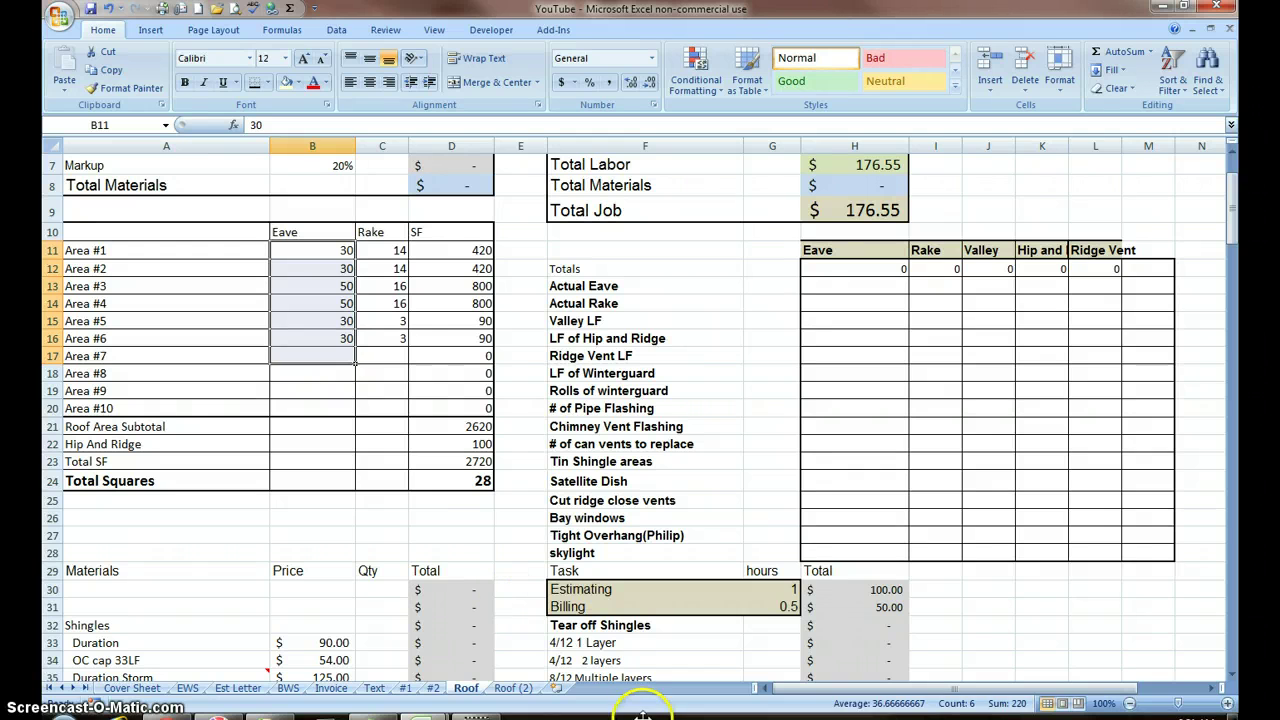
click(514, 552)
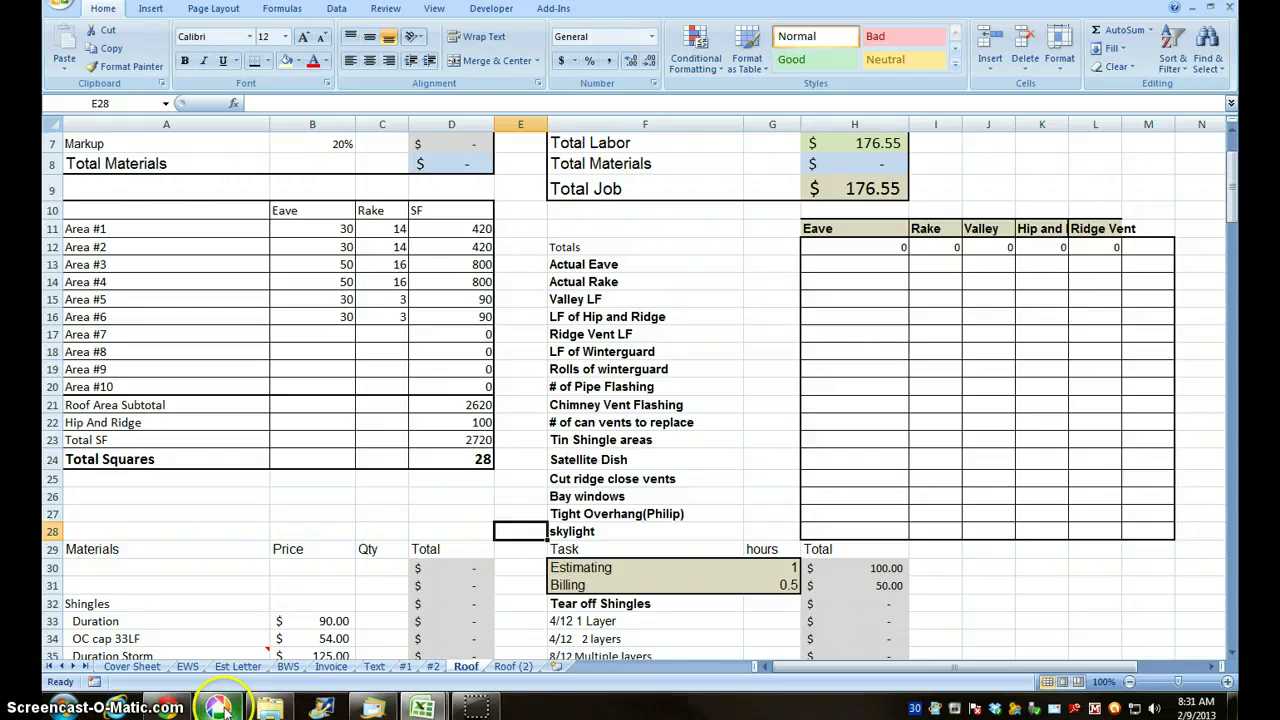
In Picasa, go from the first roof photo through the NW, North, NE and SE views
click(218, 707)
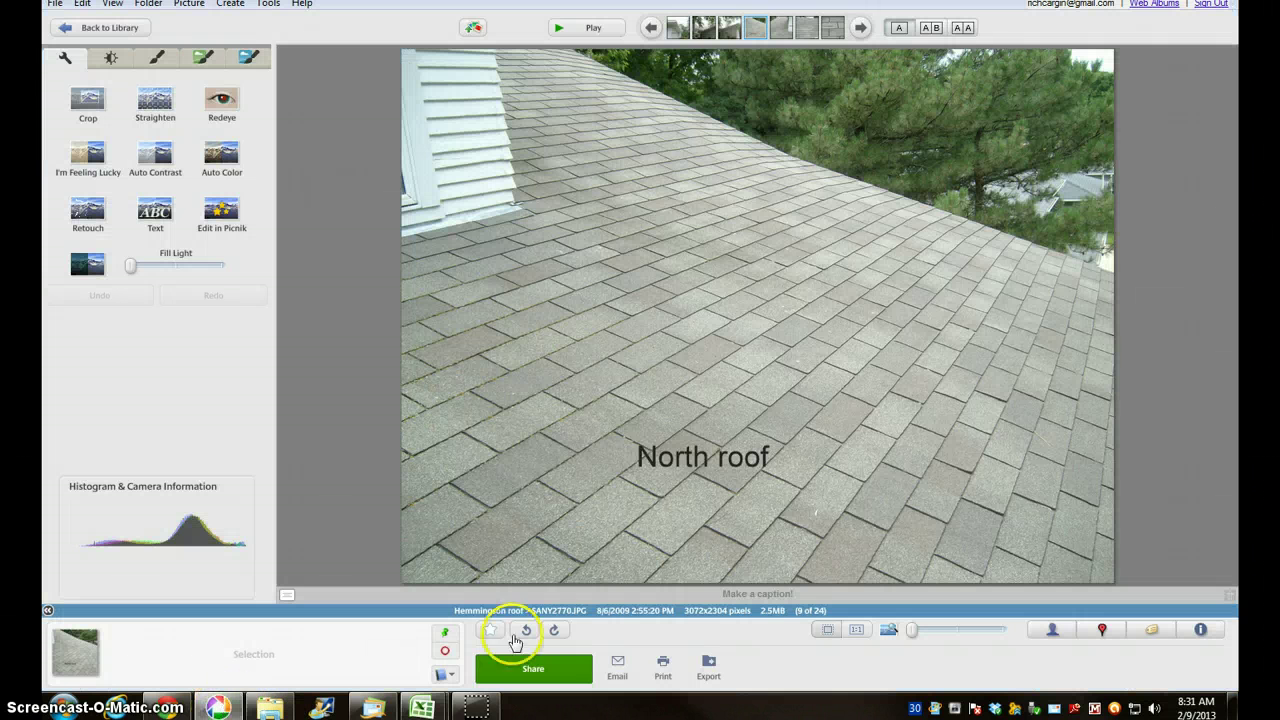
click(650, 28)
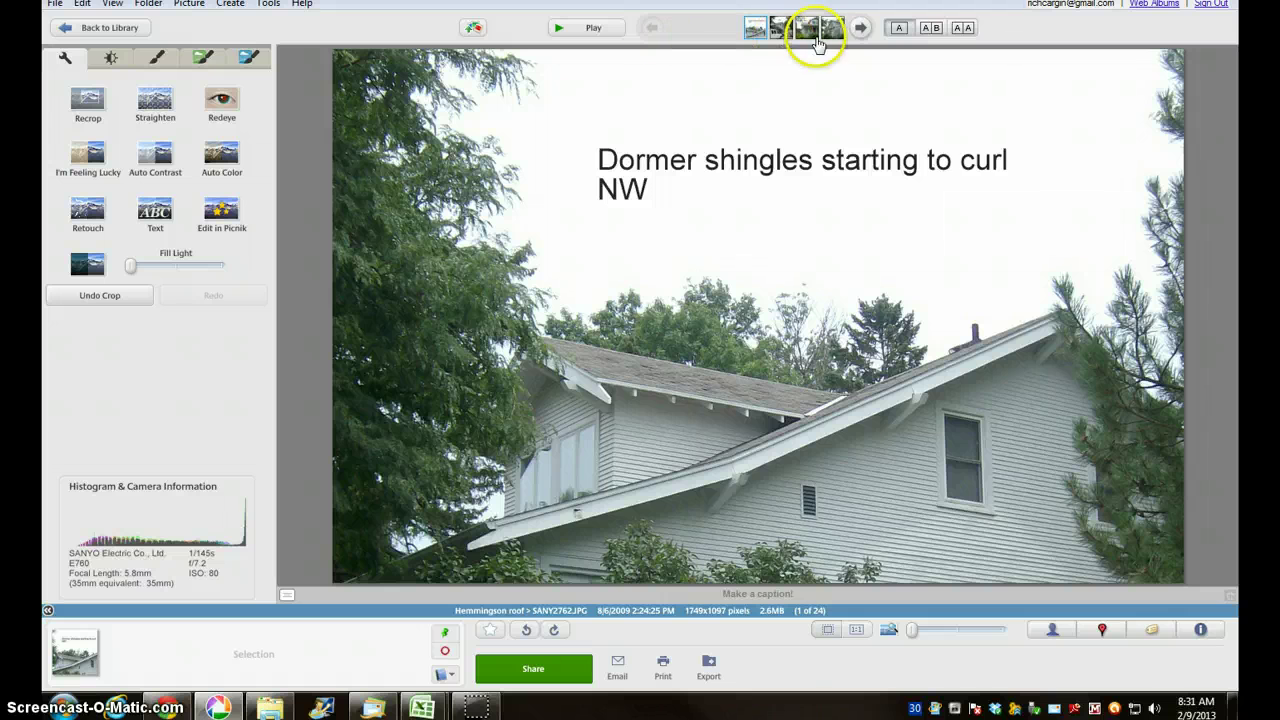
click(862, 28)
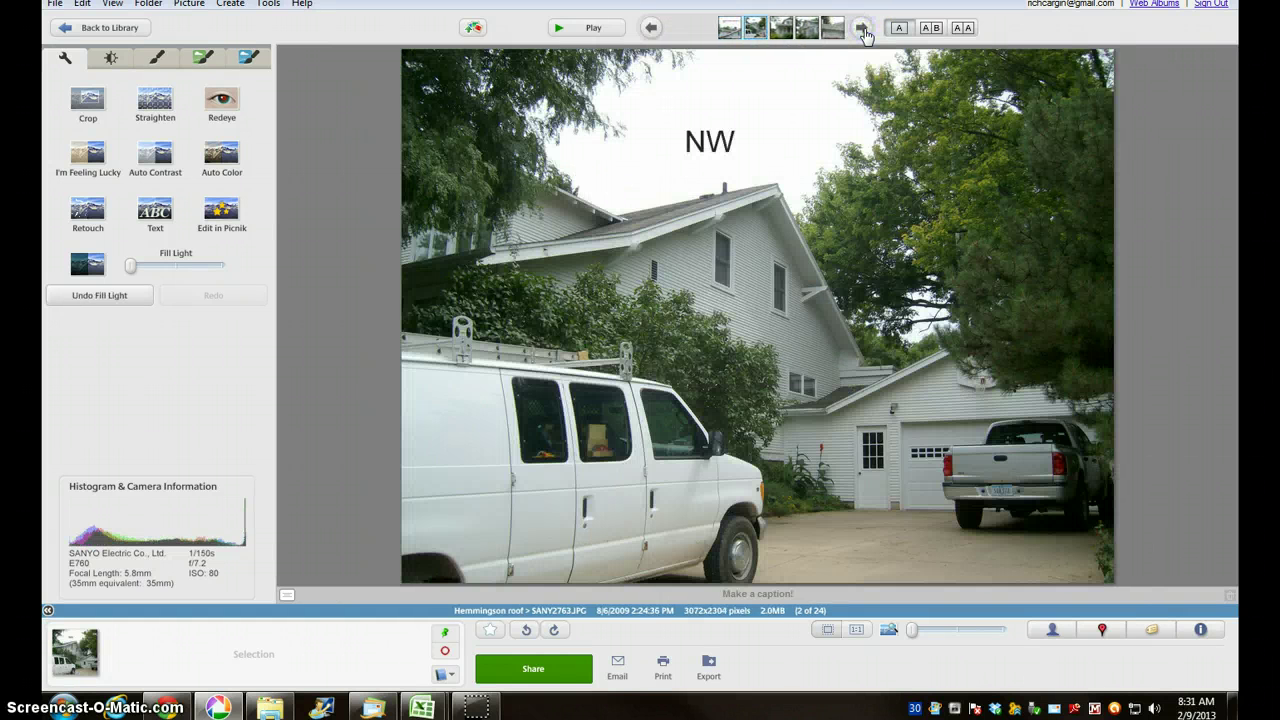
click(862, 28)
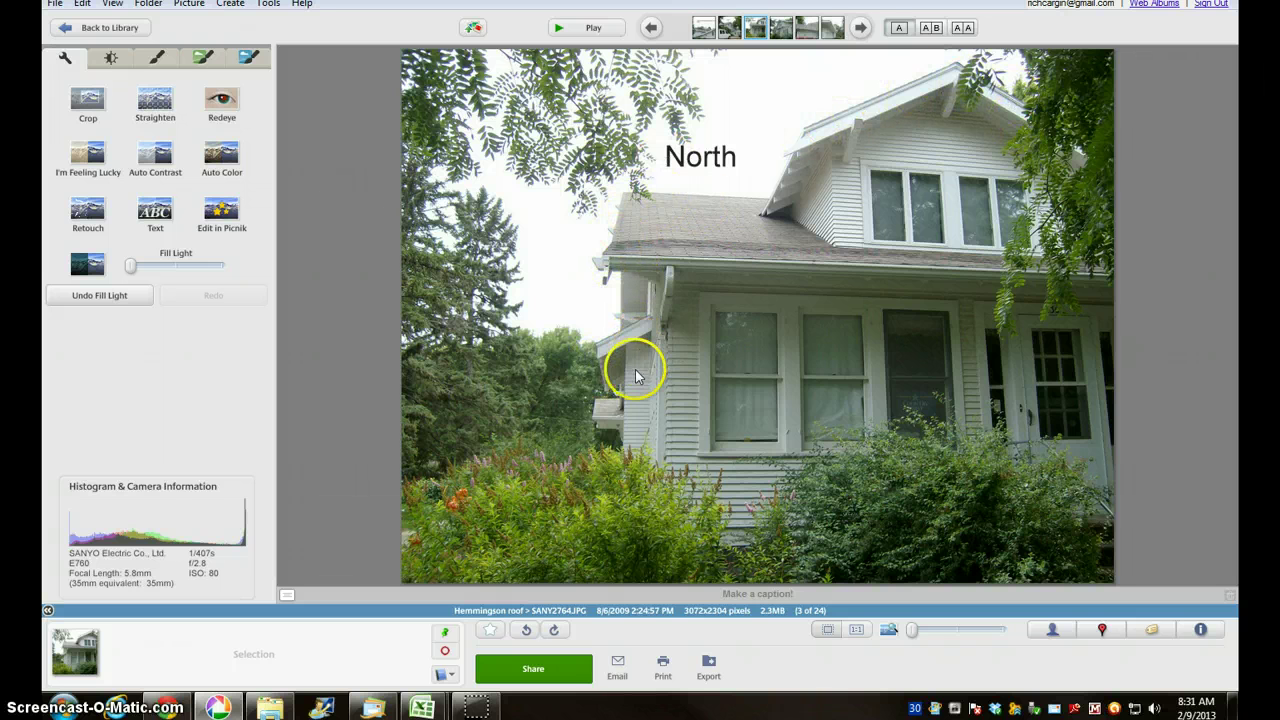
click(861, 29)
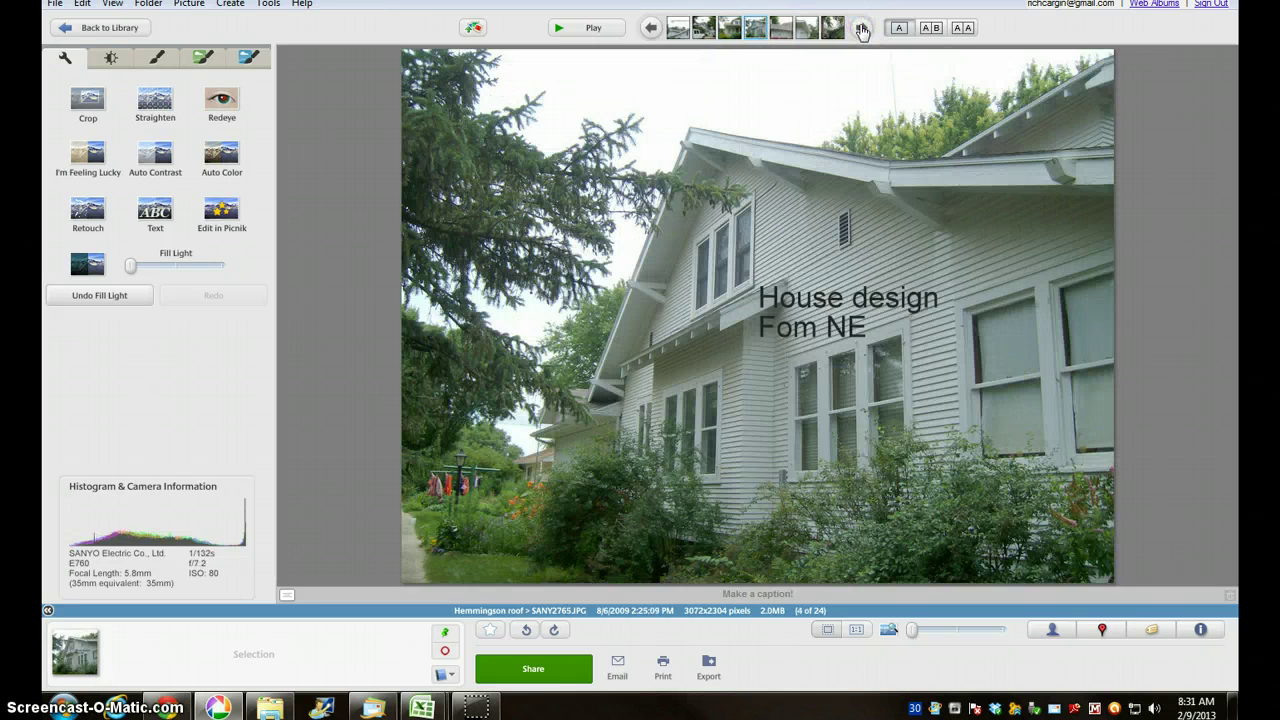
click(861, 29)
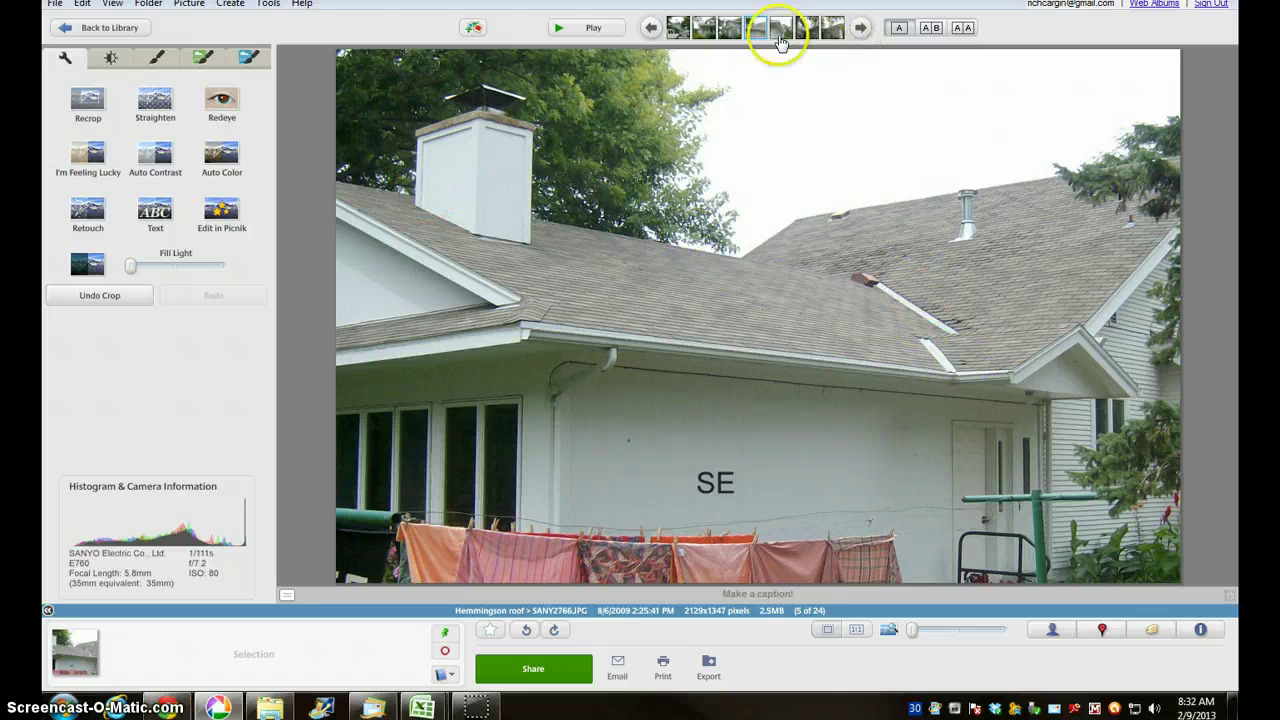
Advance to the SW roof photos, then return to the Excel estimate
click(860, 32)
click(860, 33)
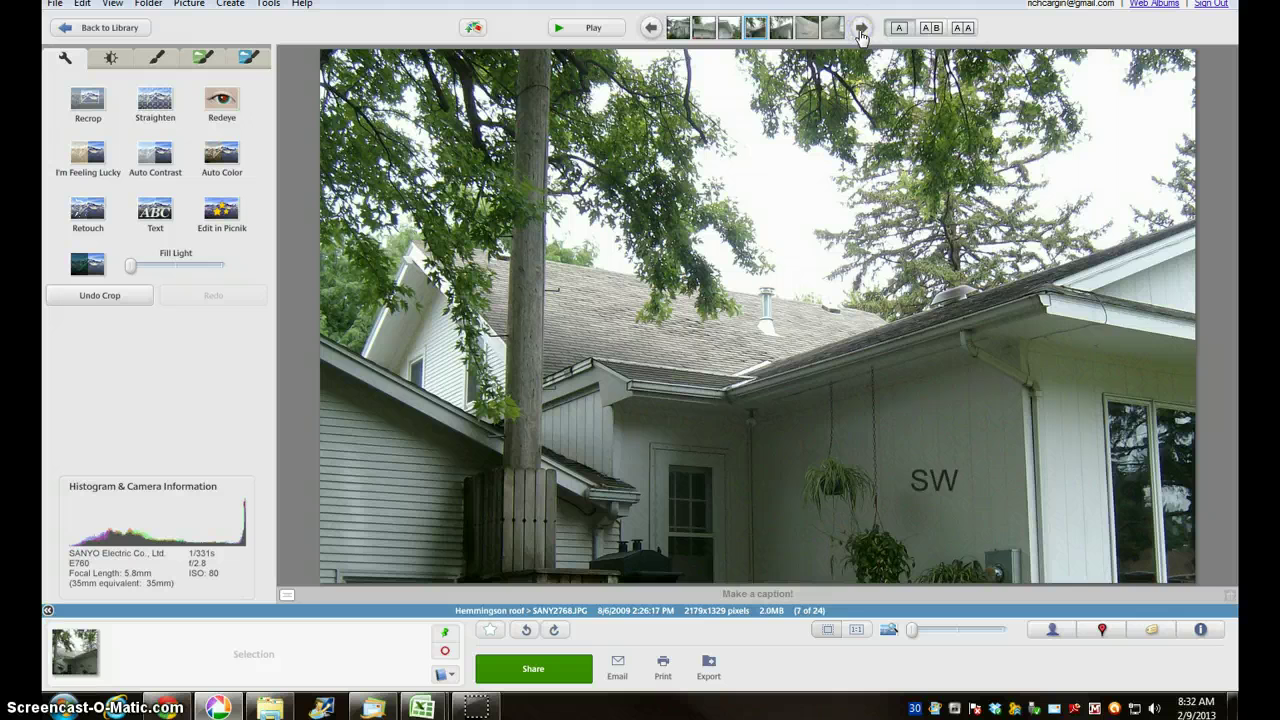
click(860, 32)
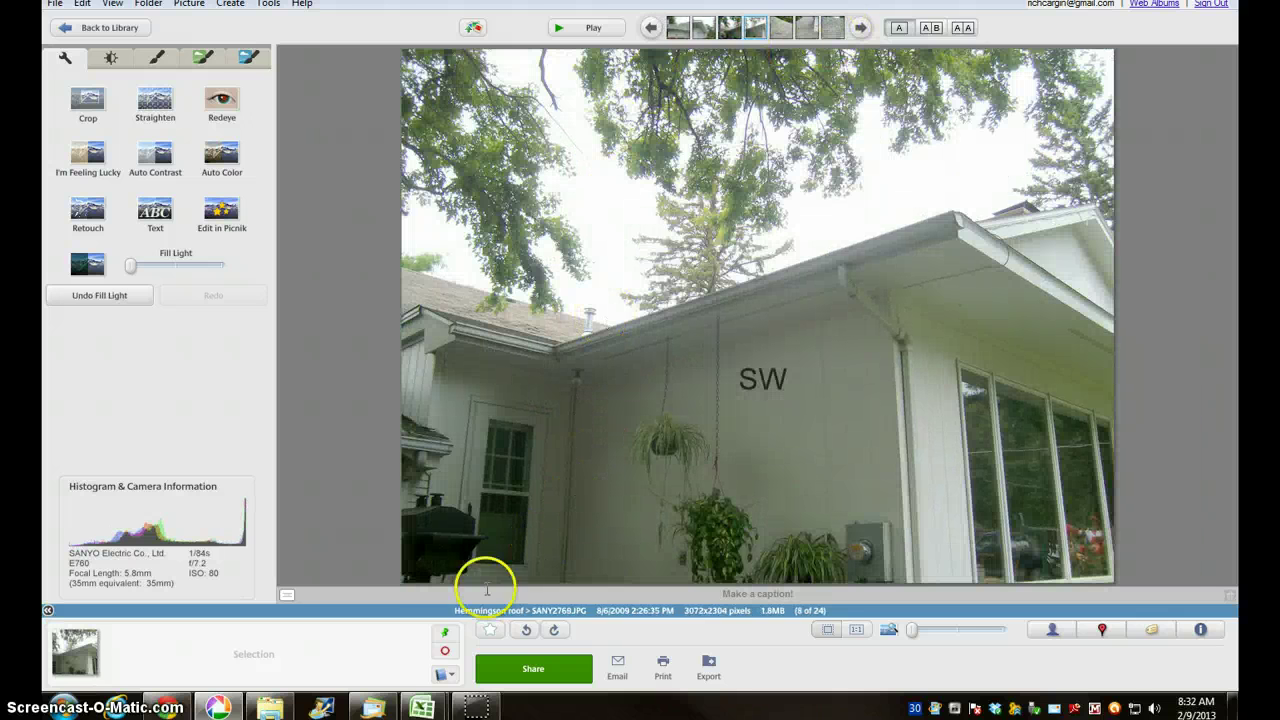
mouse_move(421, 707)
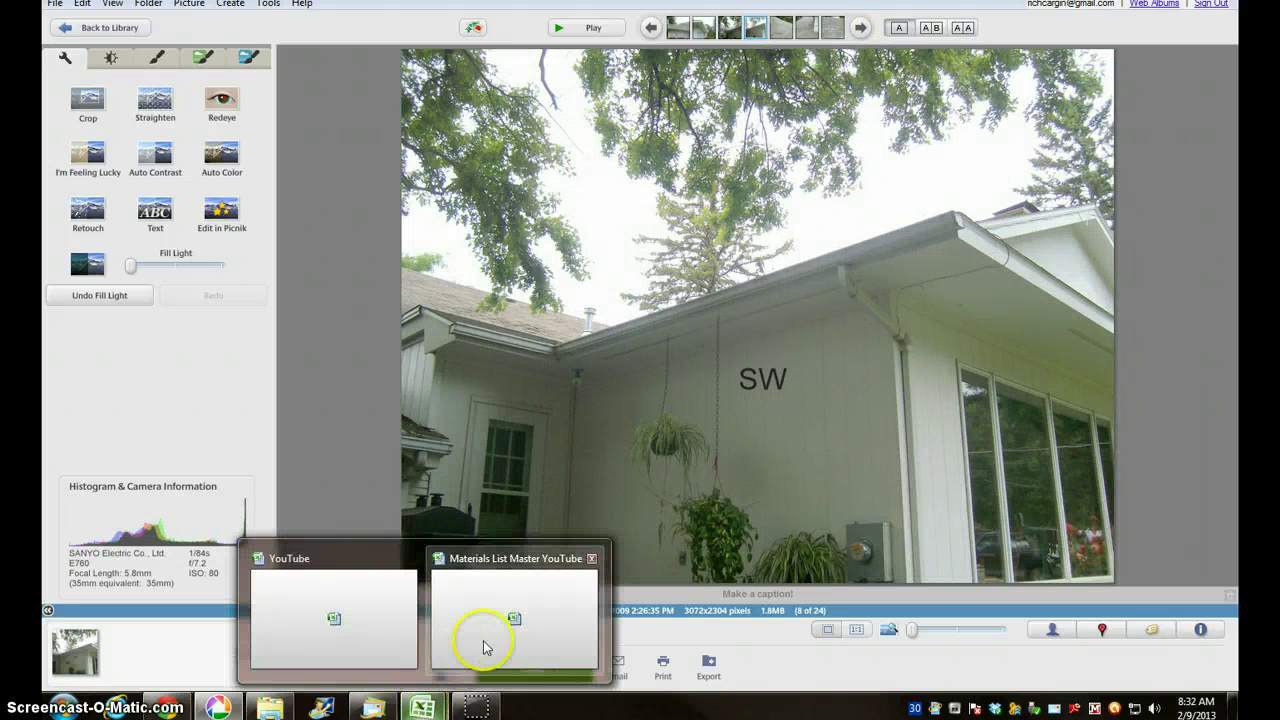
click(364, 614)
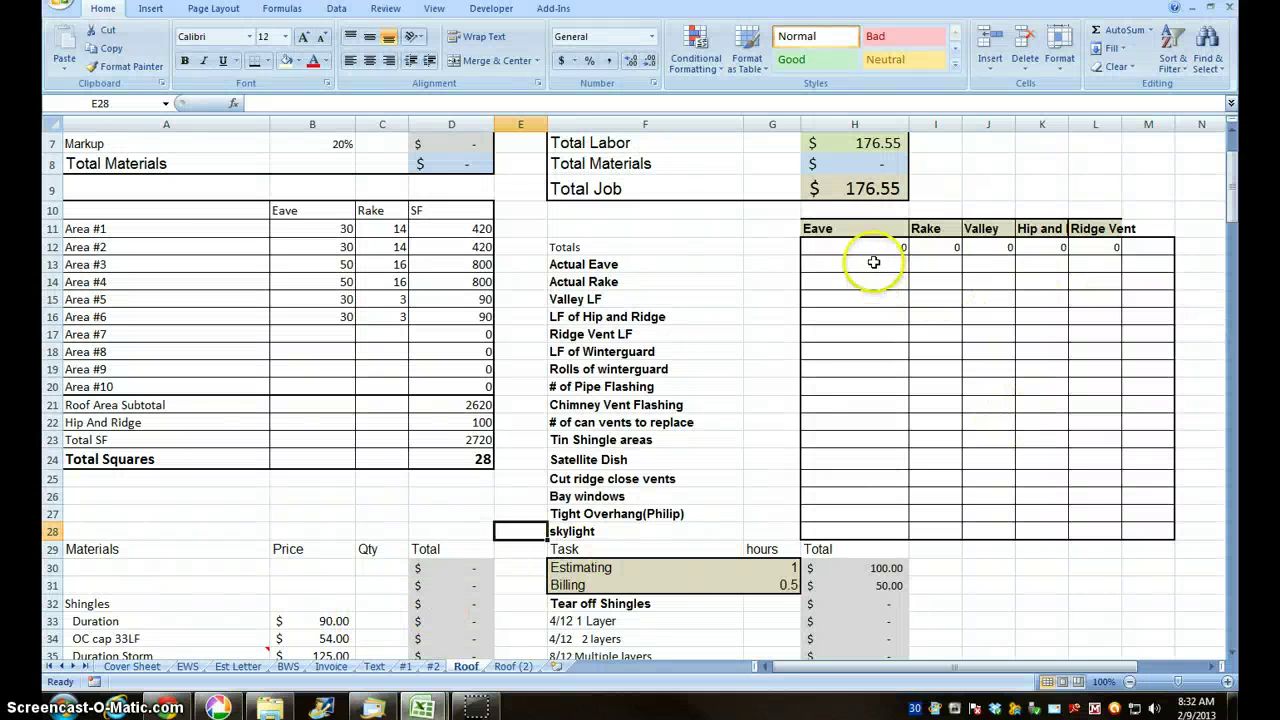
Give the Totals row H12:M12 a border and bold figures
drag(846, 246, 1142, 251)
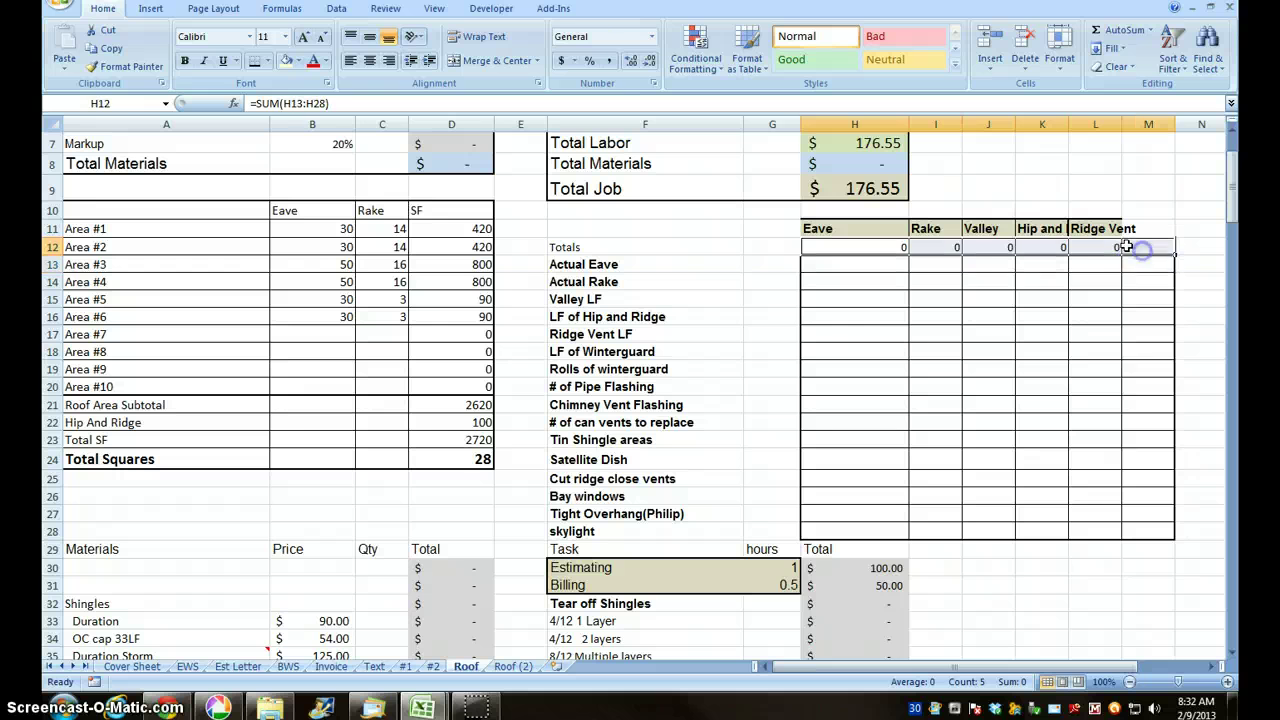
click(255, 61)
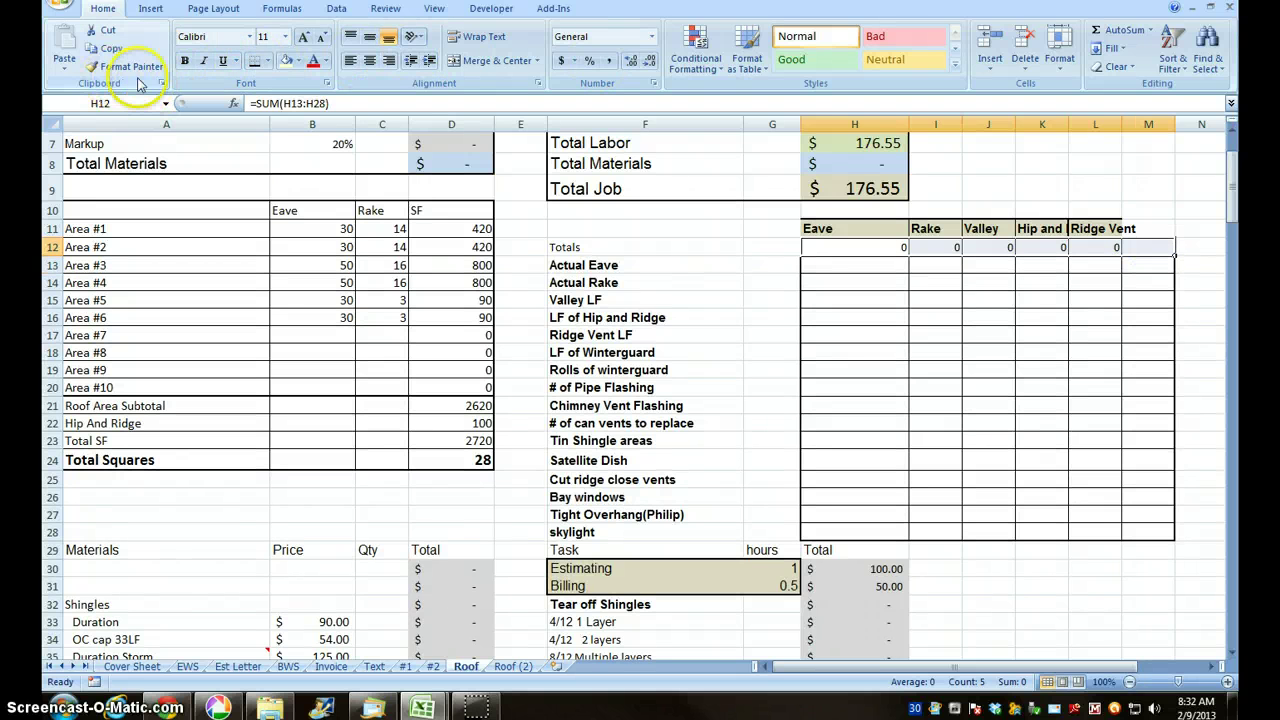
click(167, 88)
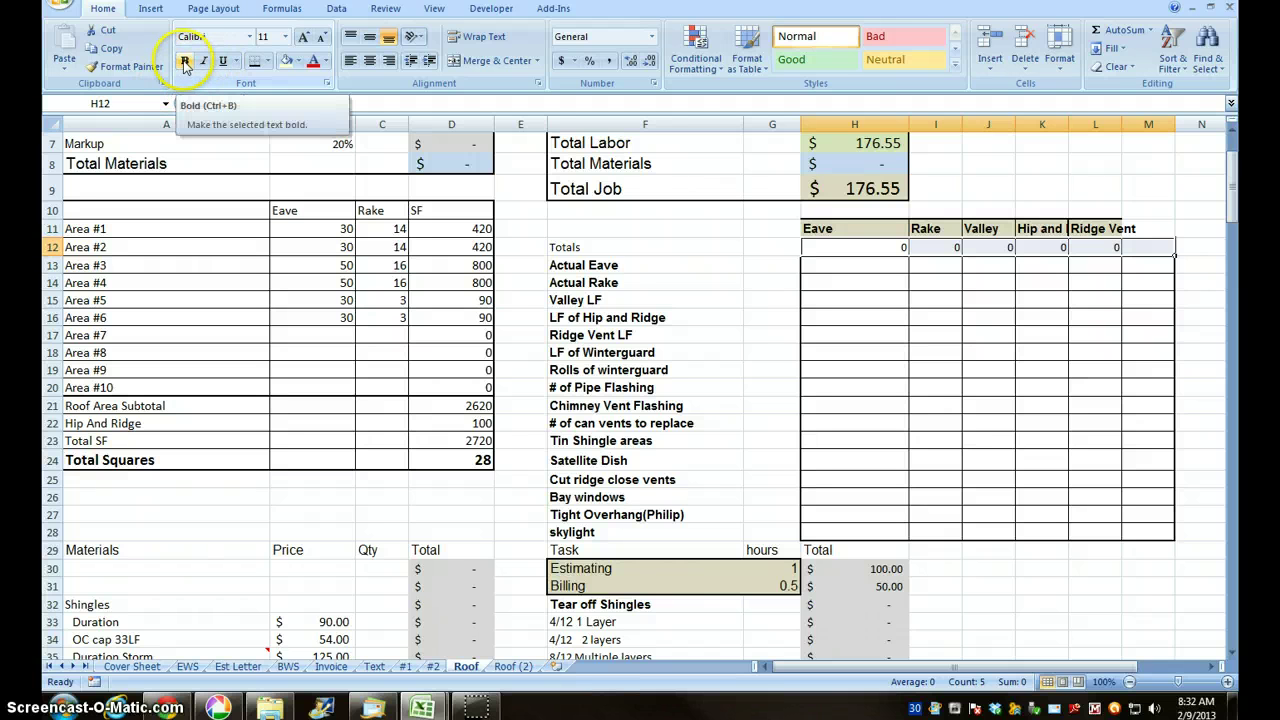
click(184, 62)
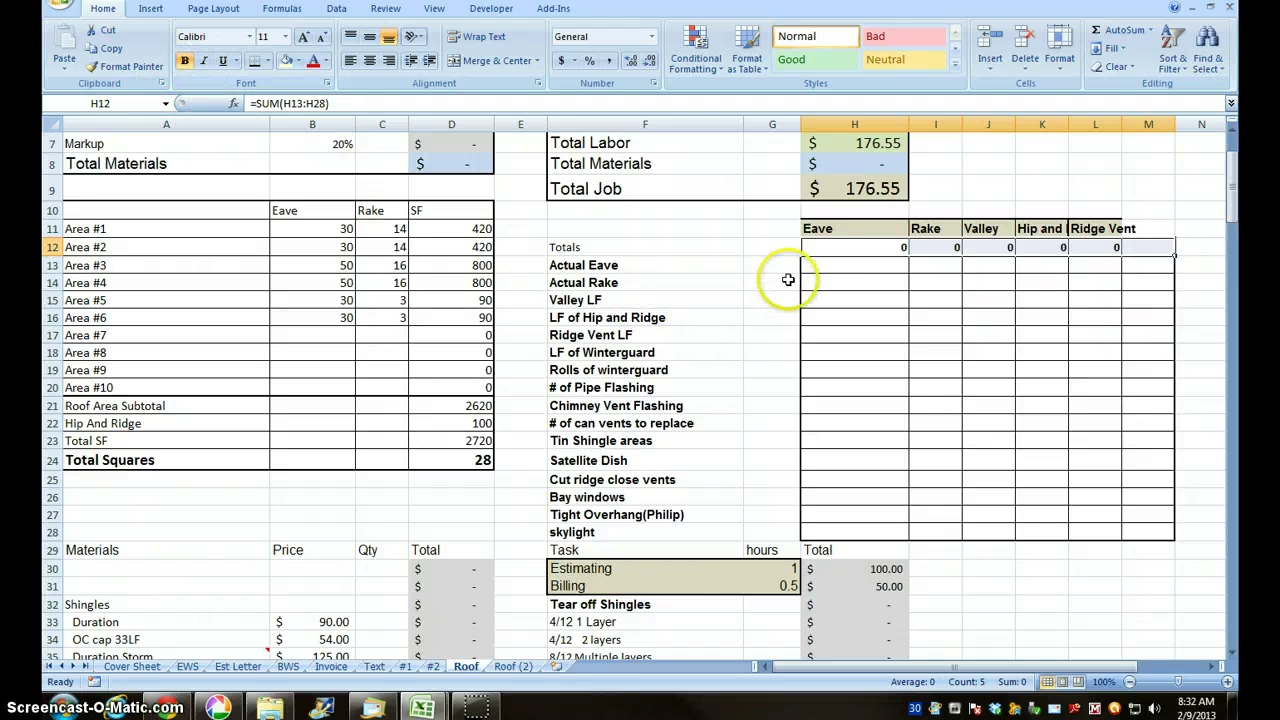
click(862, 270)
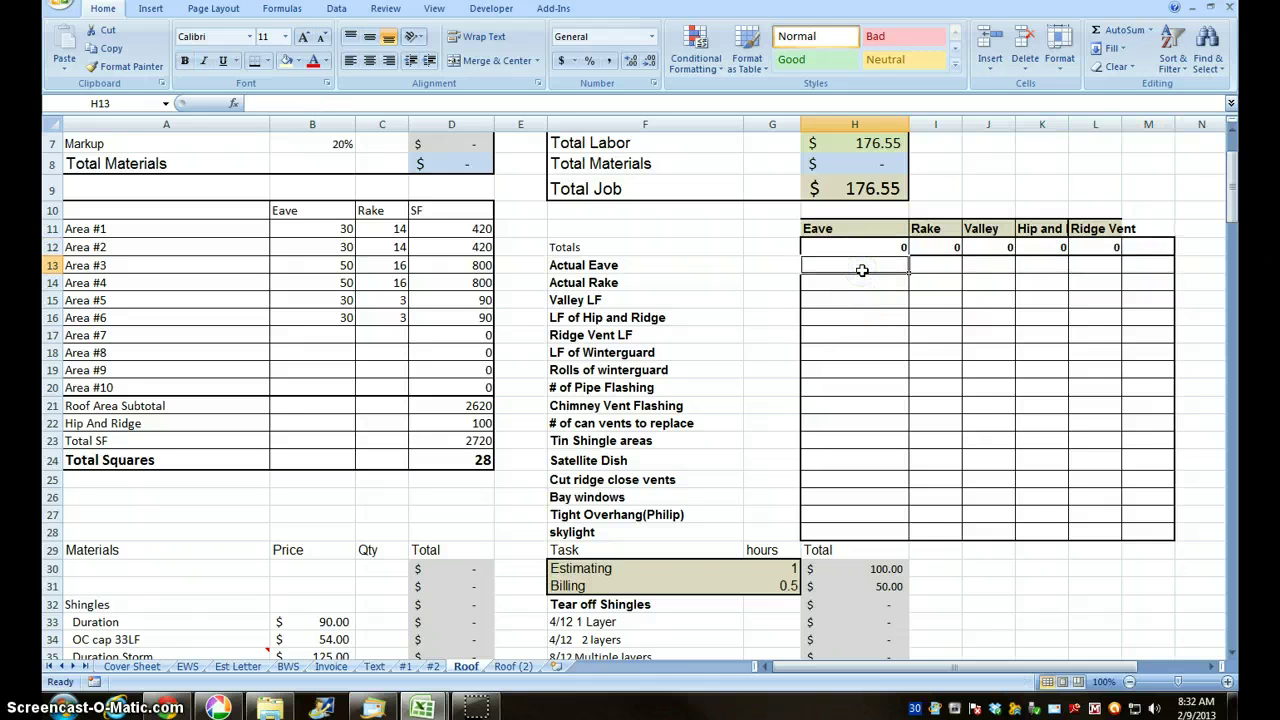
click(170, 700)
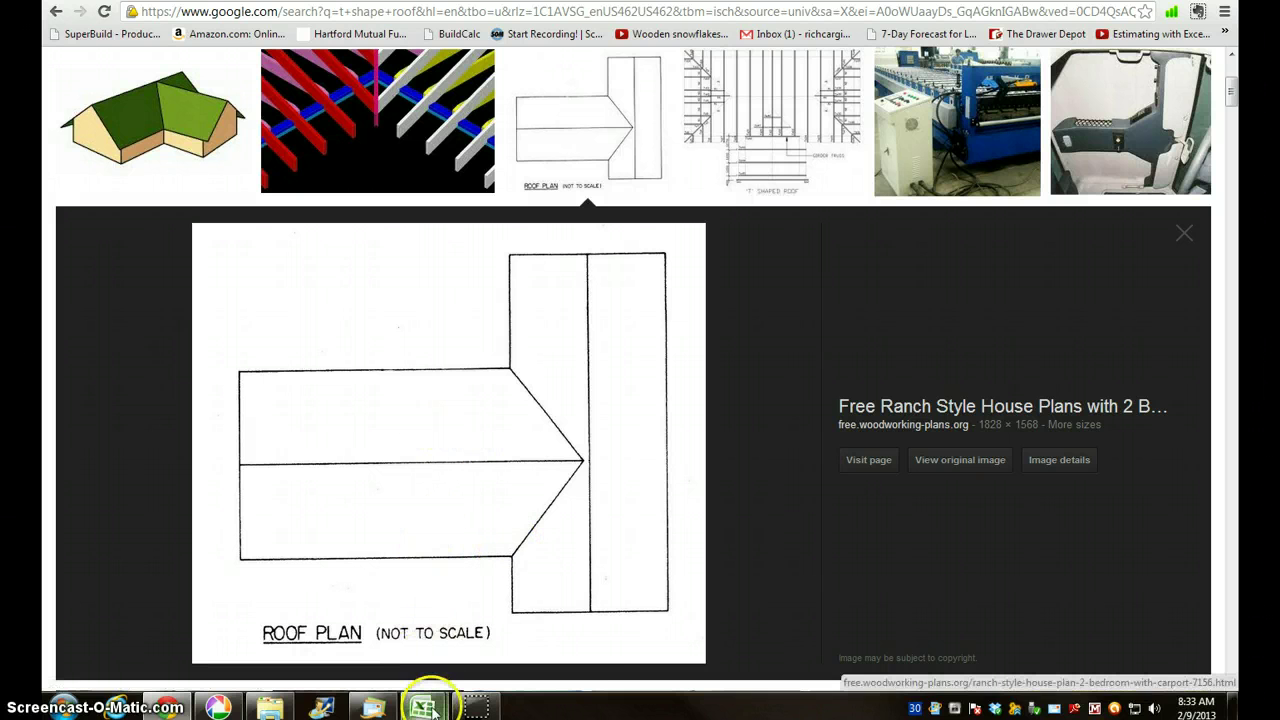
mouse_move(428, 710)
click(360, 620)
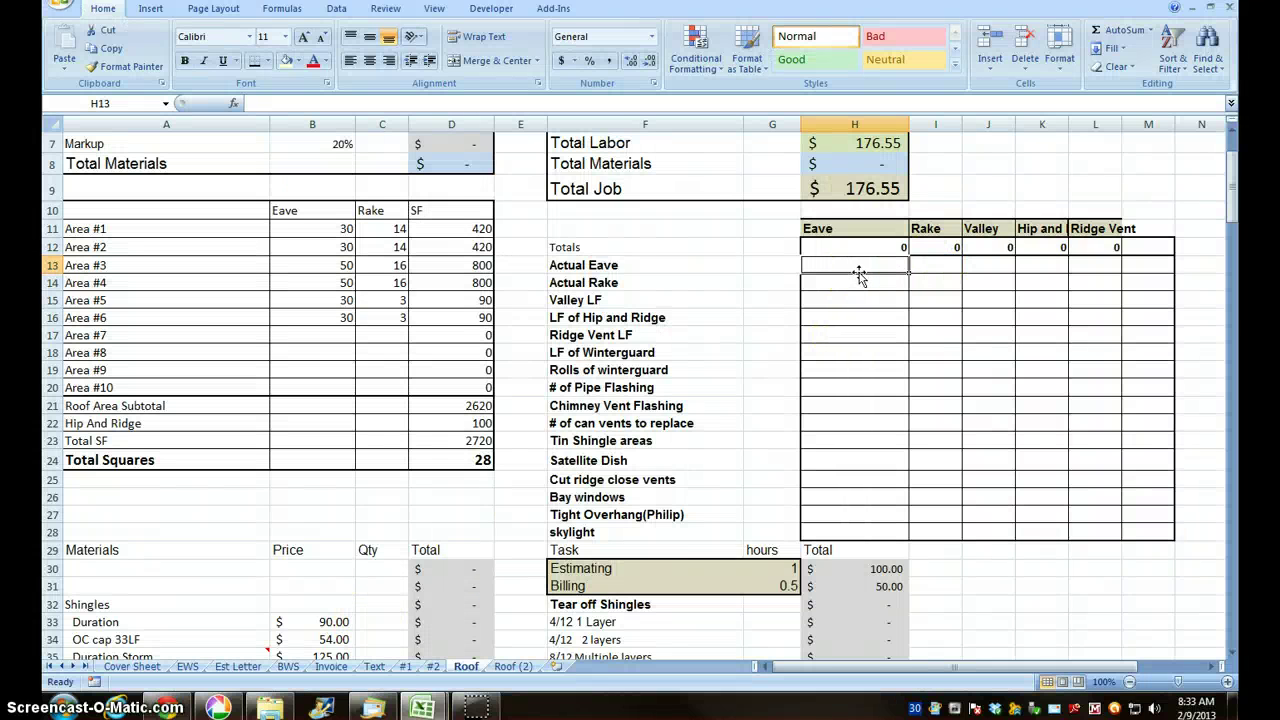
Enter Eave values 30, 30, 50 and 26 in H13:H16 for Actual Eave through Hip and Ridge
text(30)
key(Return)
text(30)
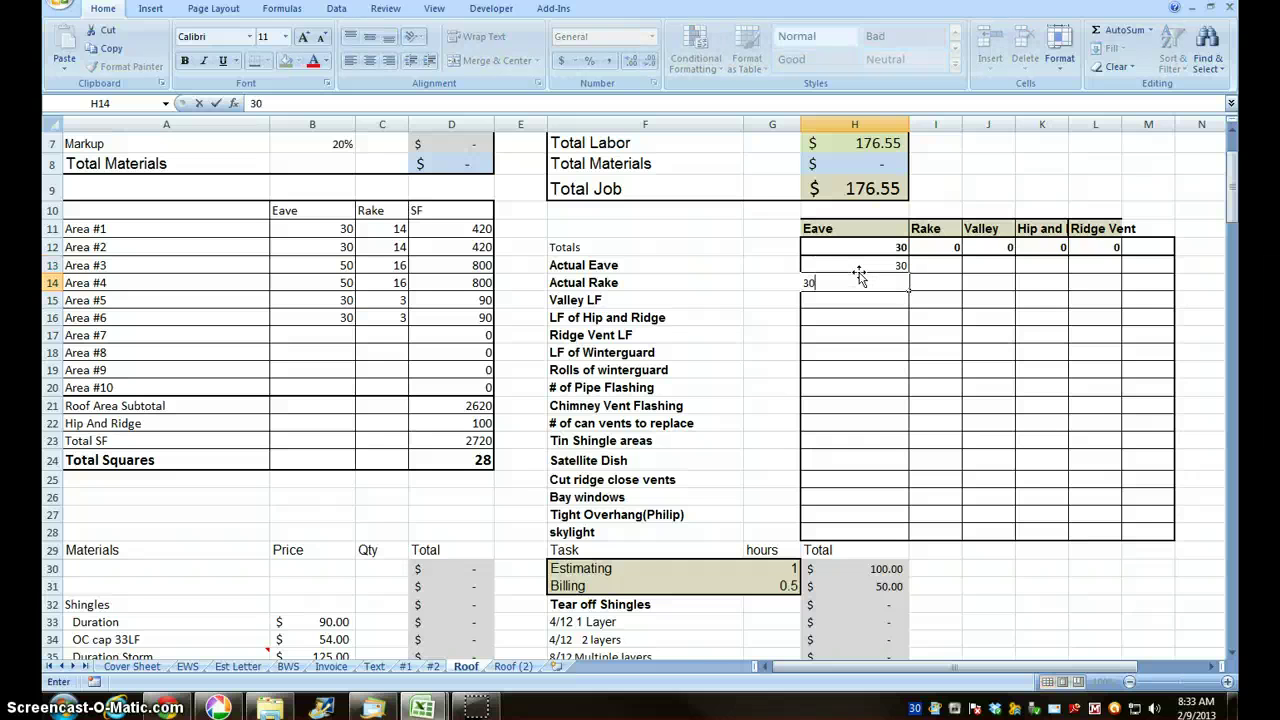
key(Return)
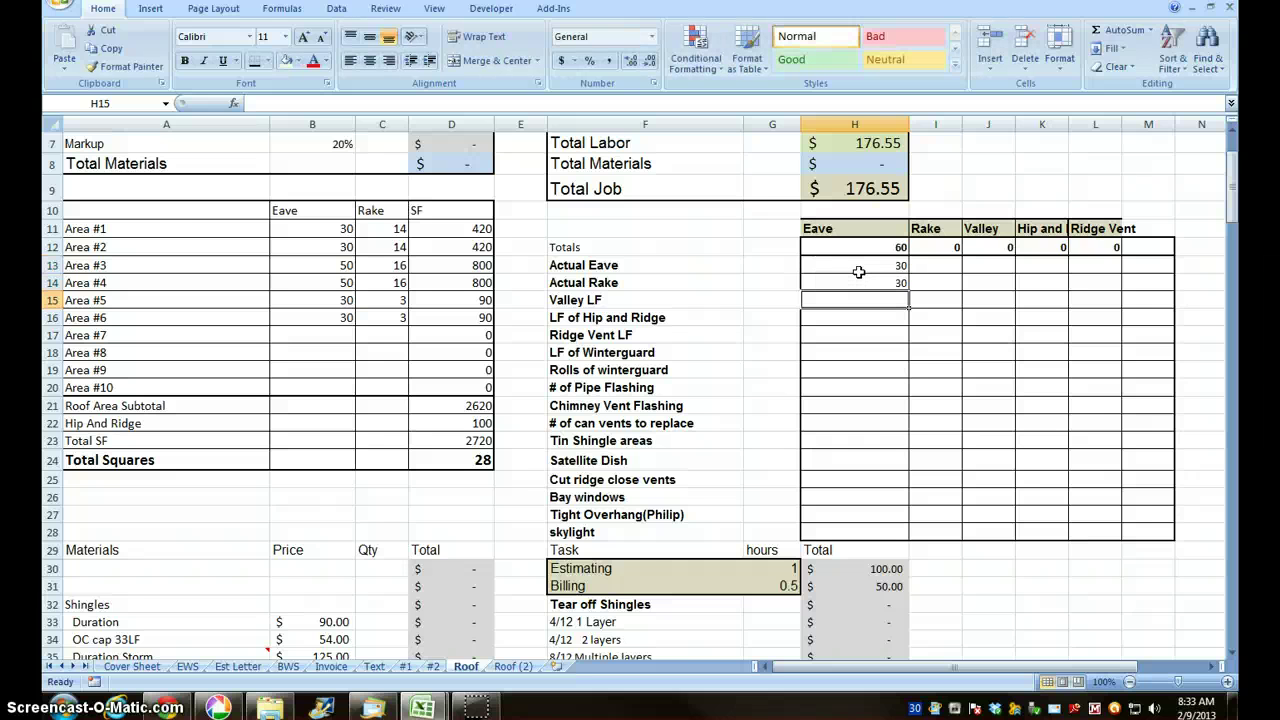
text(50)
key(Return)
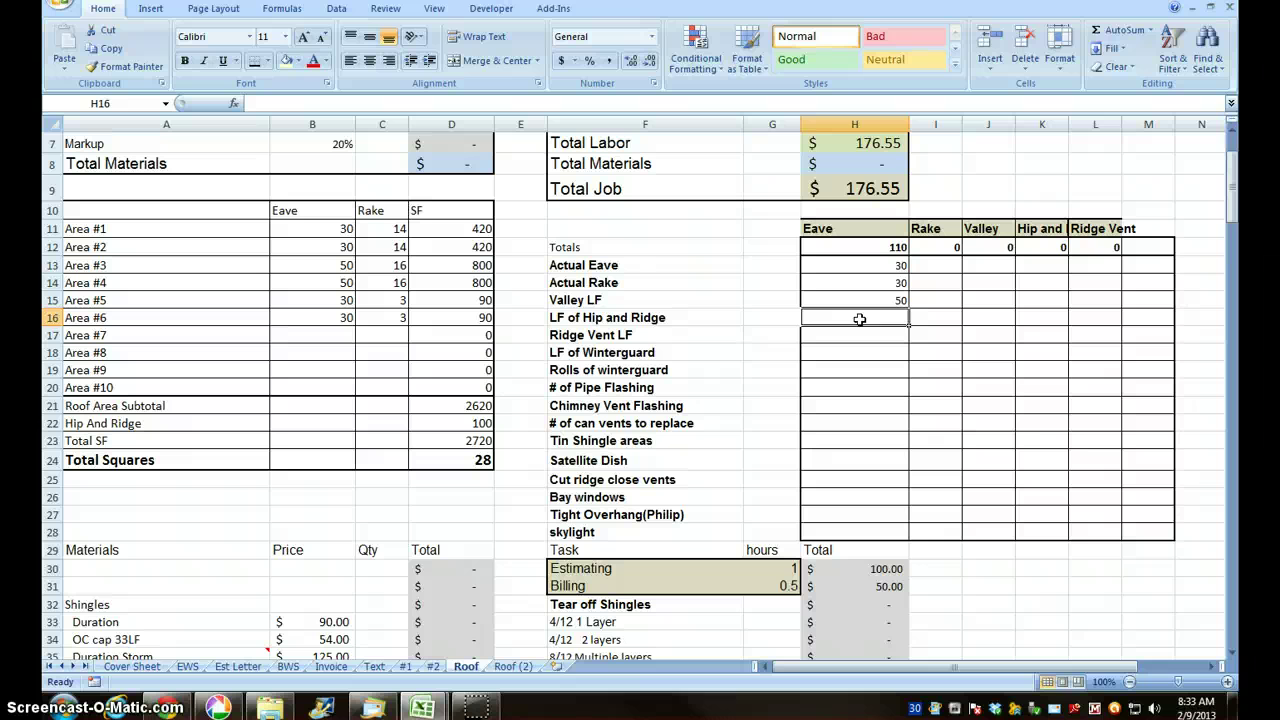
text(26)
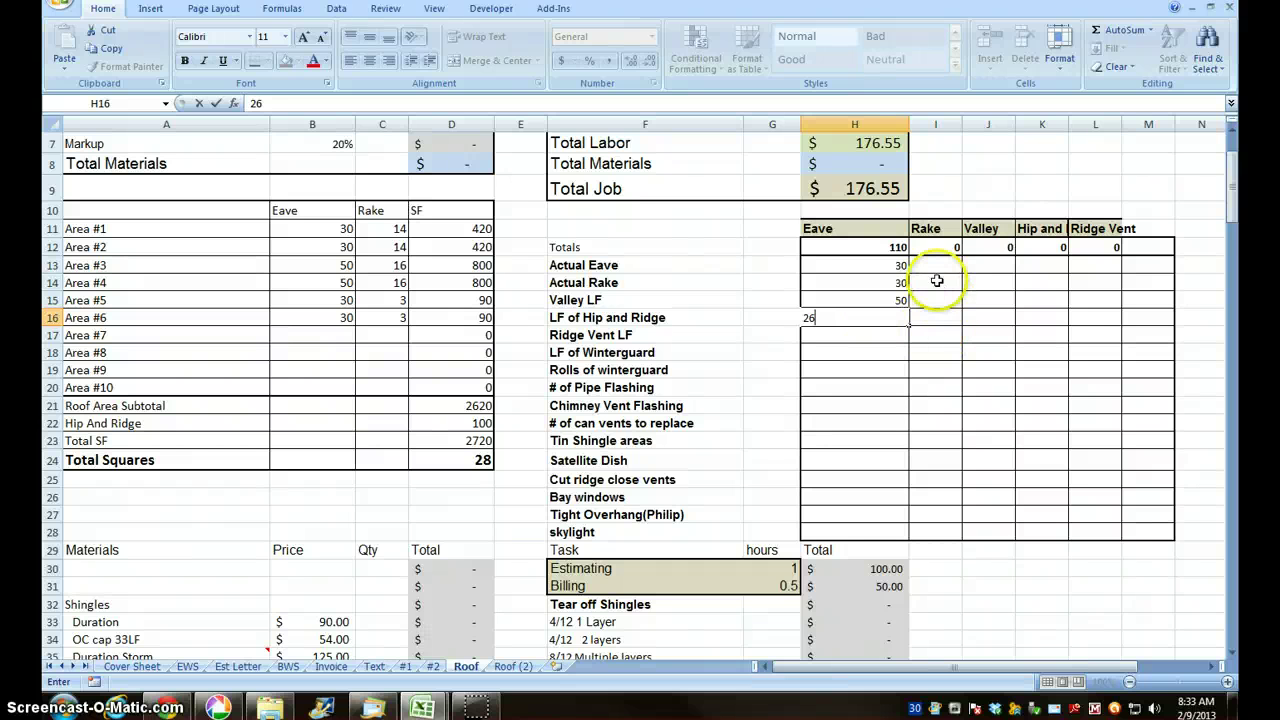
click(929, 263)
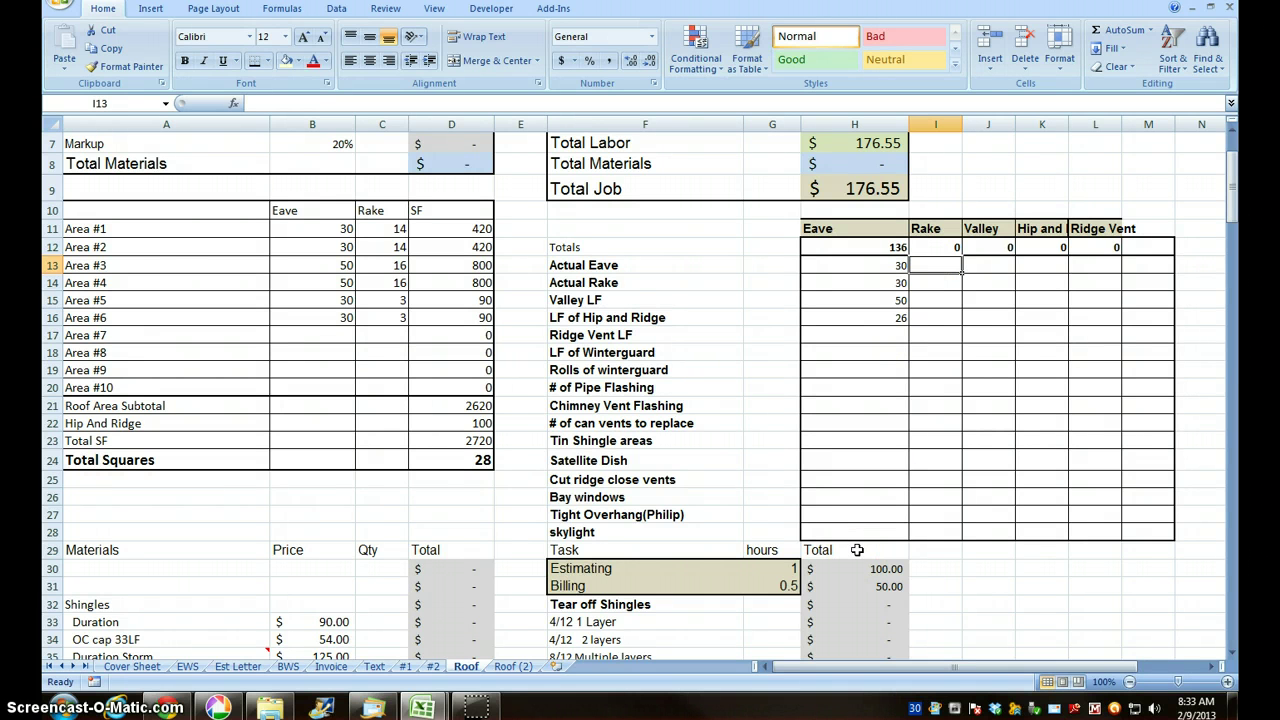
Enter Rake values 14, 14 and 16, then fill the 16 down through I18
text(14)
key(Return)
text(14)
key(Return)
text(16)
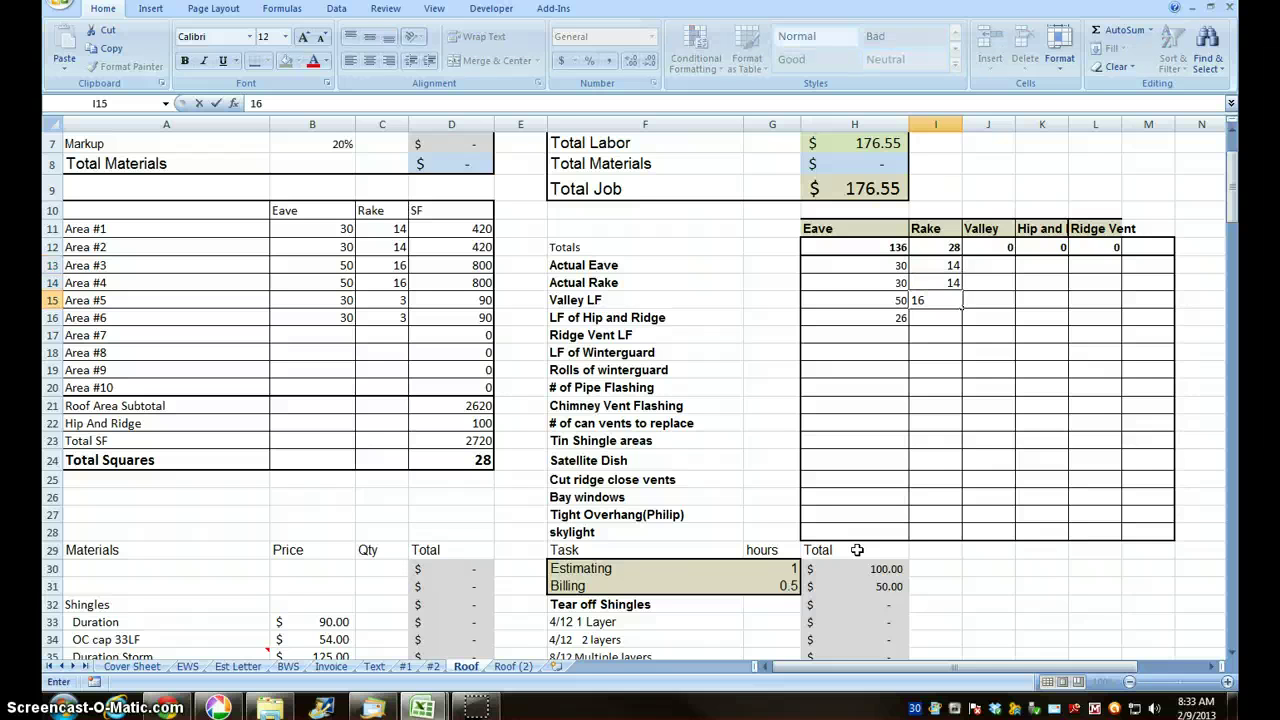
click(955, 426)
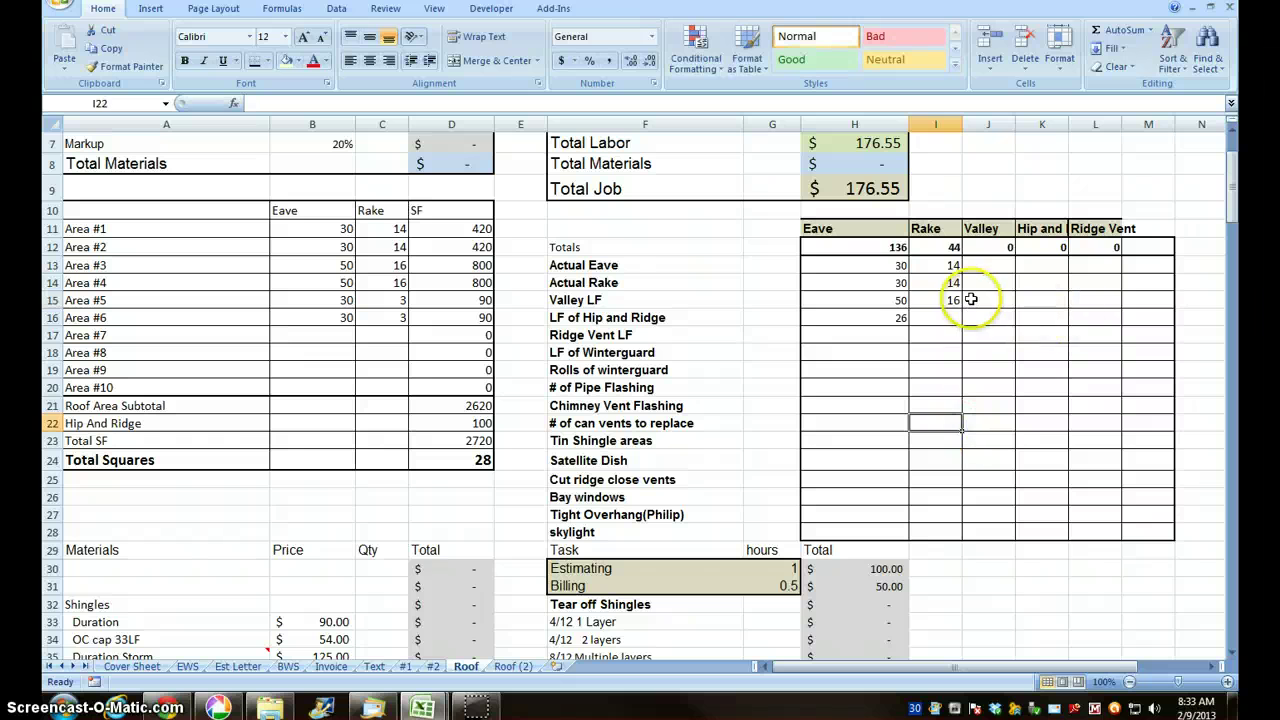
click(965, 300)
drag(961, 308, 958, 364)
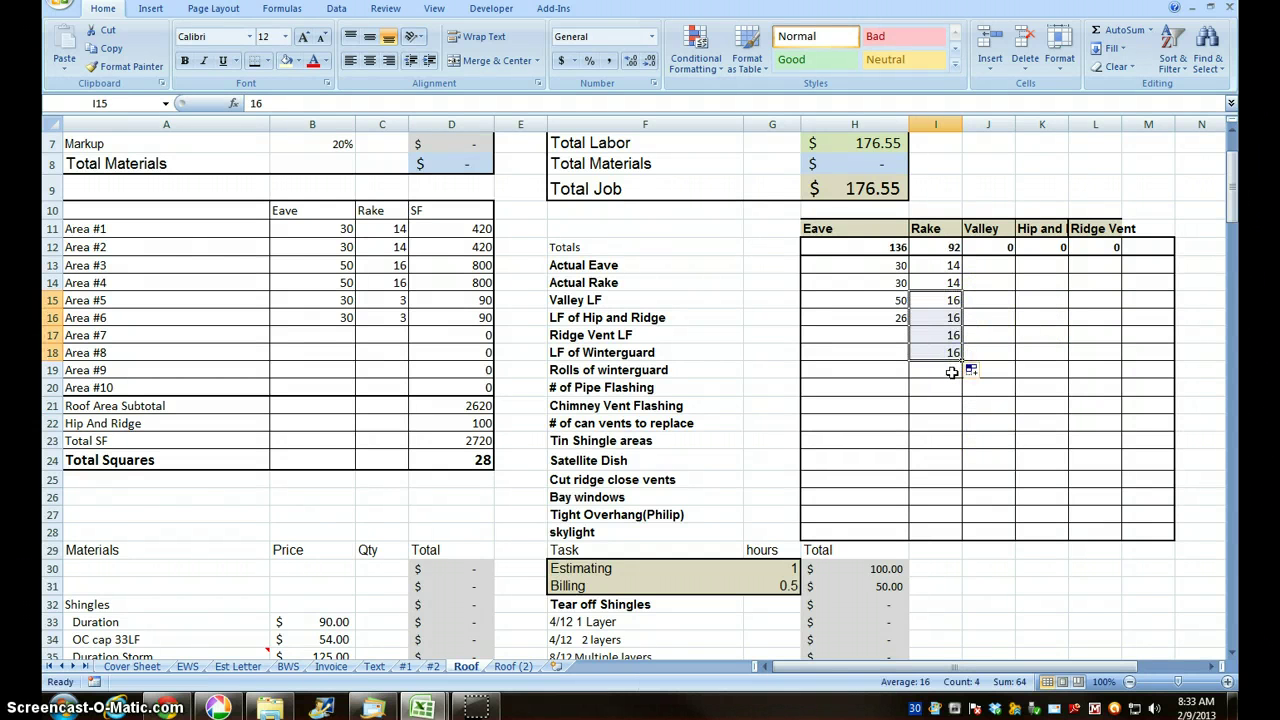
Enter 20 in the Rake column for Rolls of winterguard and # of Pipe Flashing
click(953, 370)
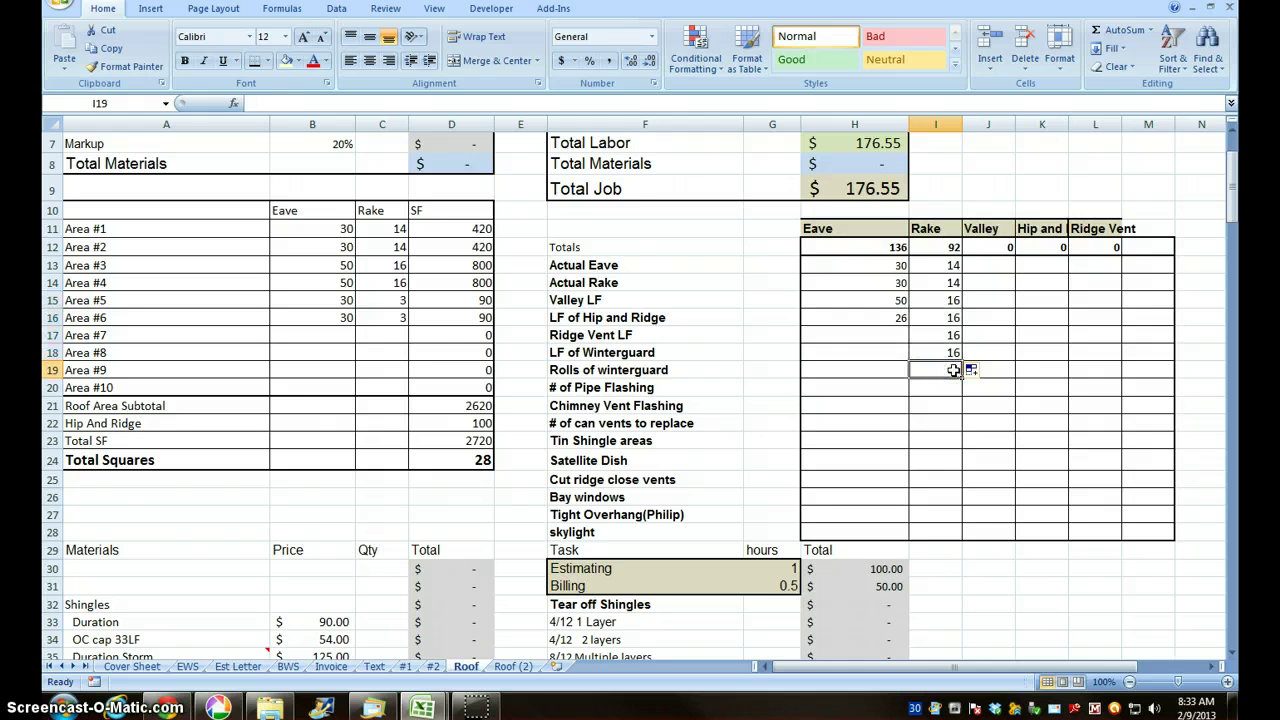
text(20)
key(Return)
text(20)
key(Return)
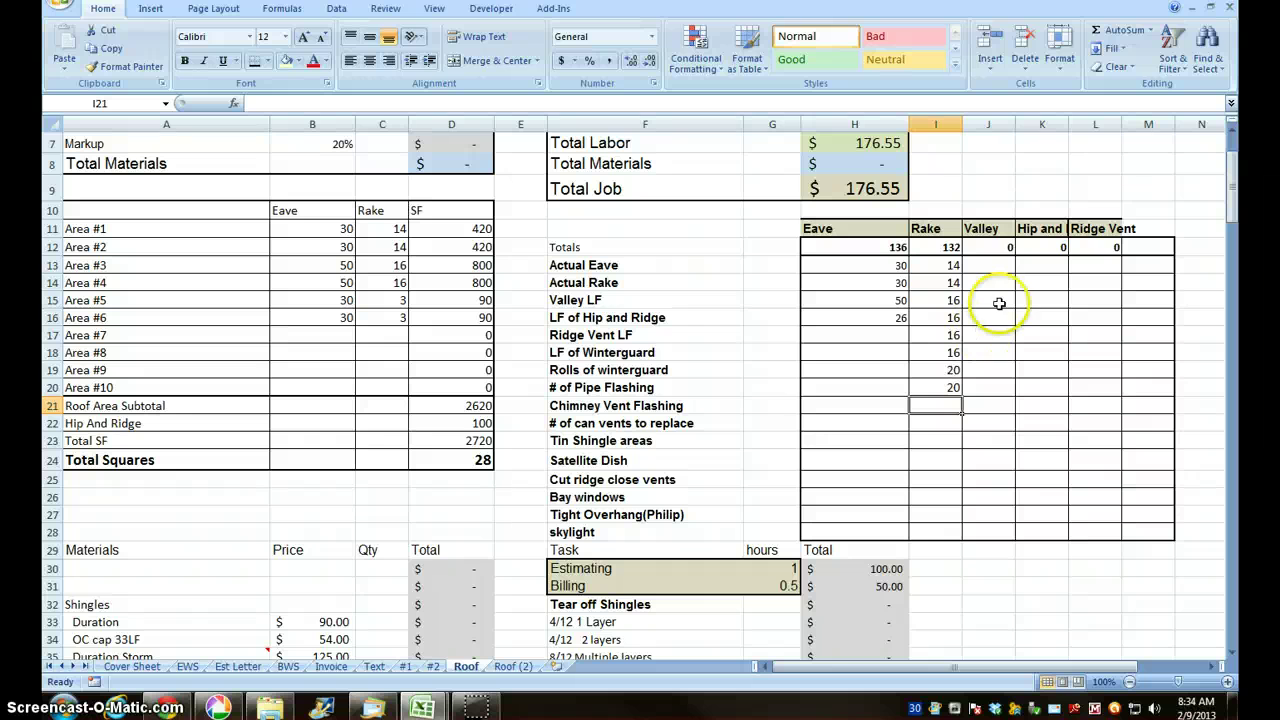
click(976, 264)
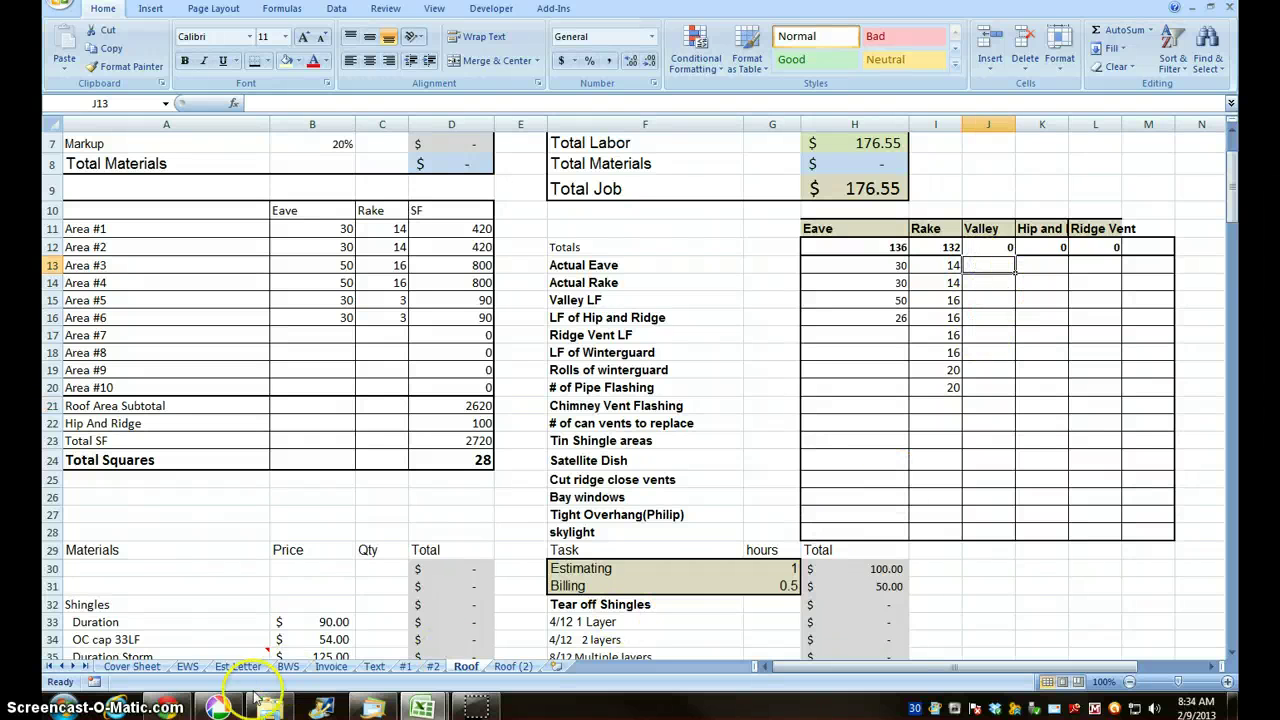
click(163, 706)
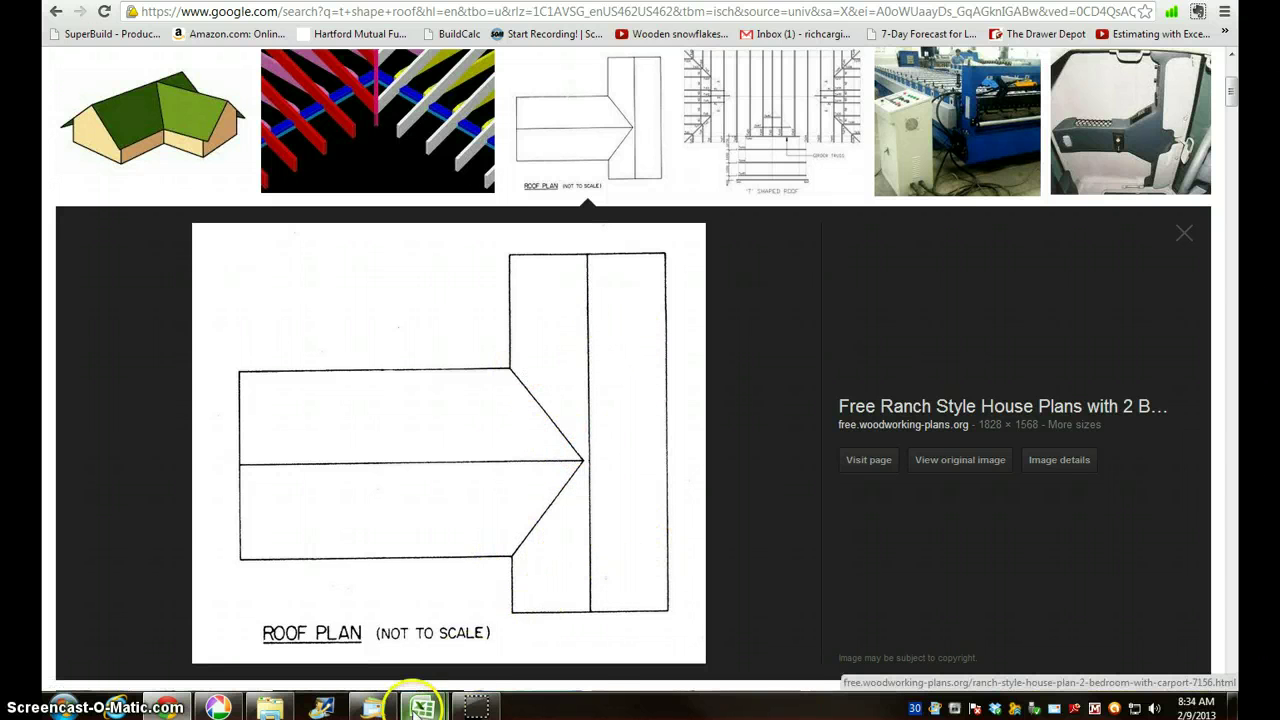
mouse_move(420, 708)
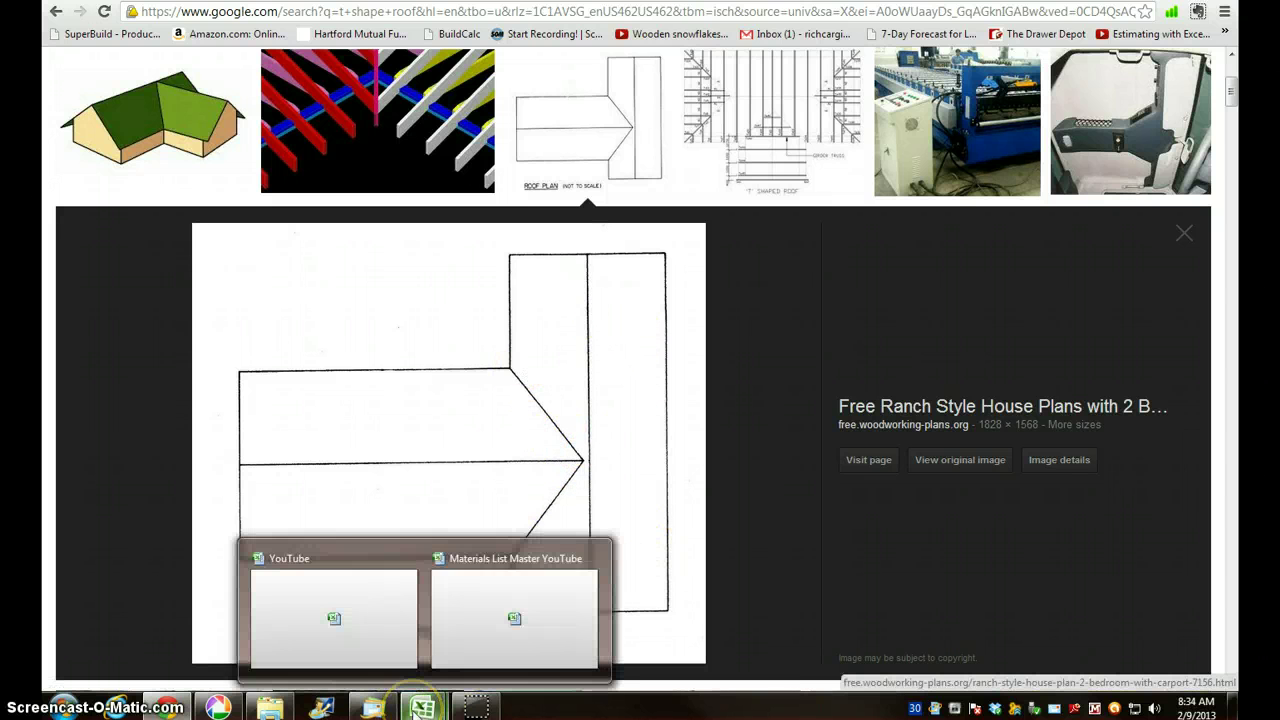
click(335, 620)
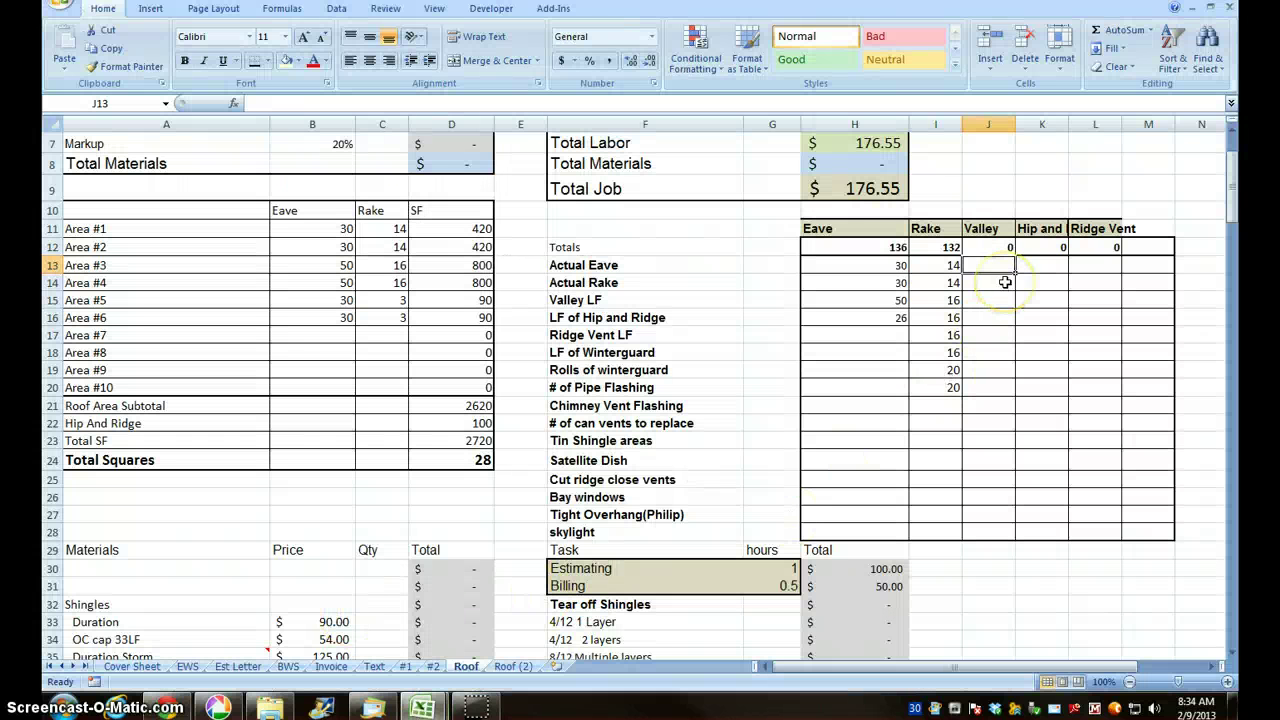
Enter Valley lengths 19, 19, 20 and 20 in J13:J16
text(19)
key(Return)
text(1)
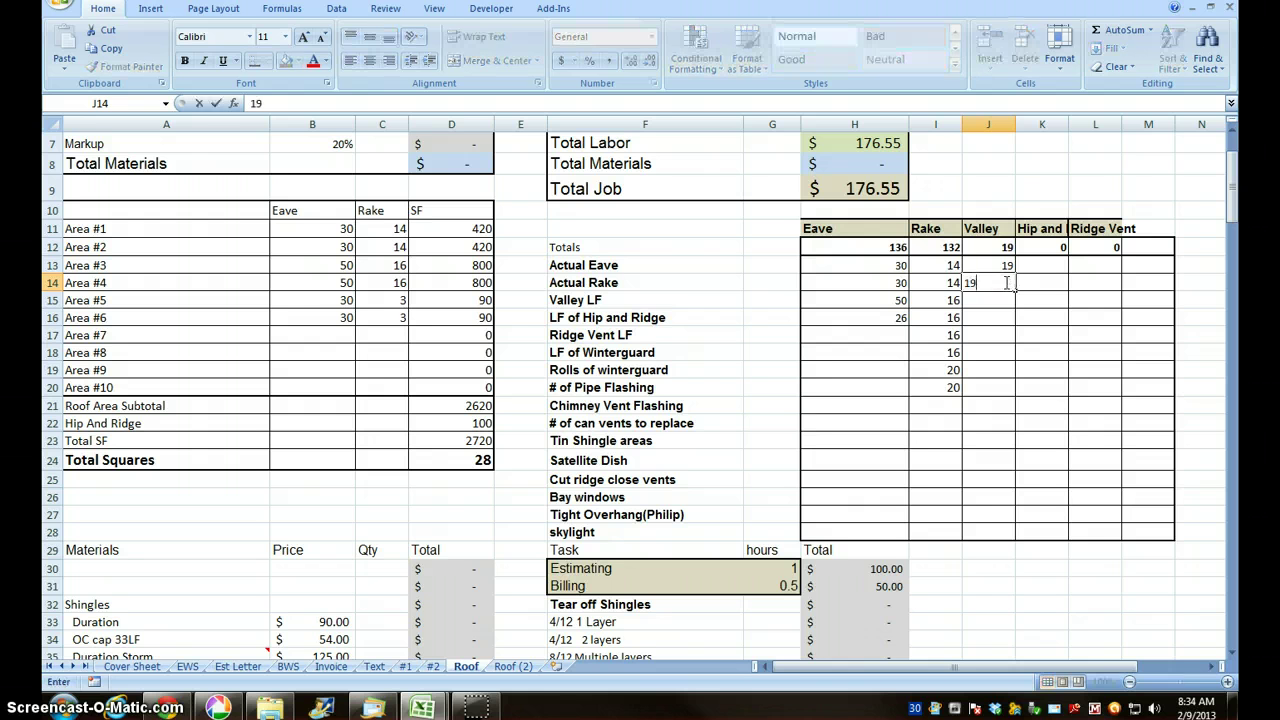
key(Return)
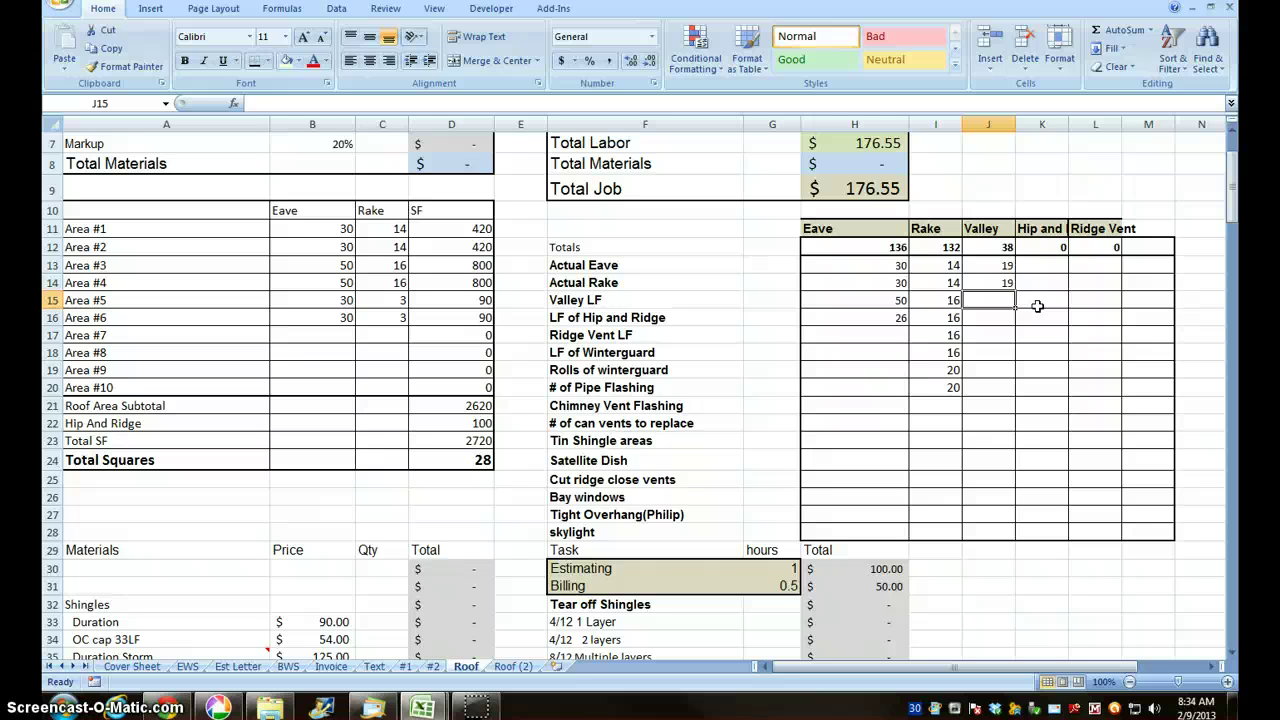
text(20)
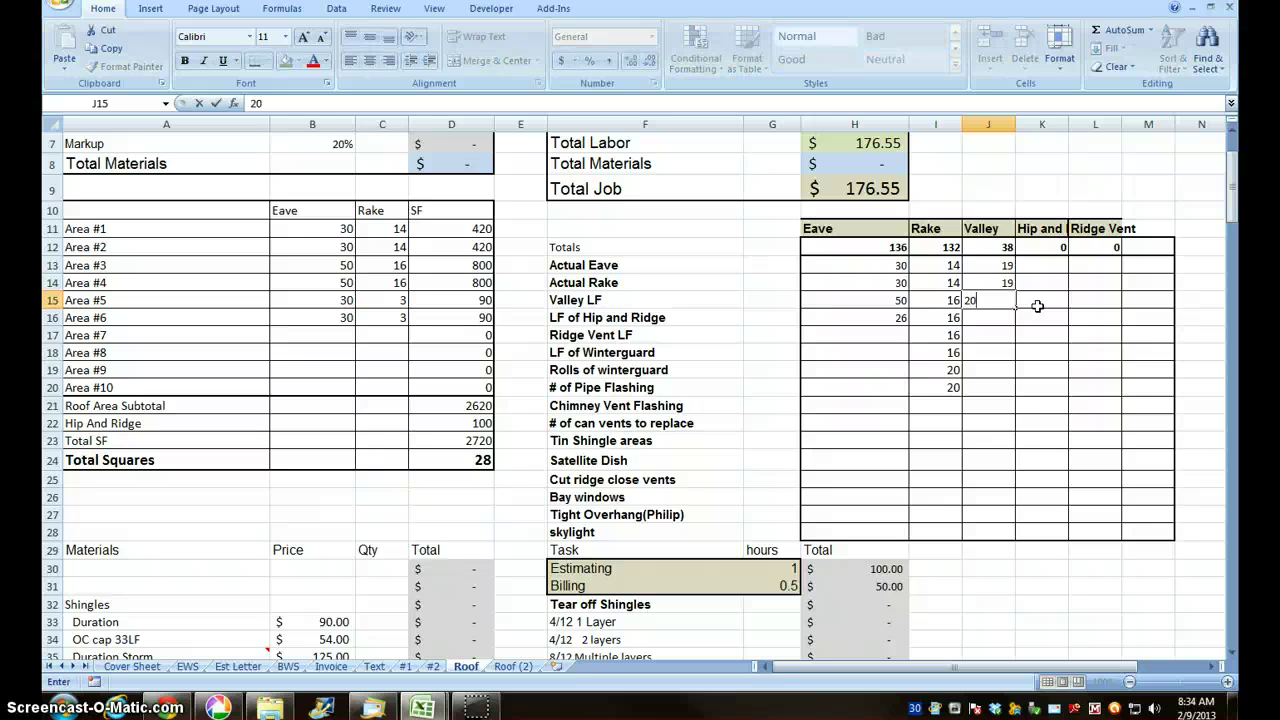
key(Return)
text(20)
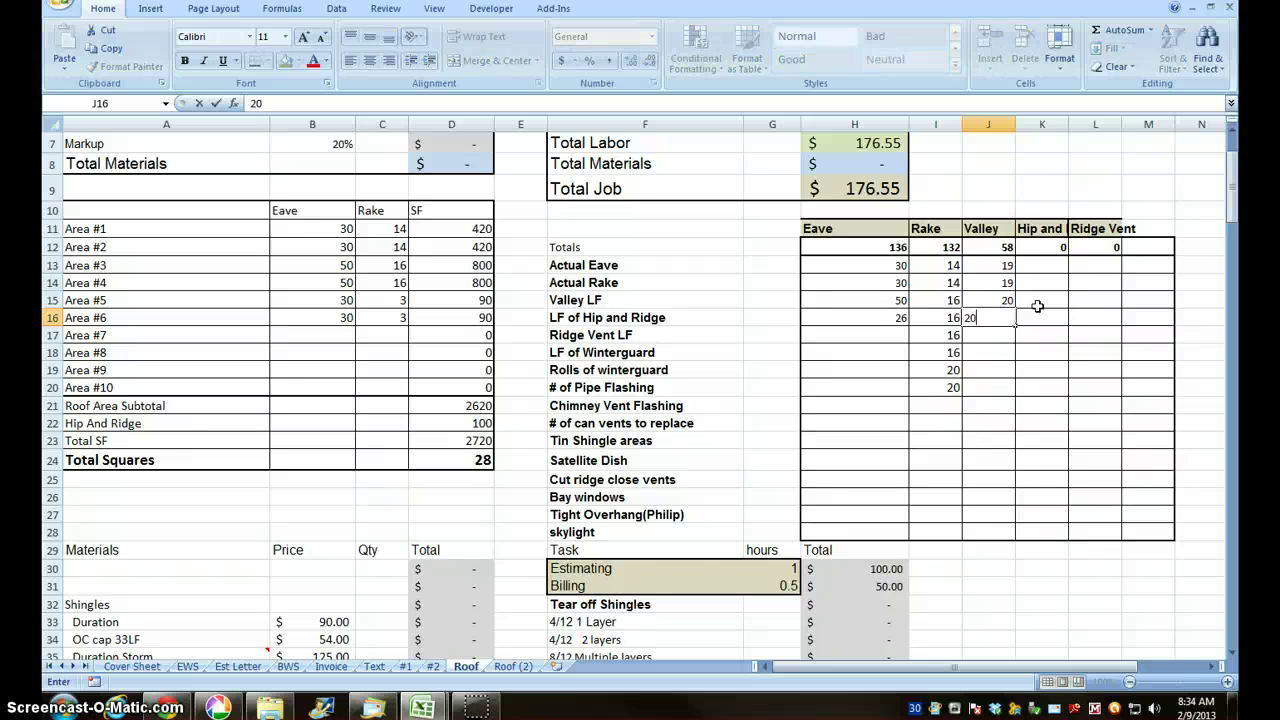
key(Return)
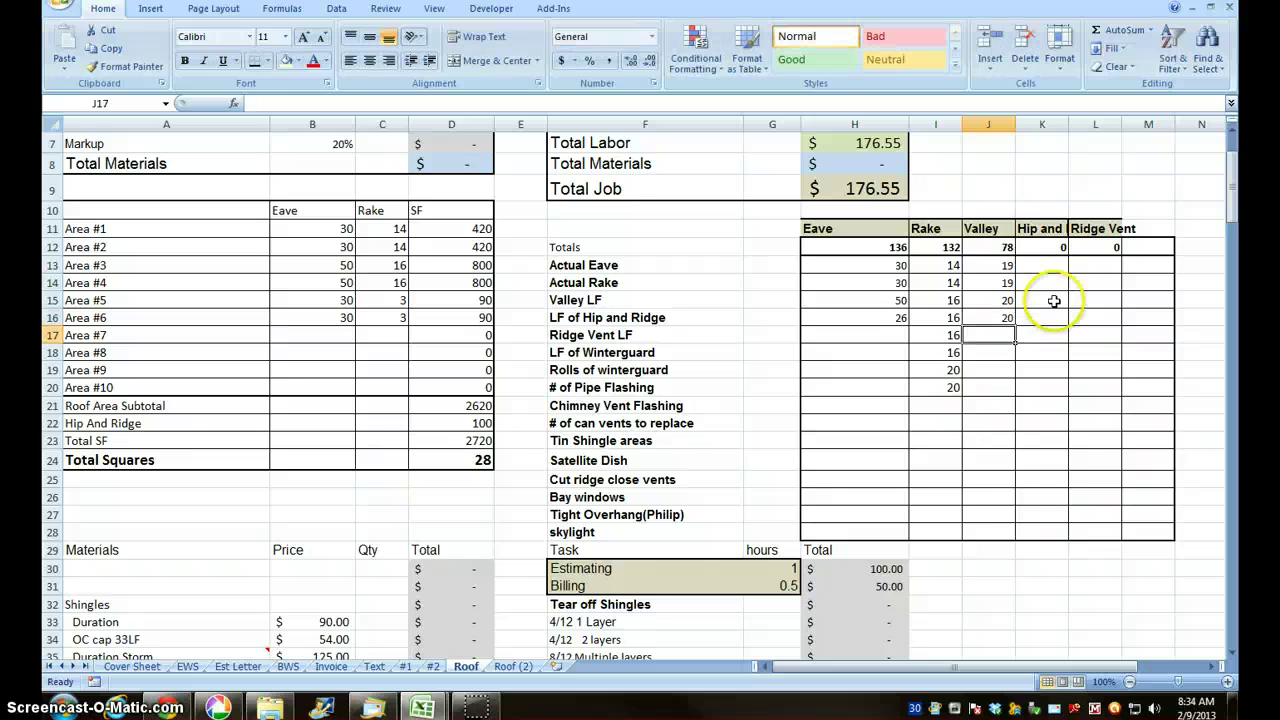
click(1041, 265)
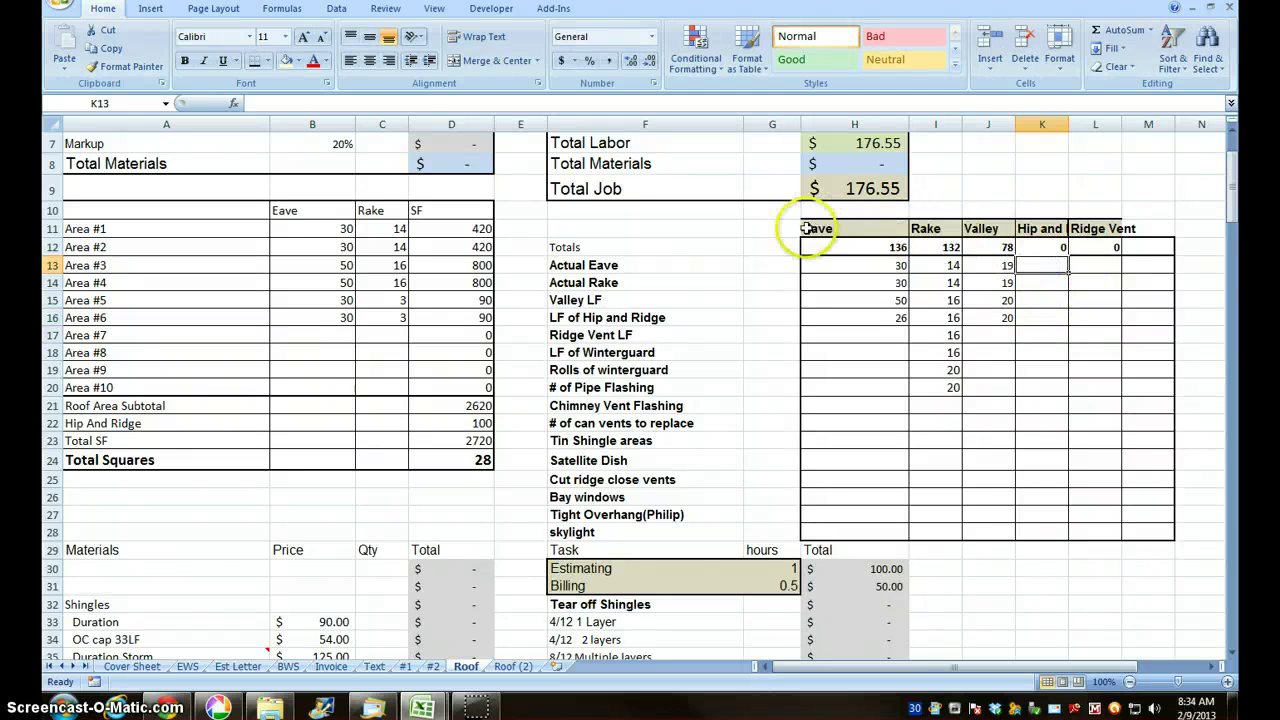
Apply Wrap Text to the header row H11:M11 so the longer headings split onto two lines
click(838, 231)
drag(838, 231, 1145, 228)
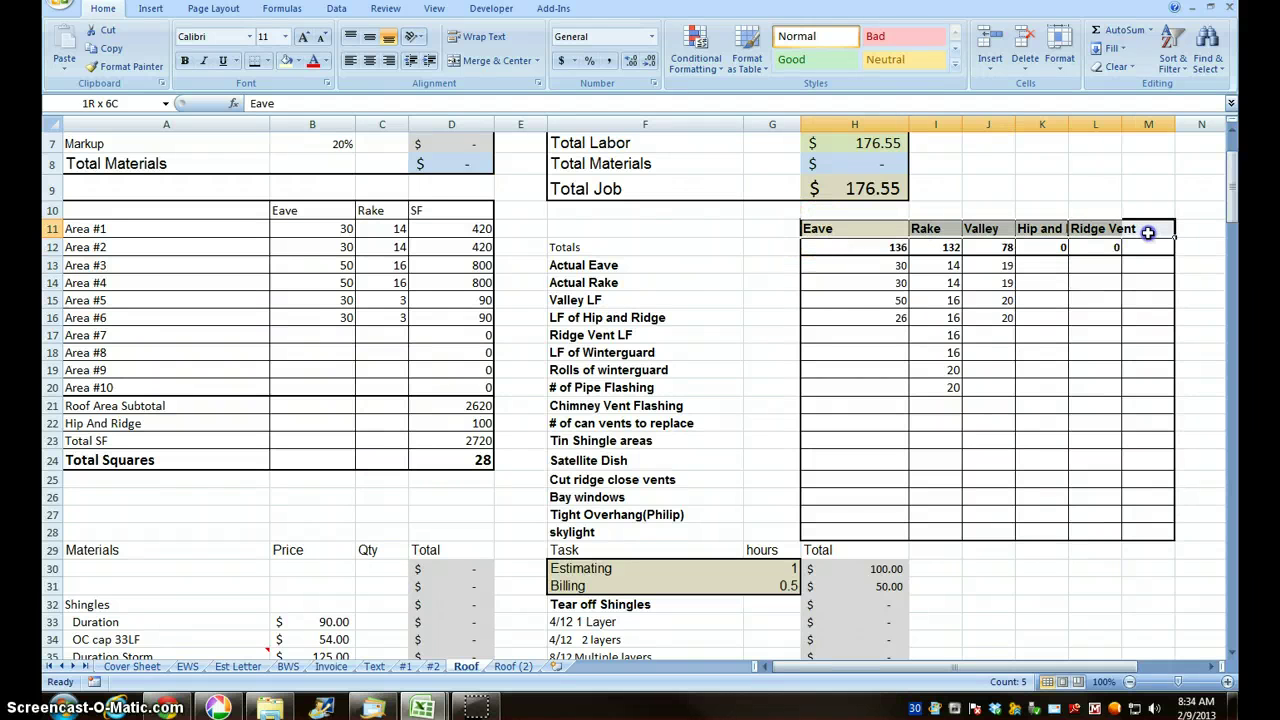
click(481, 36)
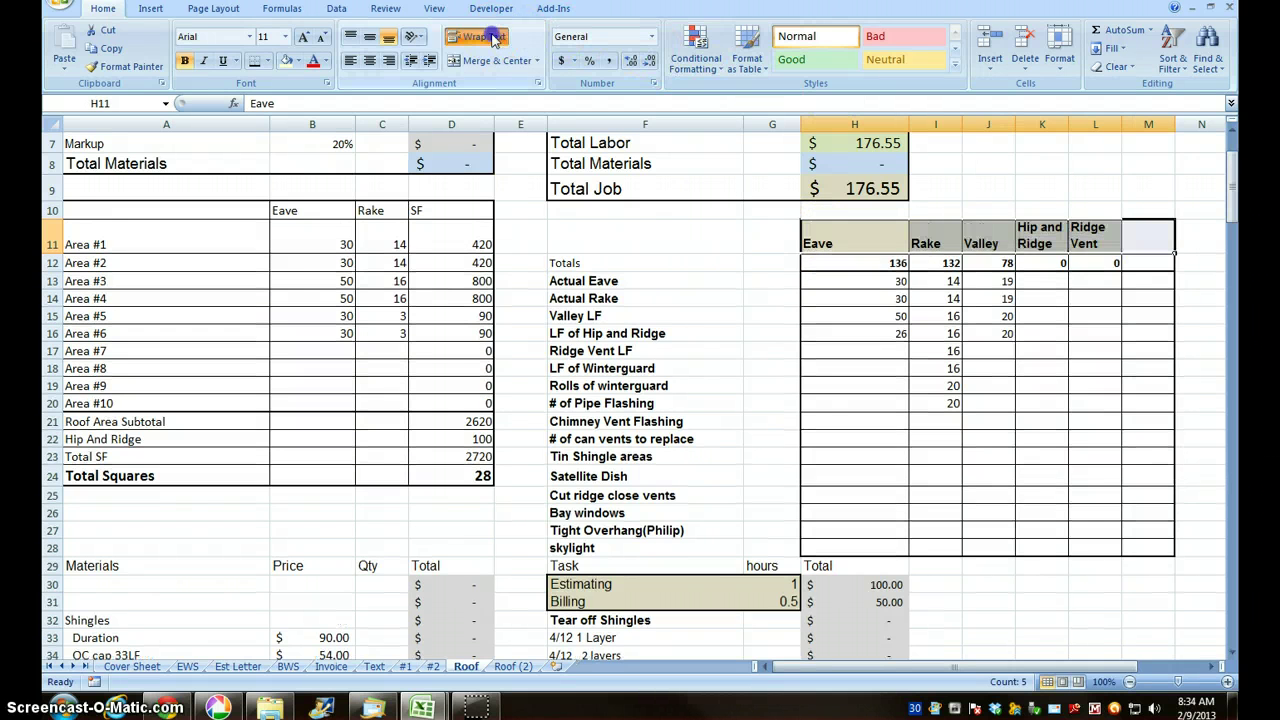
click(1050, 280)
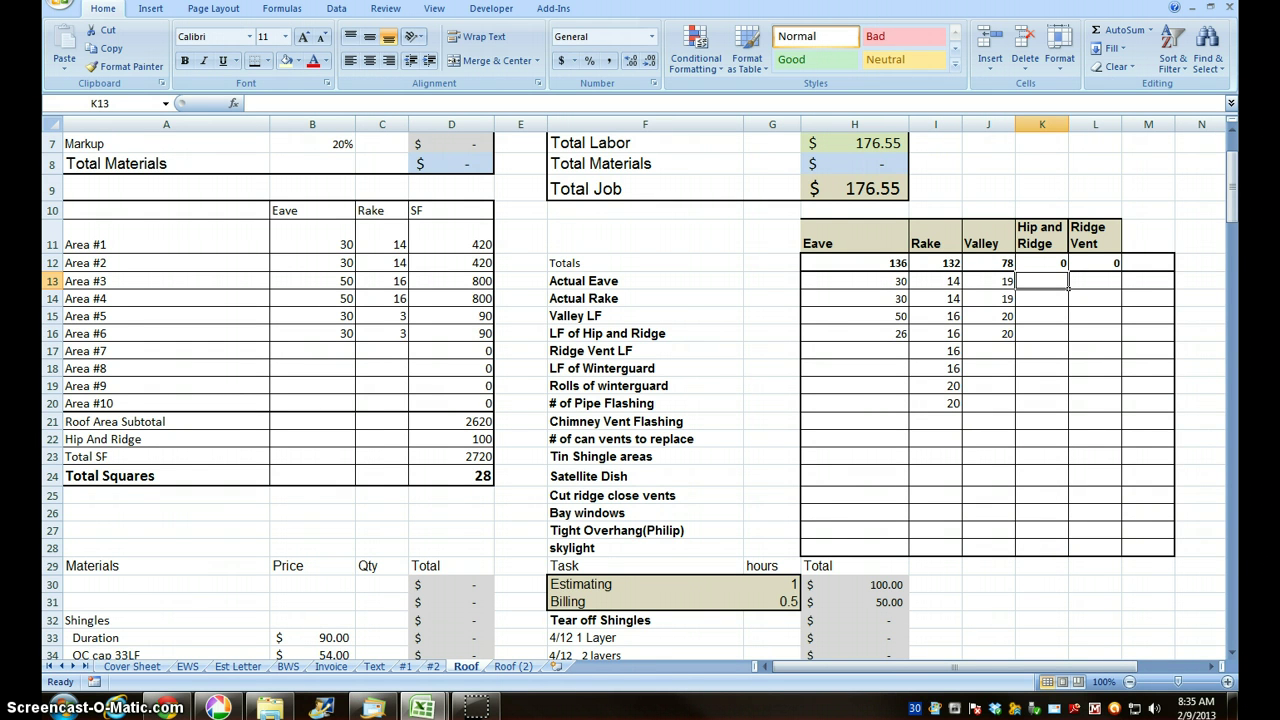
Enter the notes addition, main, dormer and dormer in N13:N16
click(1212, 667)
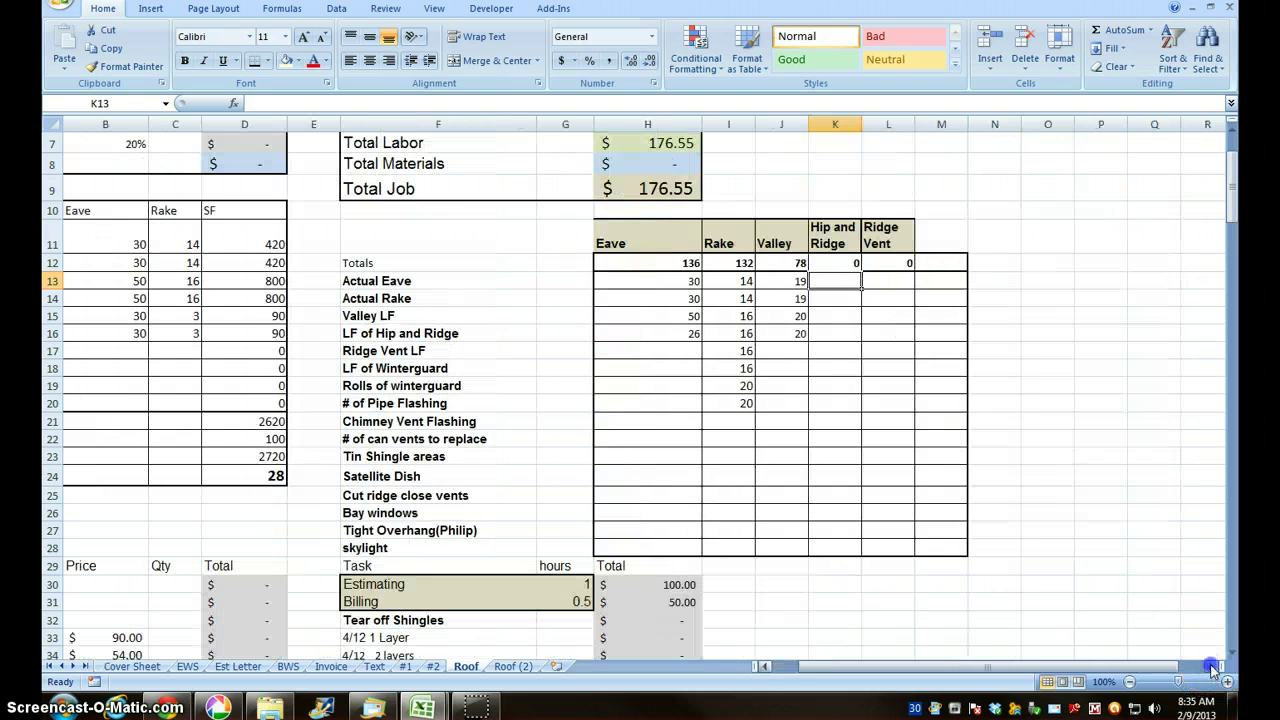
click(1020, 280)
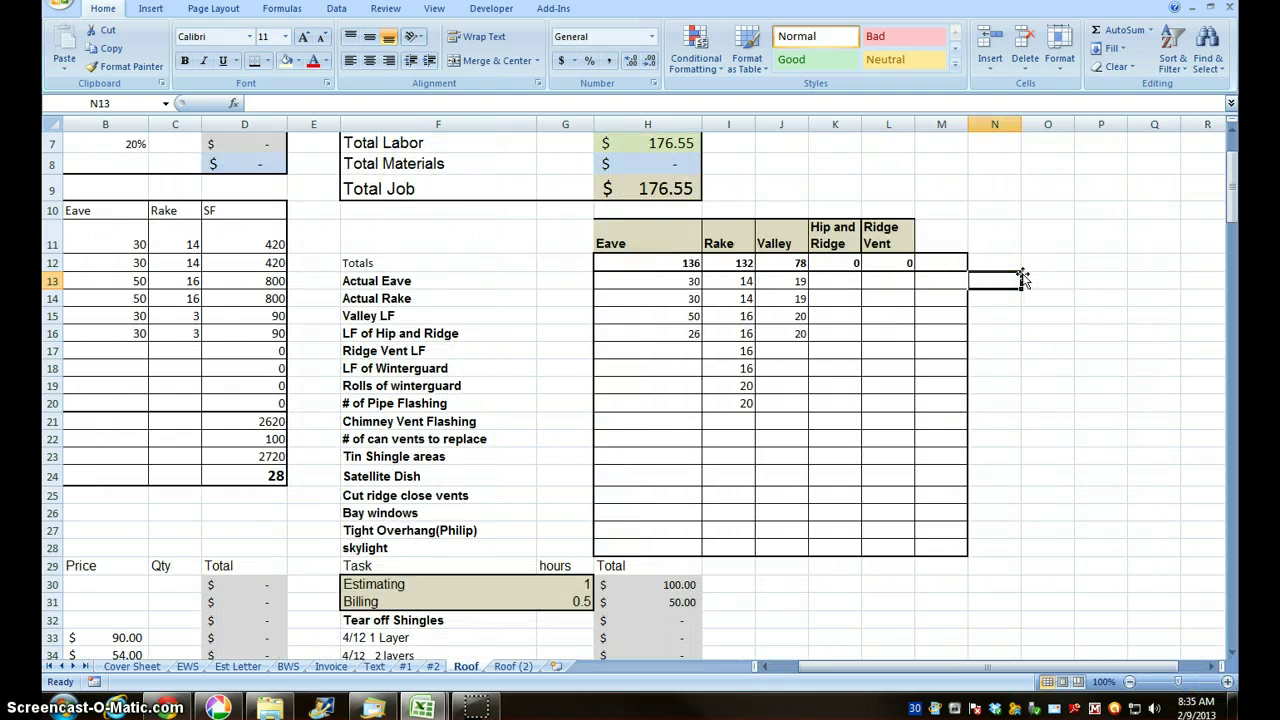
text(addi)
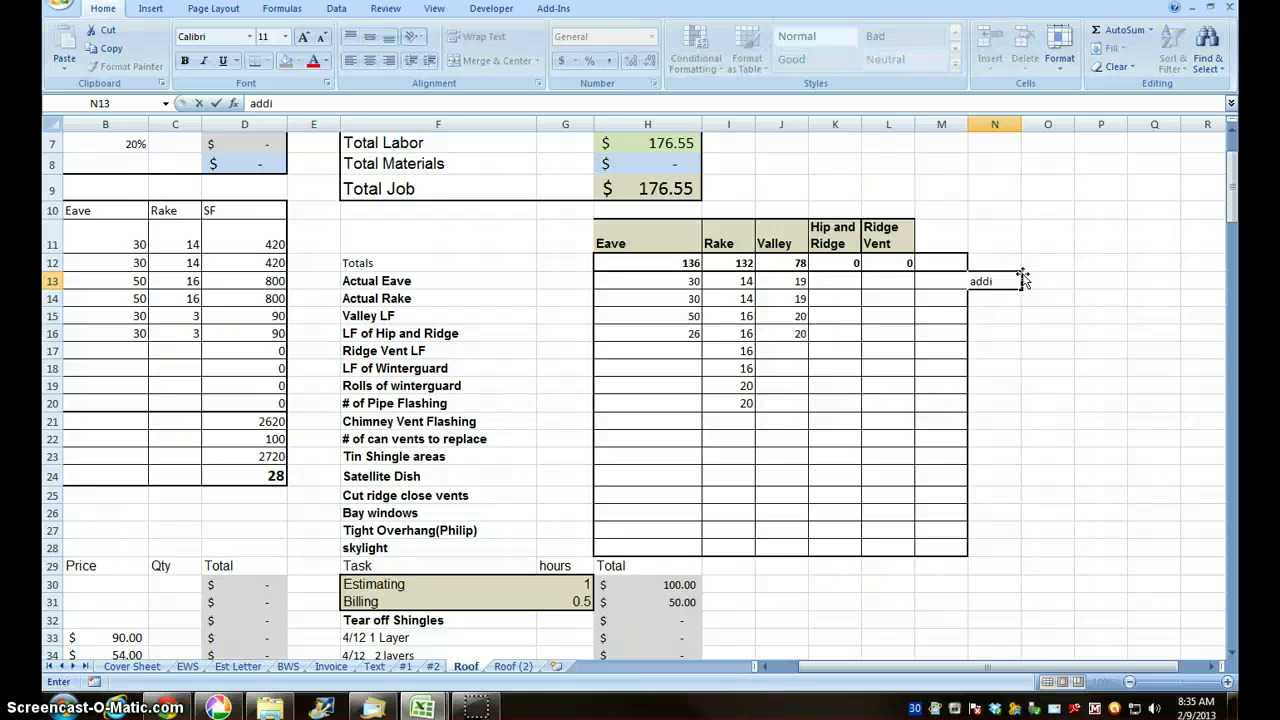
text(tion)
key(Return)
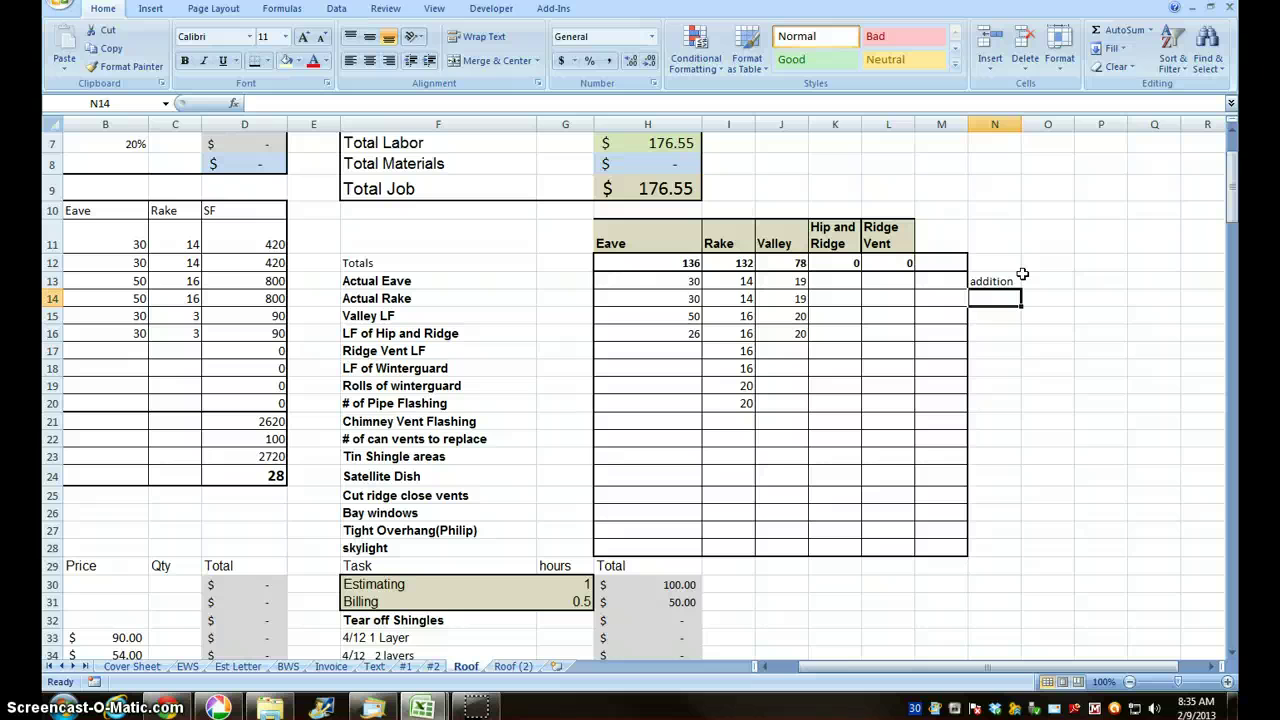
text(main)
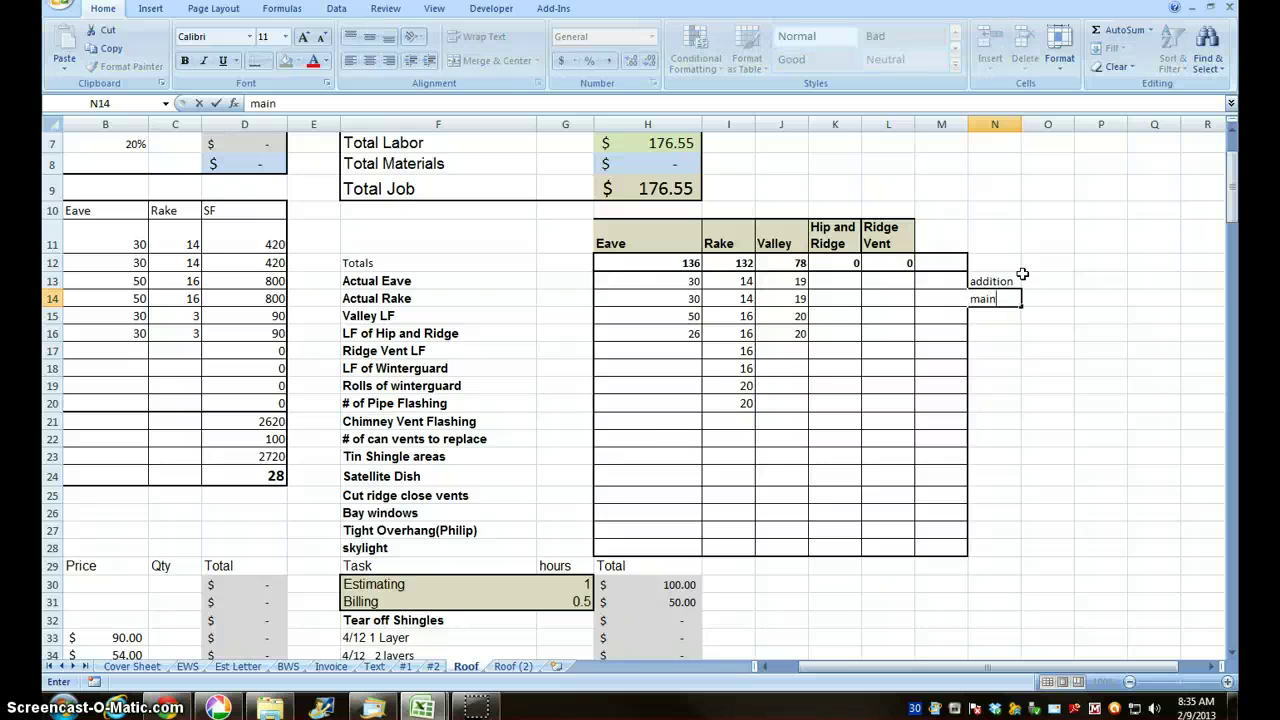
key(Return)
text(dormer)
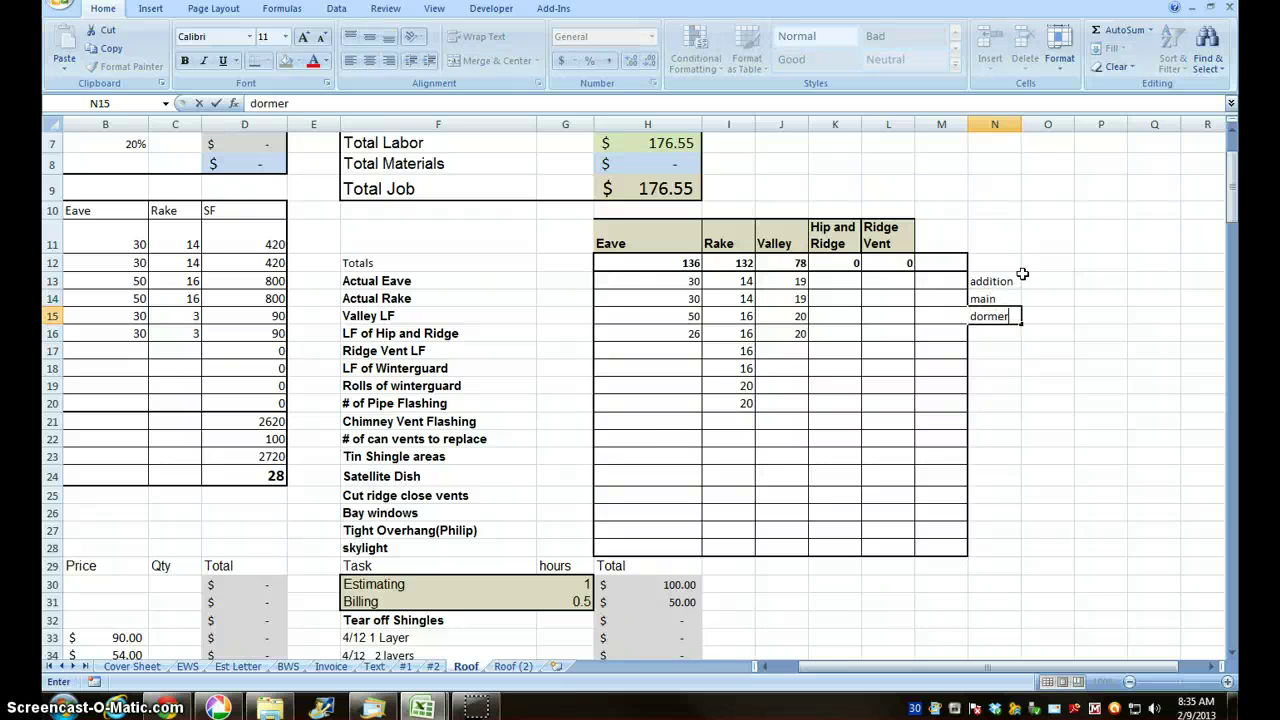
key(Return)
text(dormer)
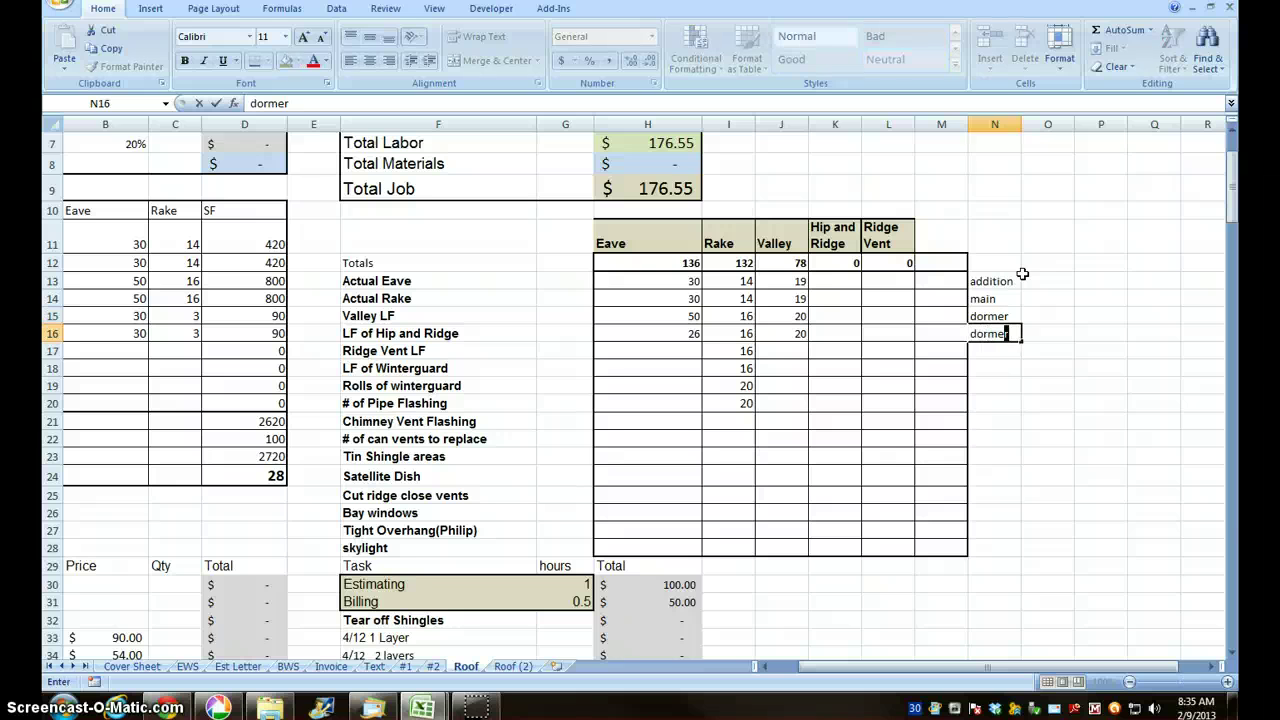
click(857, 280)
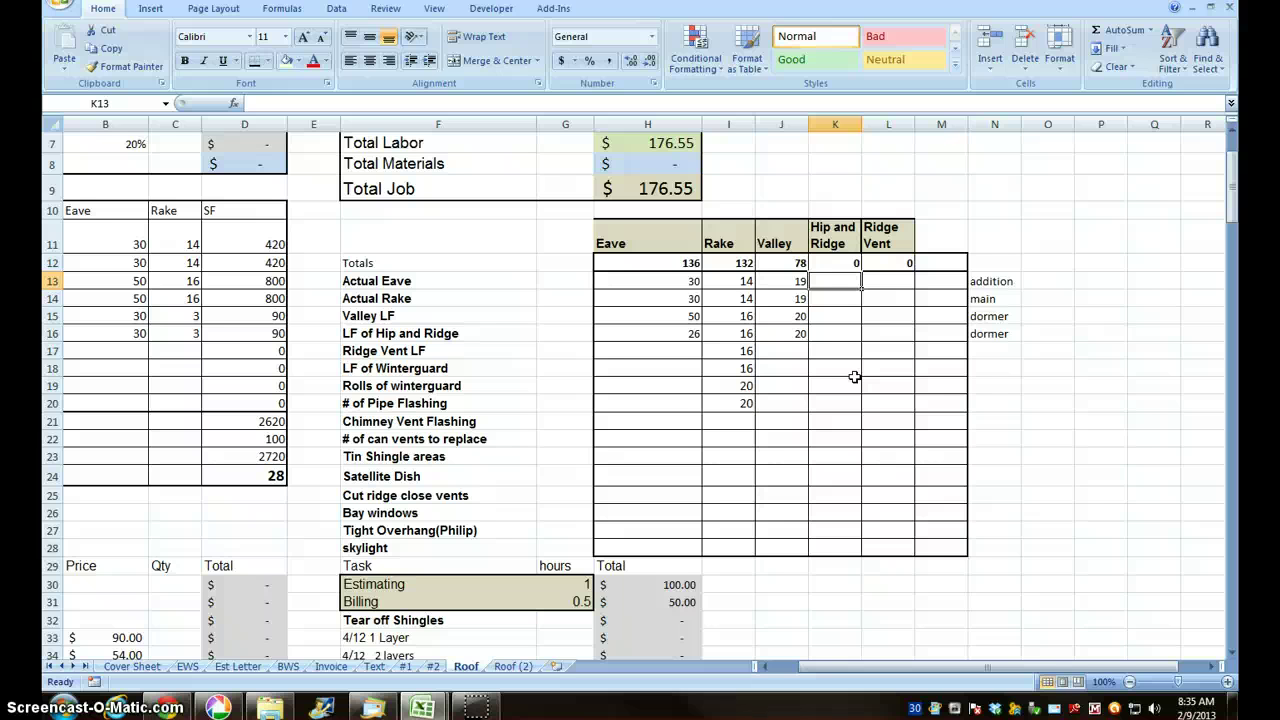
Enter Hip and Ridge lengths 30, 50, 15 and 15 in K13:K16
text(30)
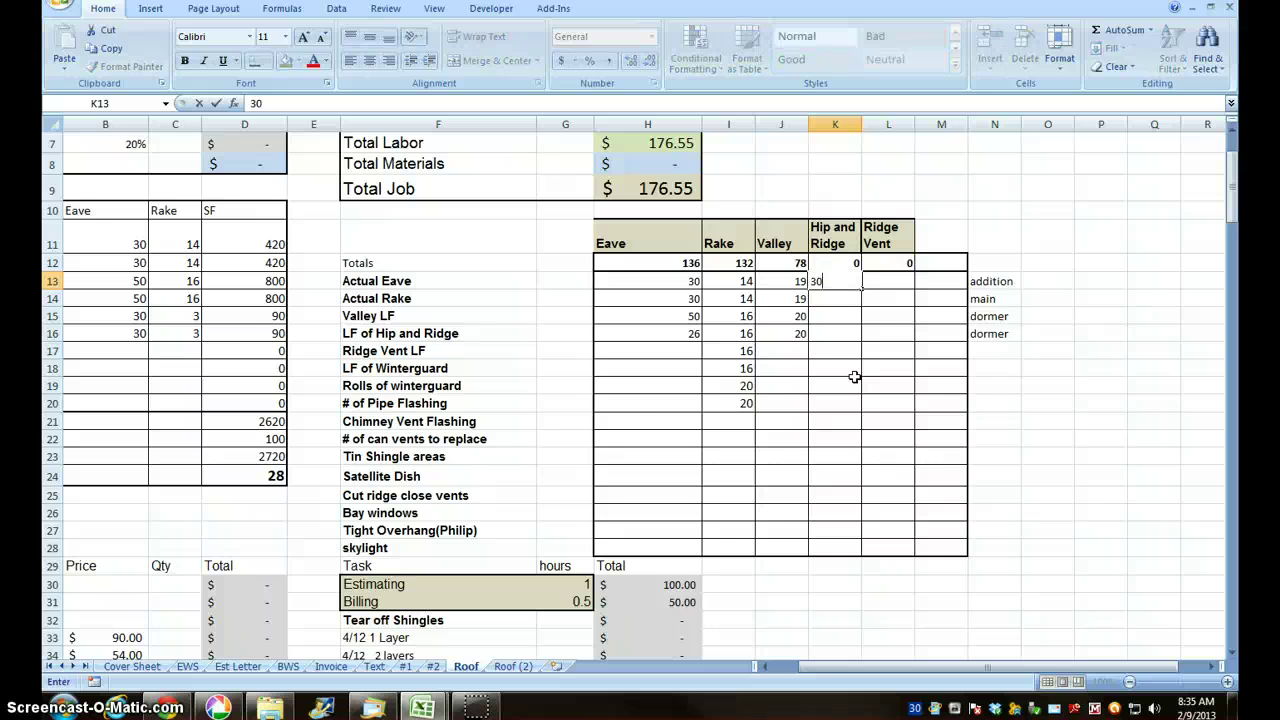
key(Return)
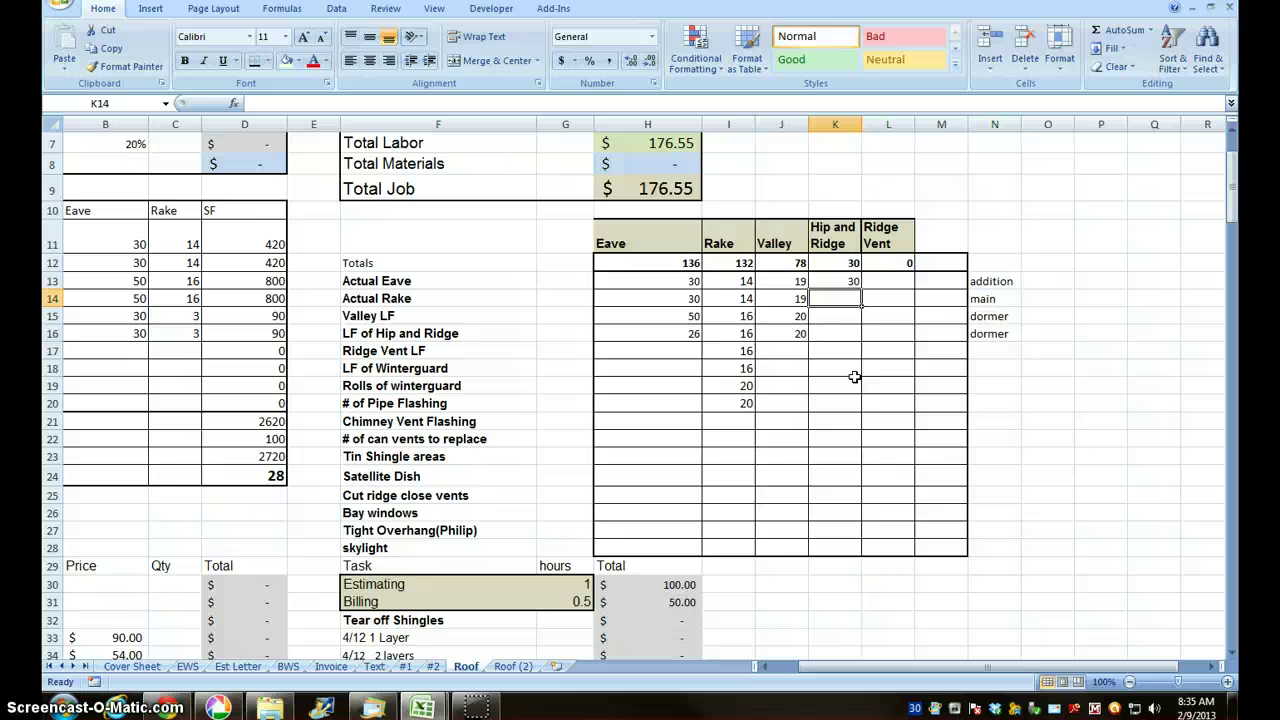
text(50)
key(Return)
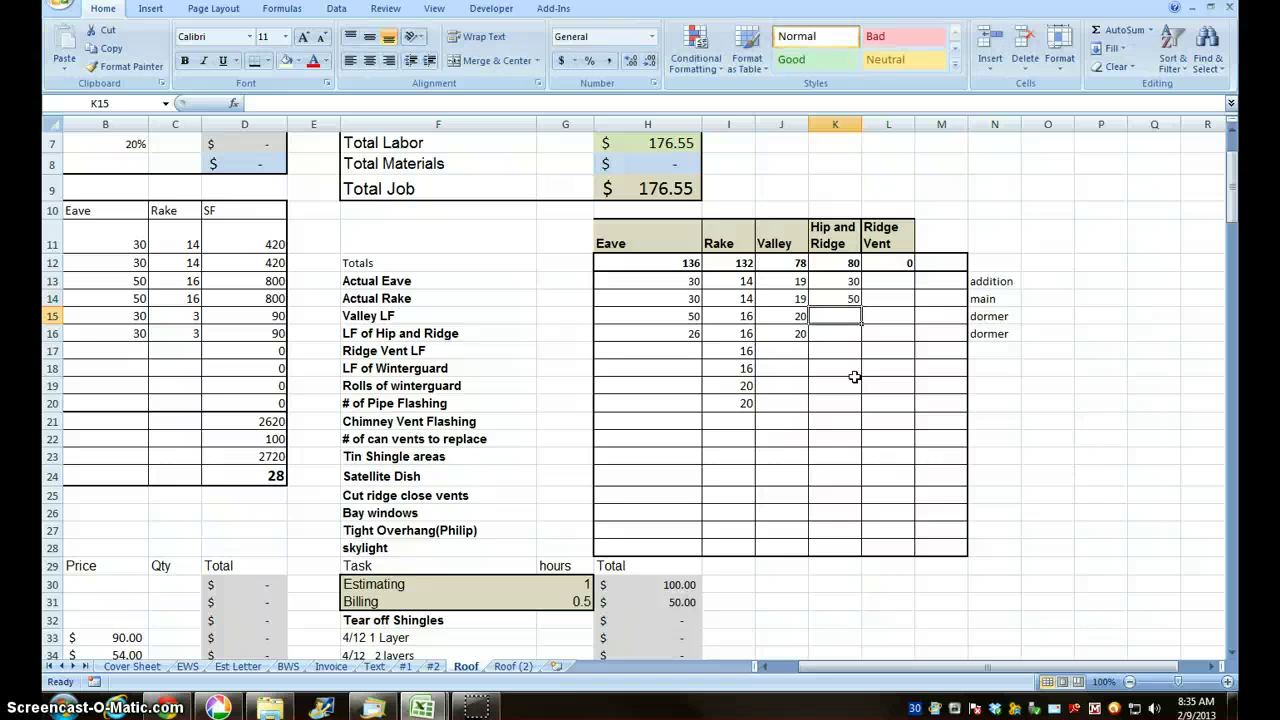
text(15)
key(Return)
text(15)
key(Return)
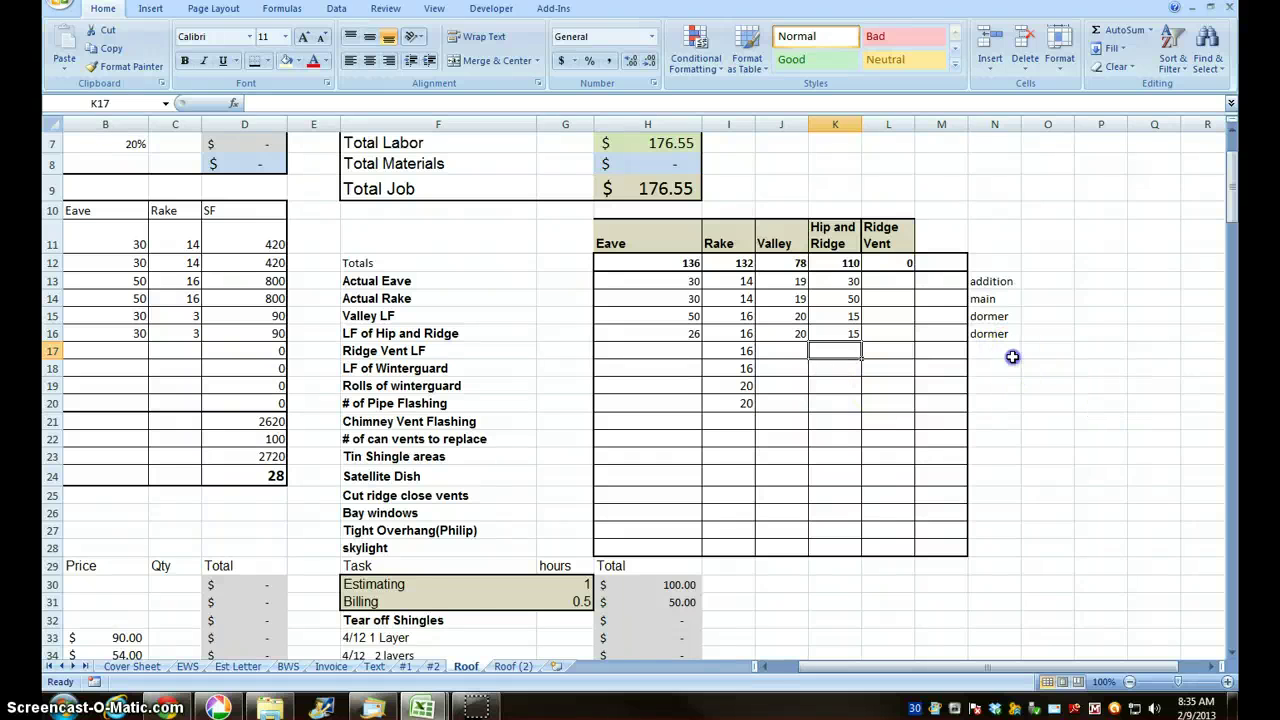
Note 'tie in' in N17 and enter 18 in K17, bringing the total to 128
click(1003, 353)
text(tie in)
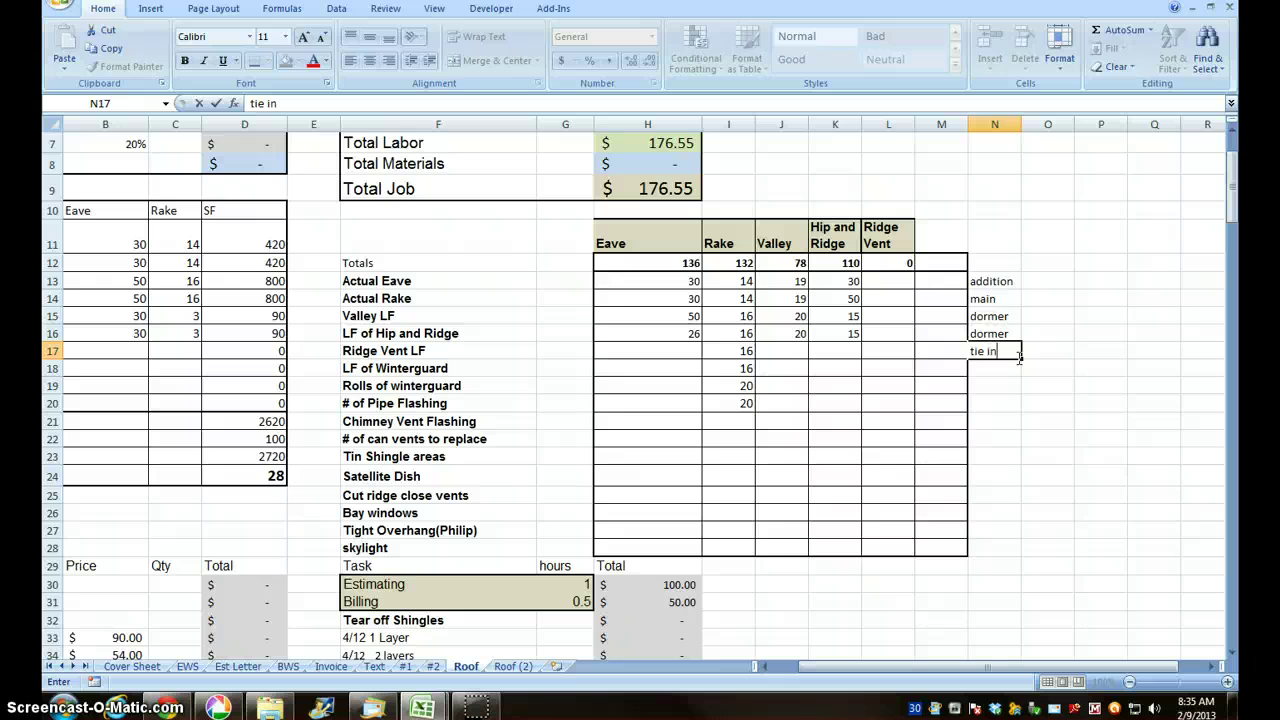
click(846, 347)
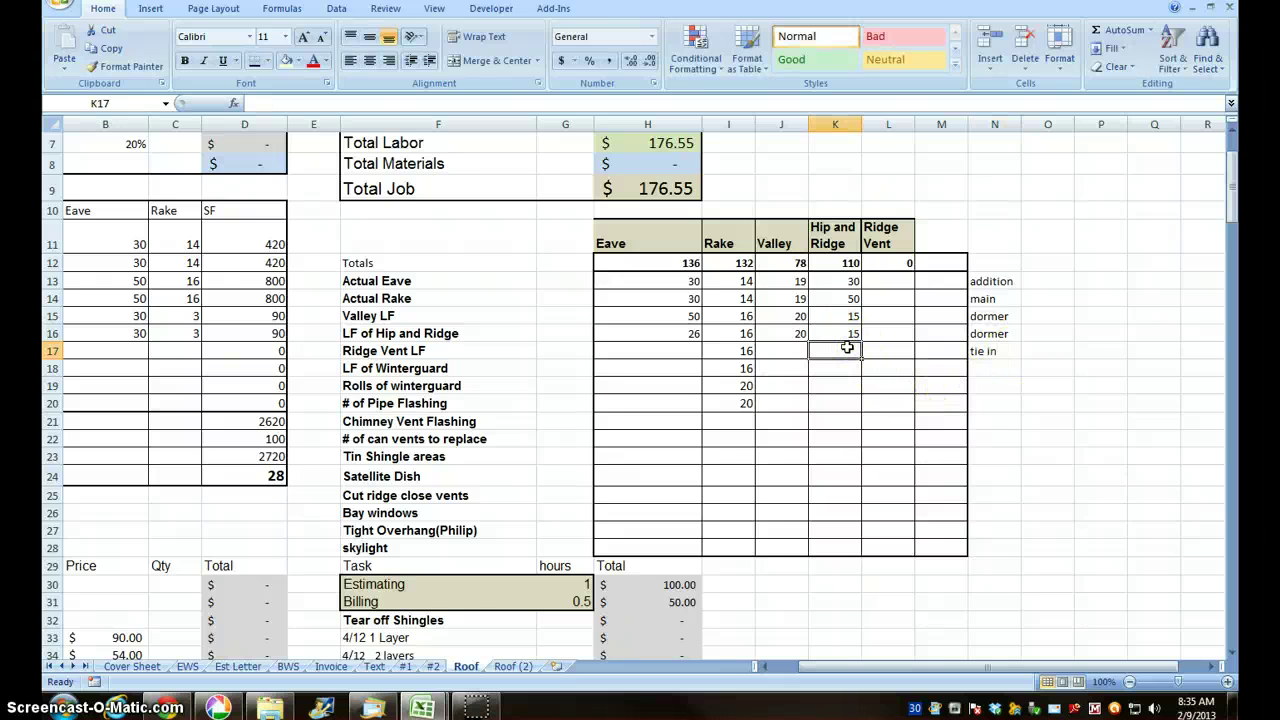
text(18)
key(Return)
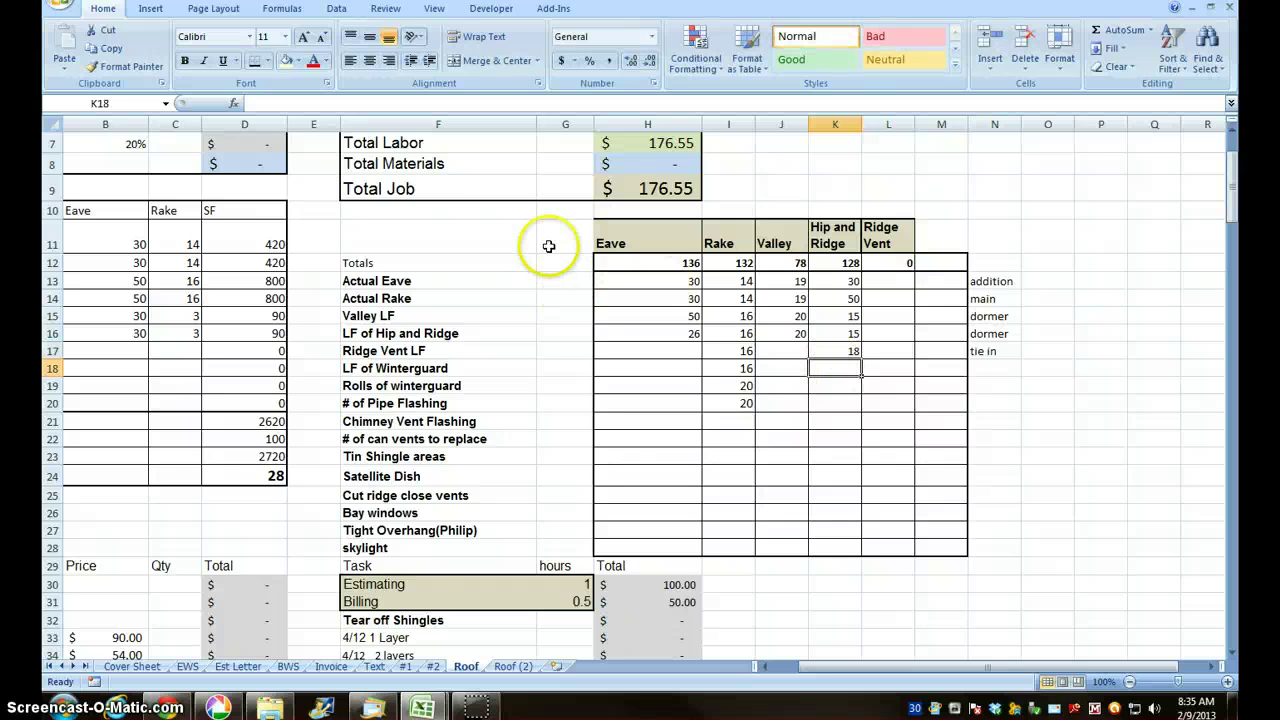
click(410, 235)
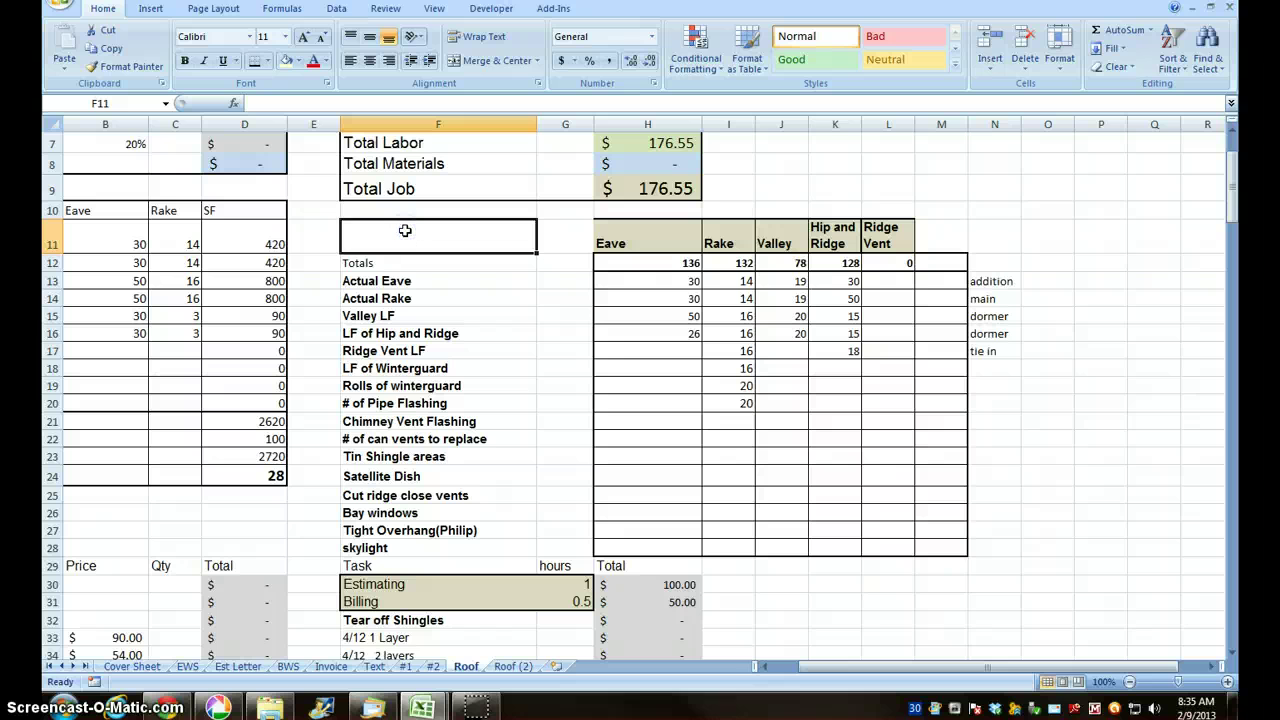
Add a Waste label in F11 with a 10% percentage value in G11
text(Waste)
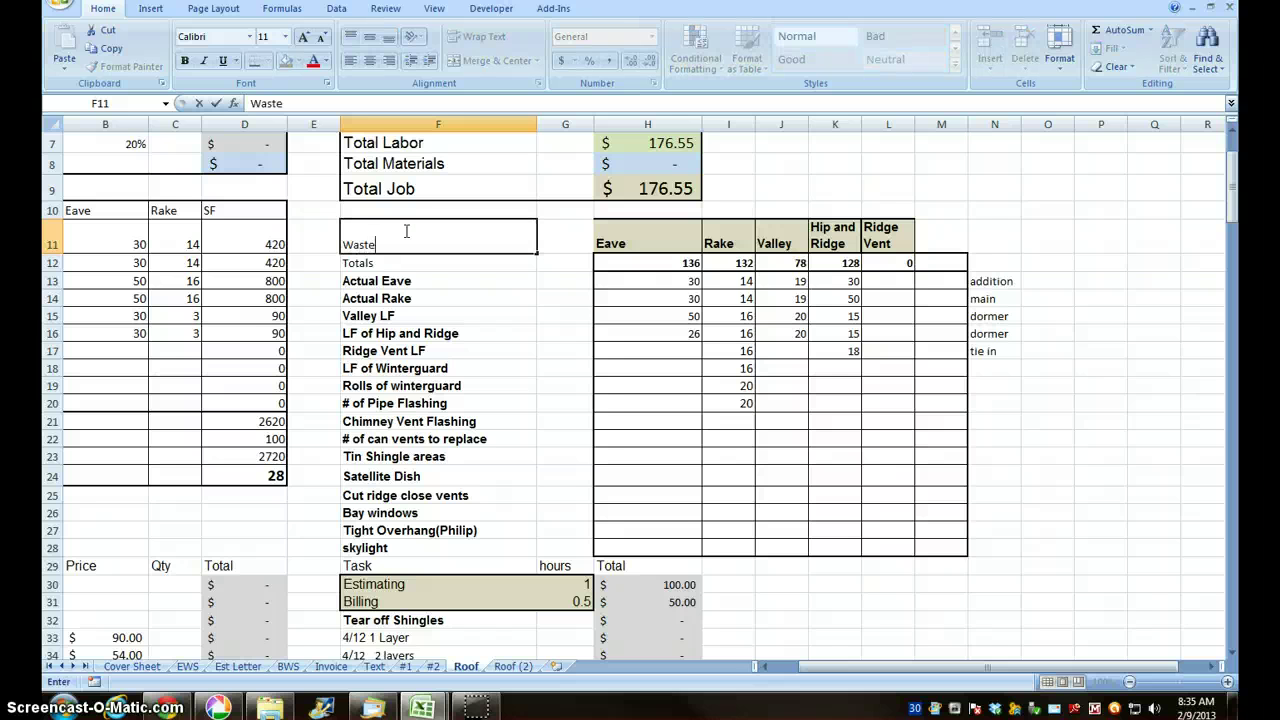
click(545, 239)
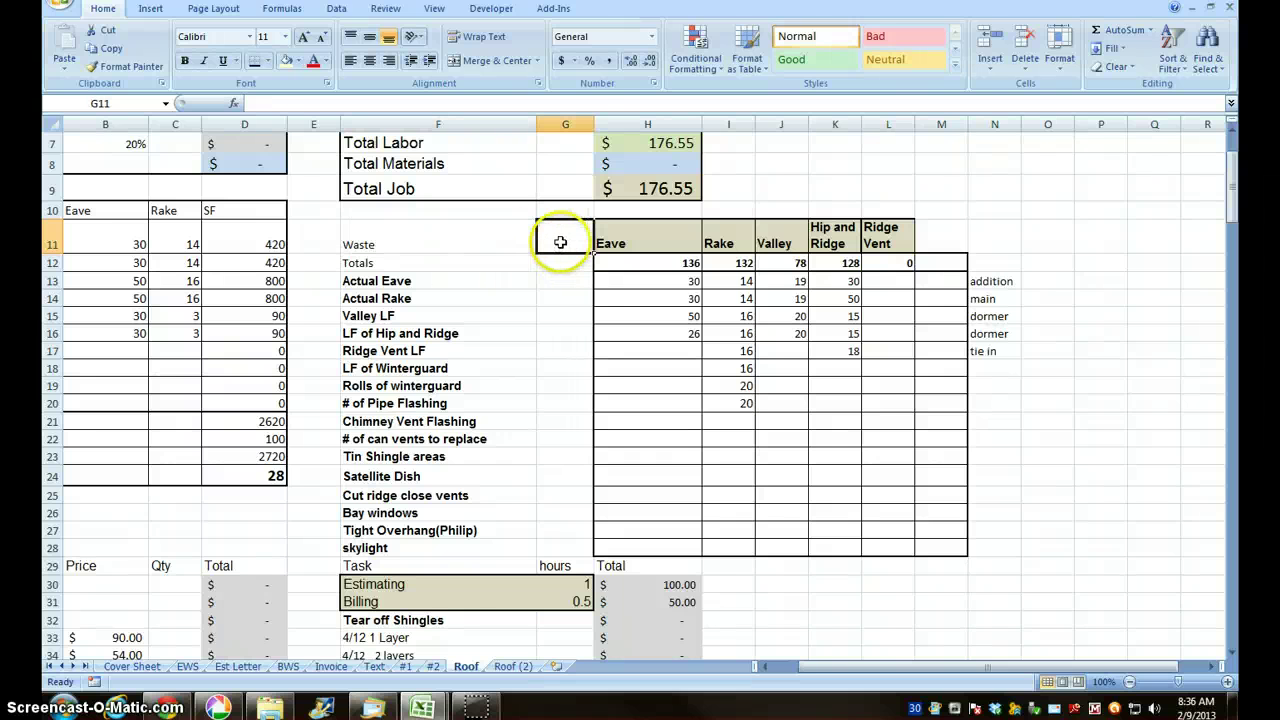
click(590, 62)
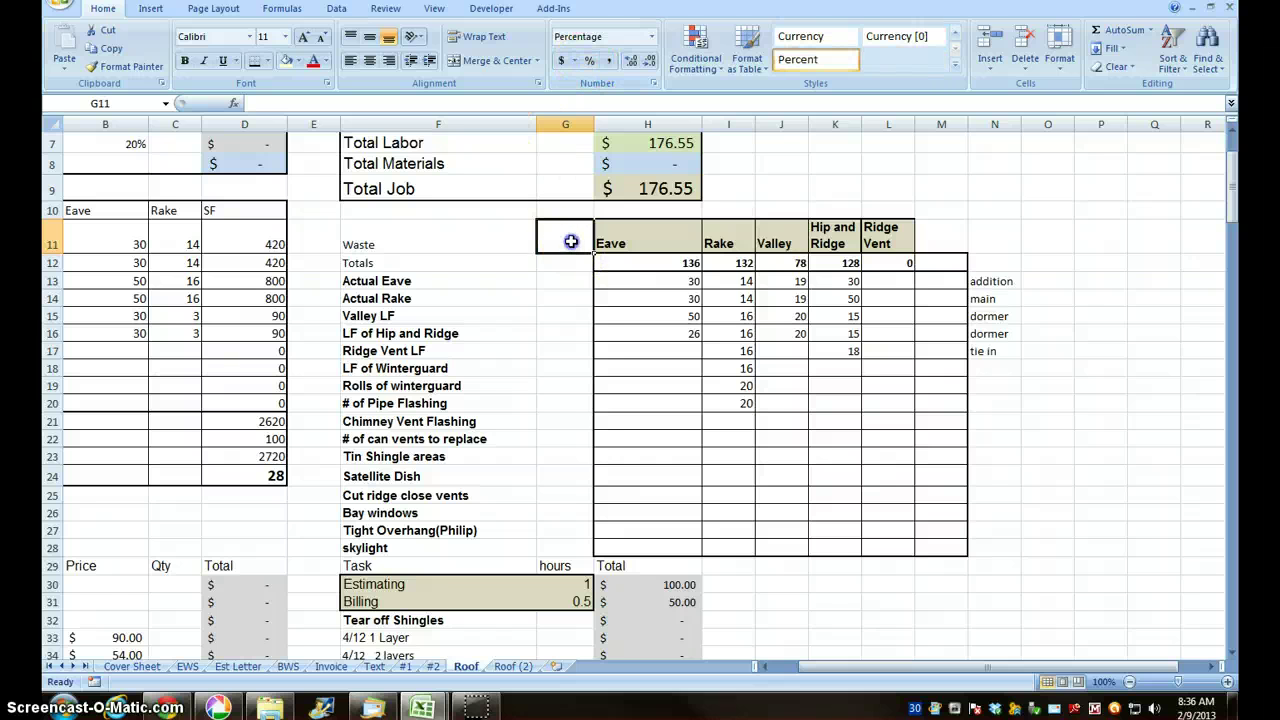
text(10)
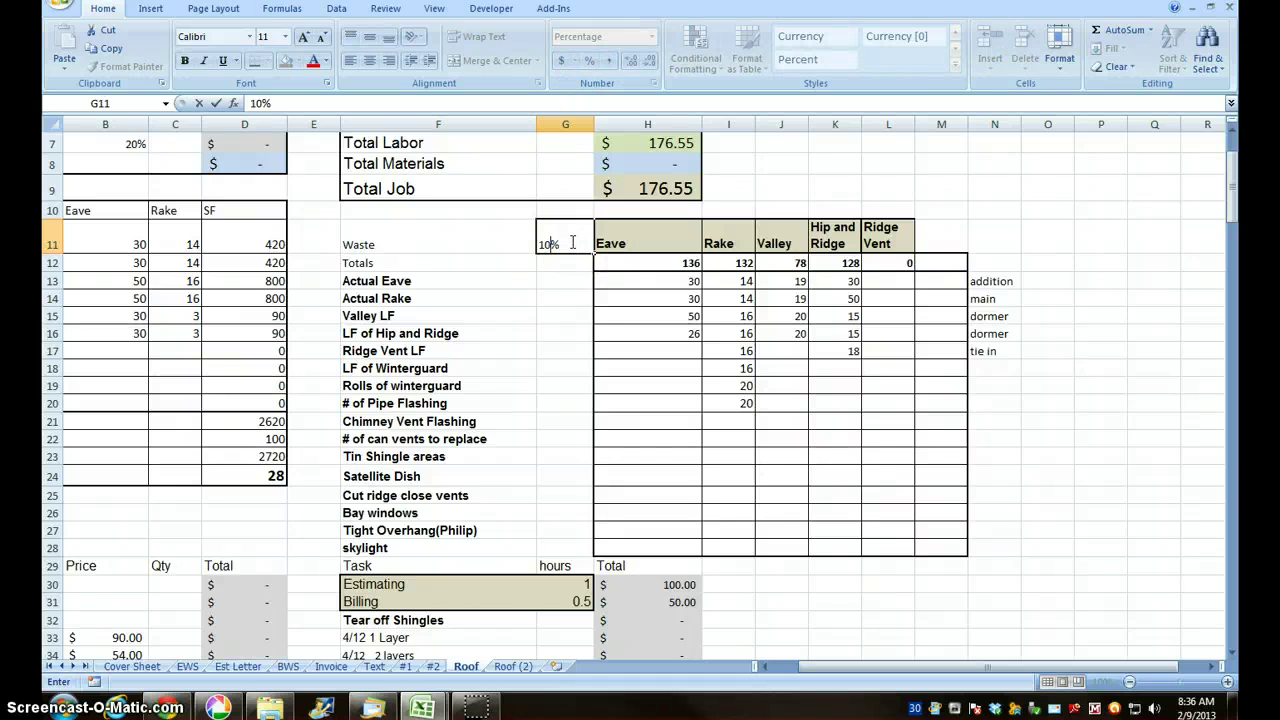
click(410, 249)
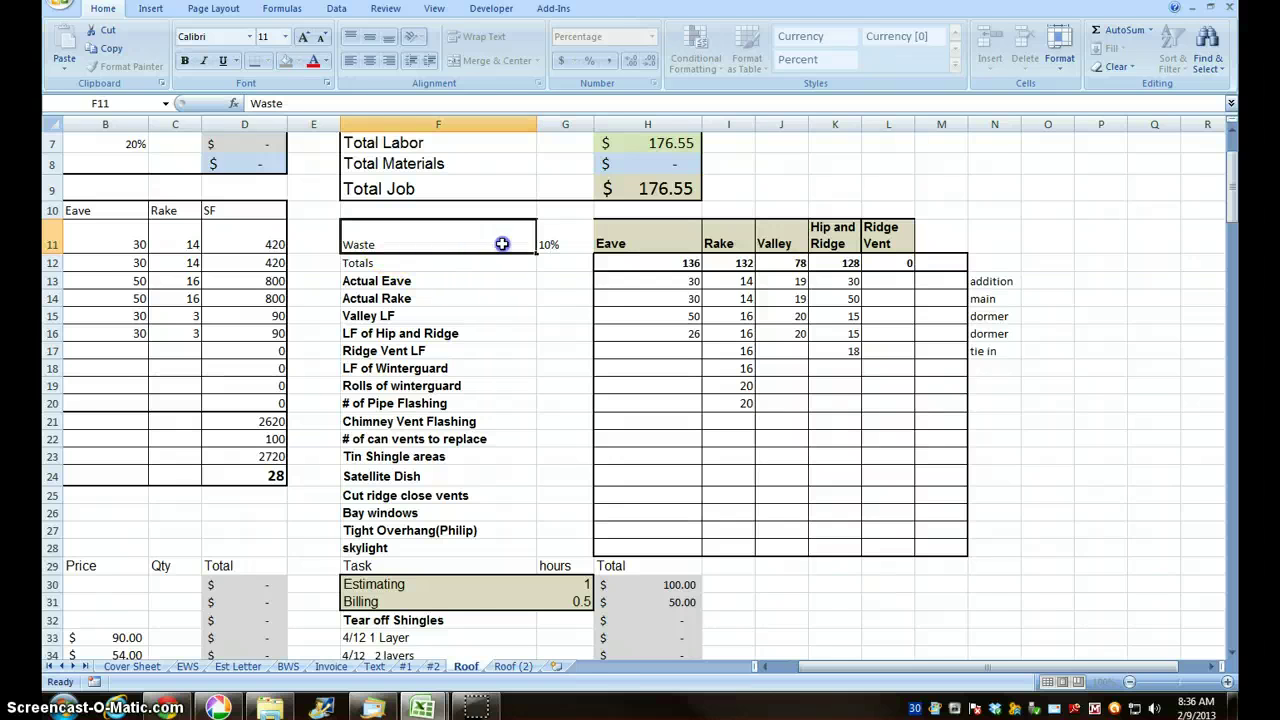
Enlarge the Waste, 10% and Totals labels to 14 pt
drag(526, 243, 550, 240)
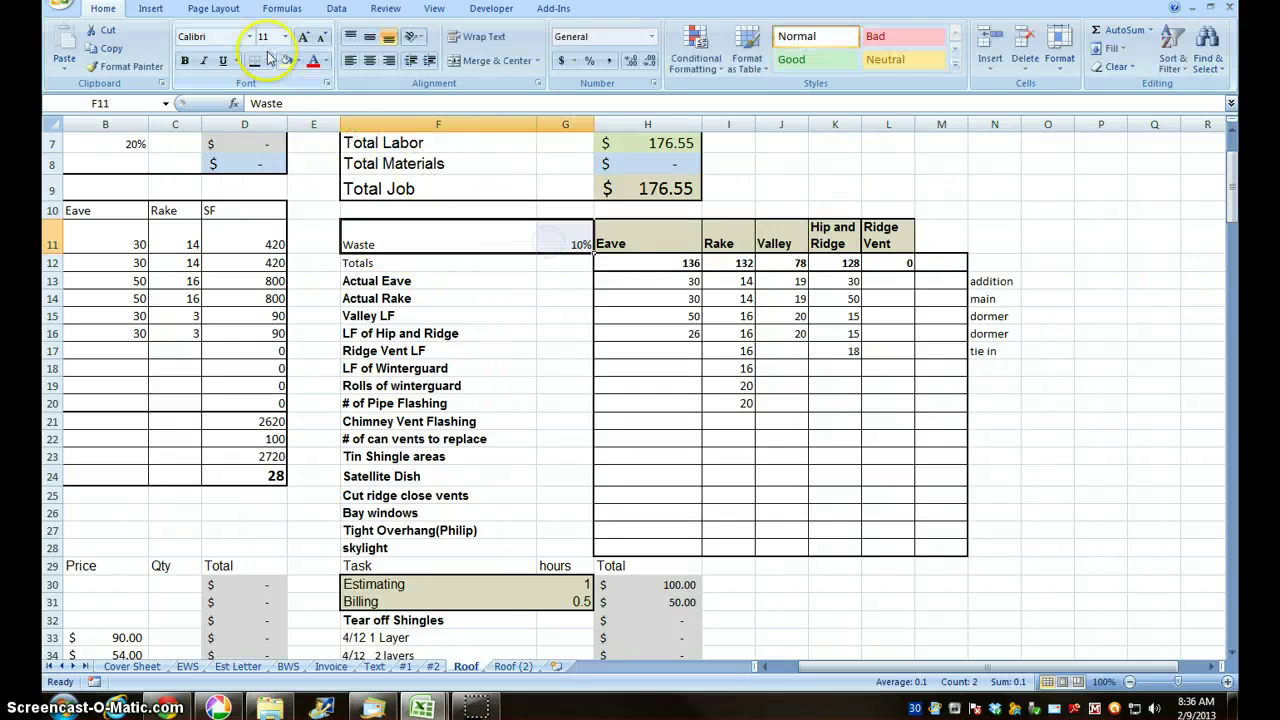
click(307, 38)
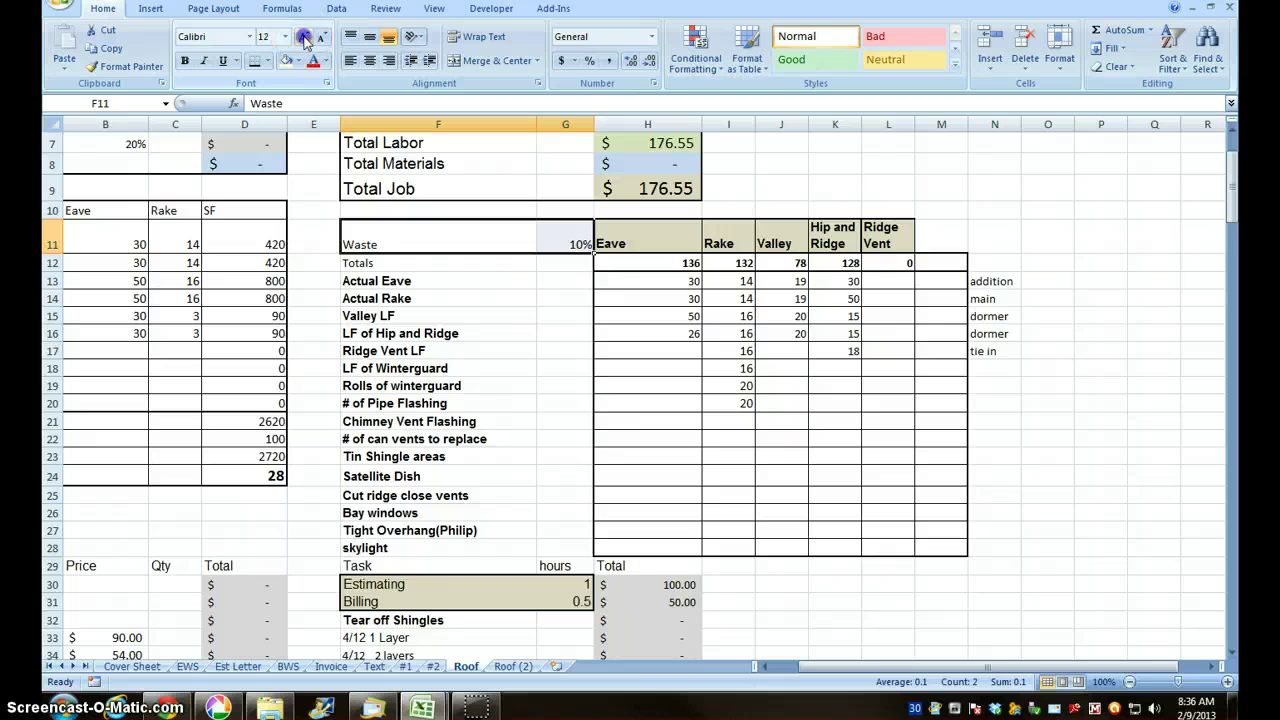
click(307, 38)
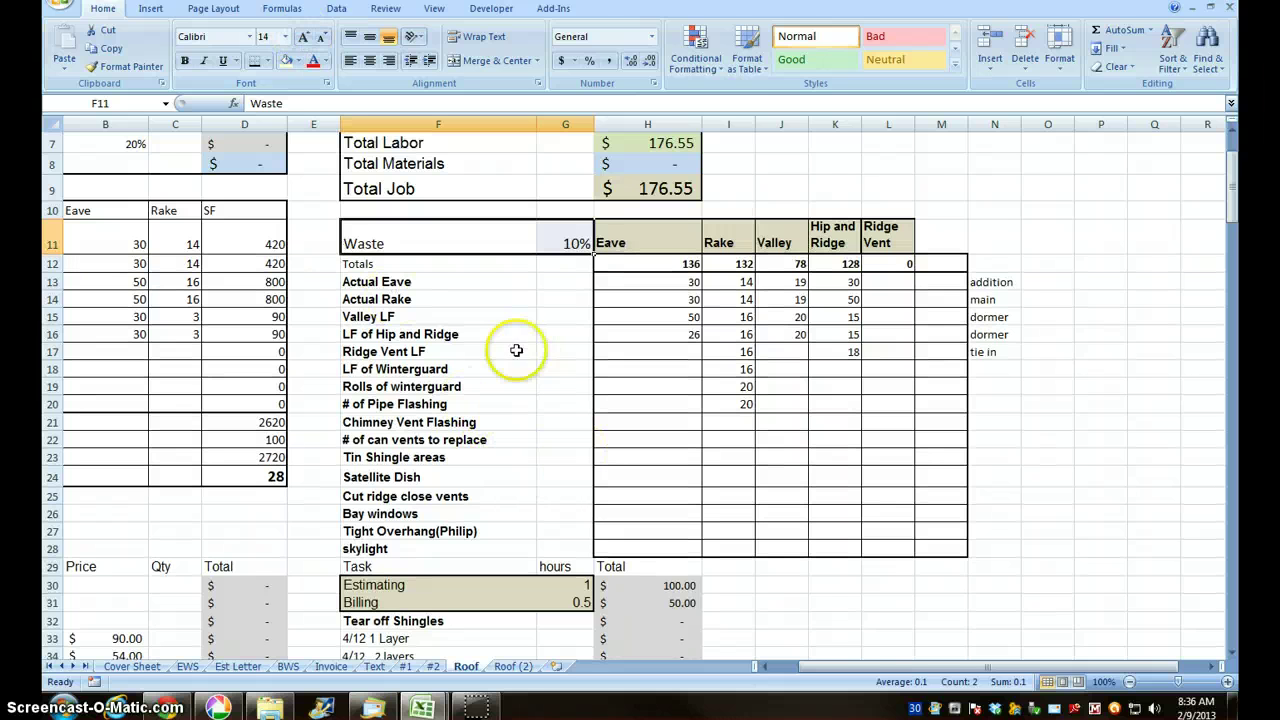
click(406, 264)
click(302, 38)
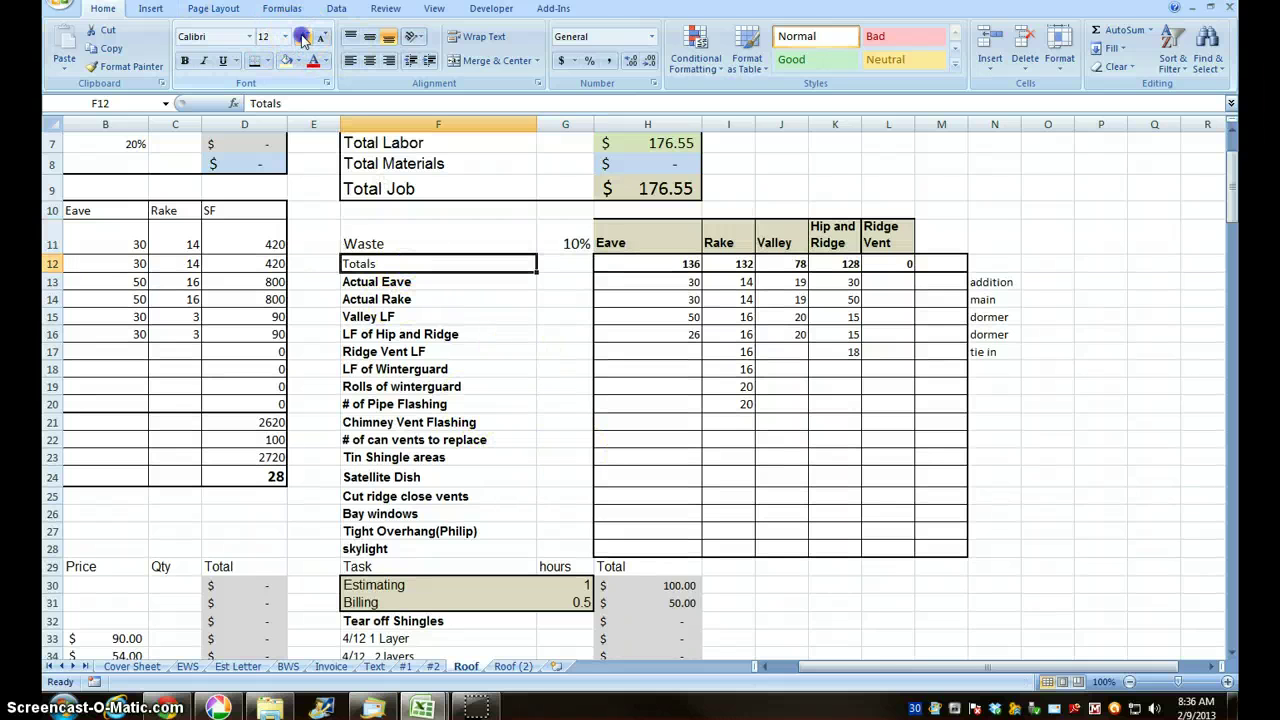
click(303, 37)
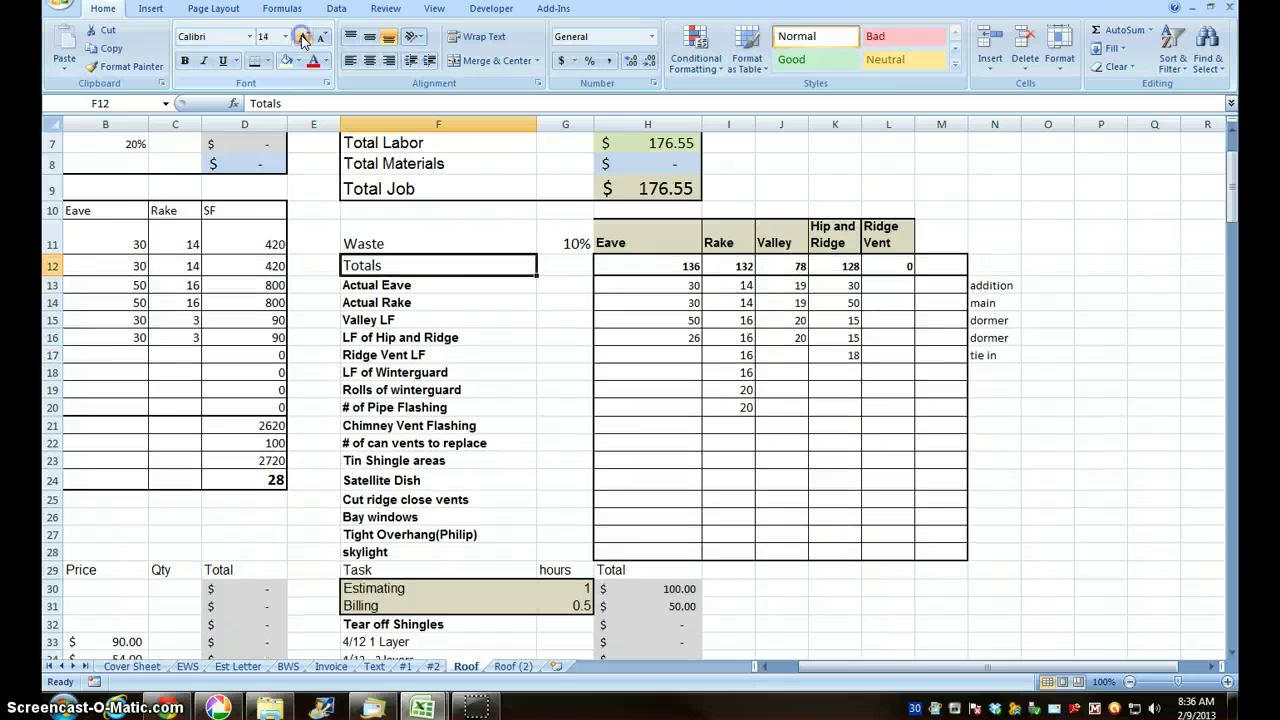
Enter =H12*G11+H12 in G13 for Actual Eave, giving 149.6
click(566, 285)
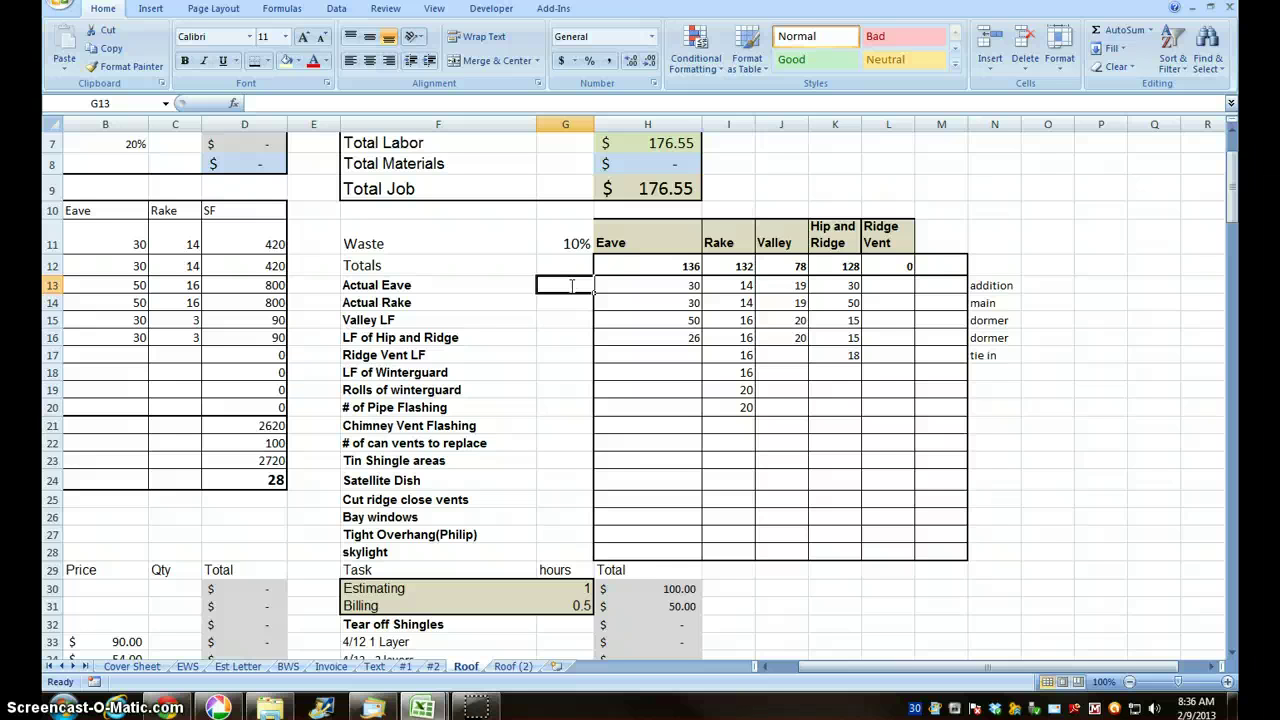
text(=)
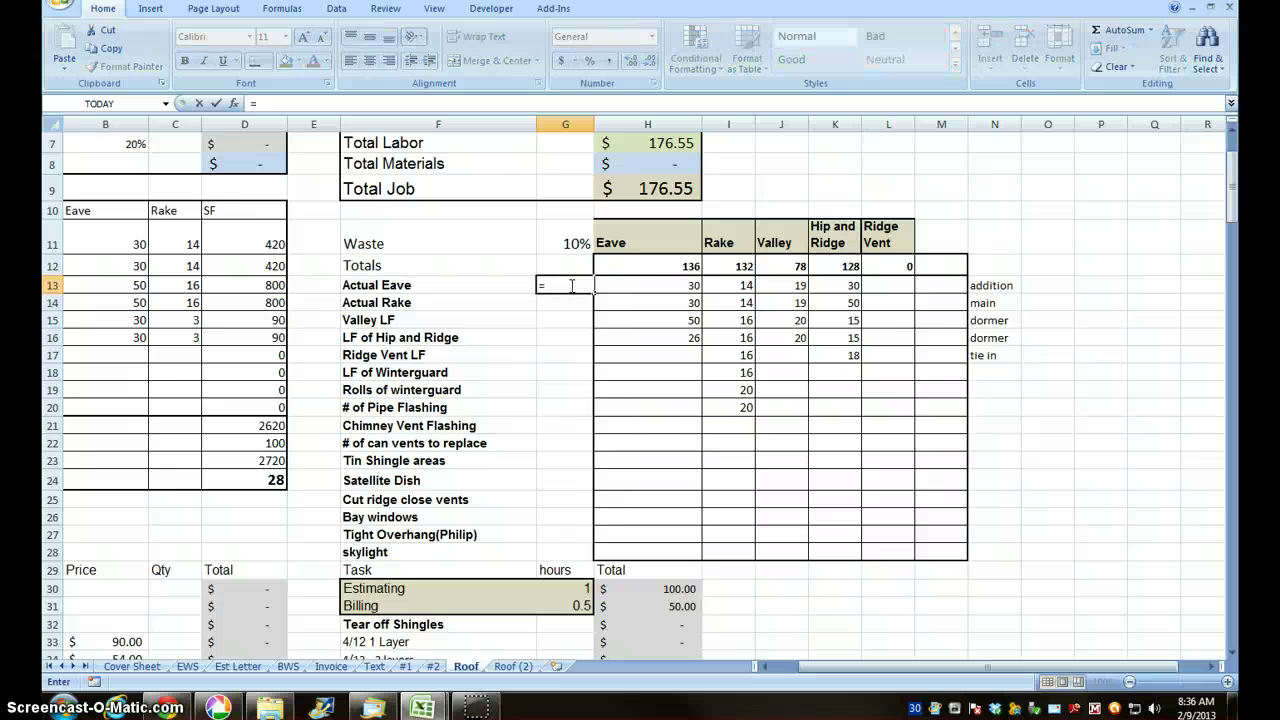
click(678, 270)
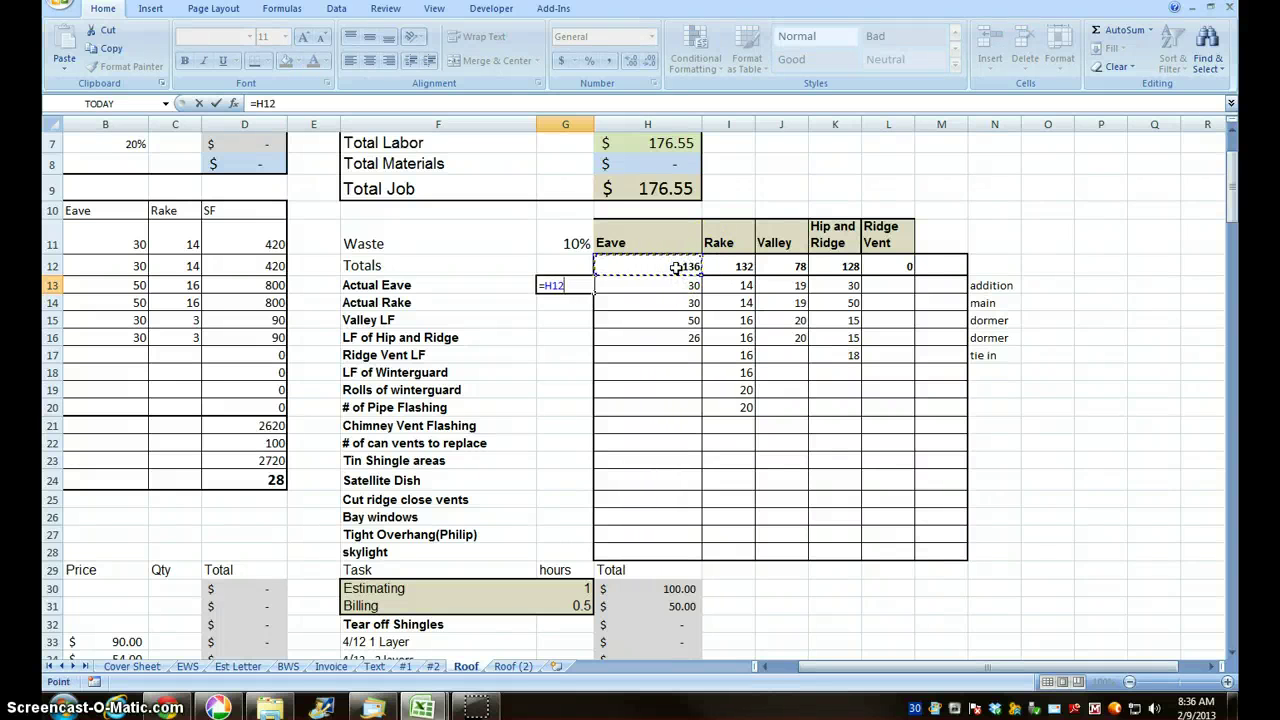
text(*)
click(568, 243)
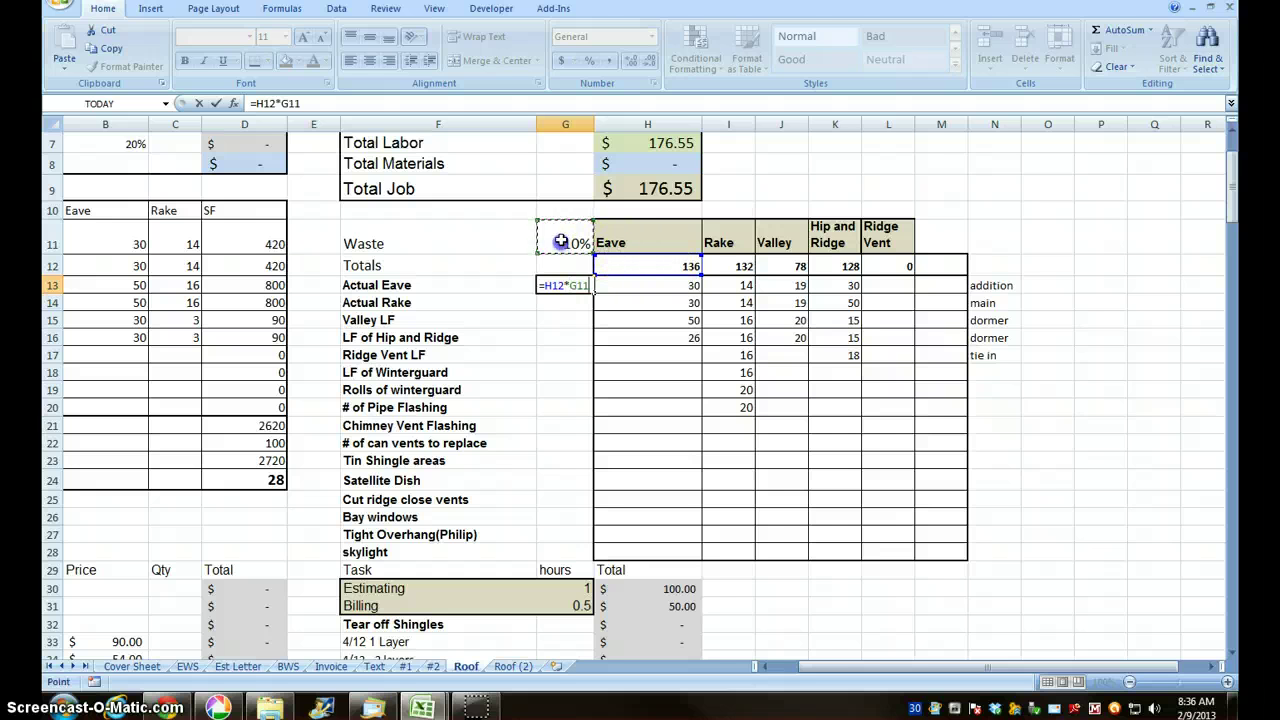
click(321, 101)
text(+)
click(666, 266)
click(651, 264)
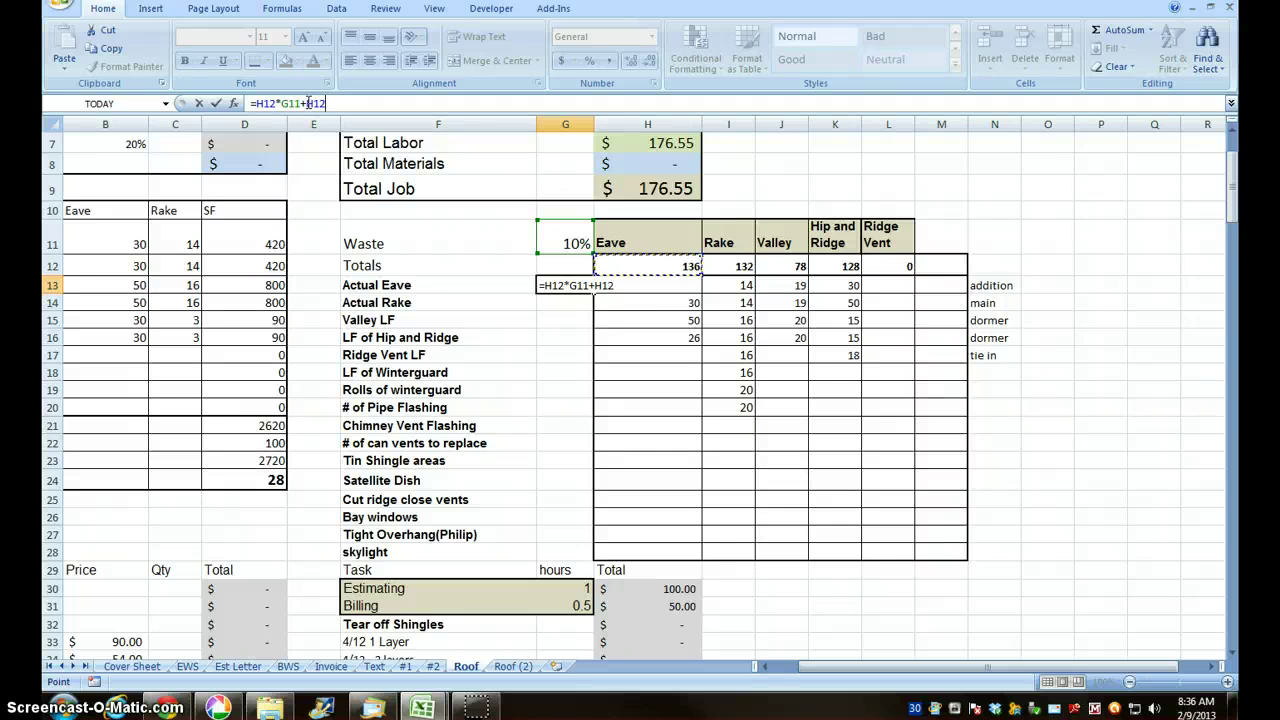
key(Return)
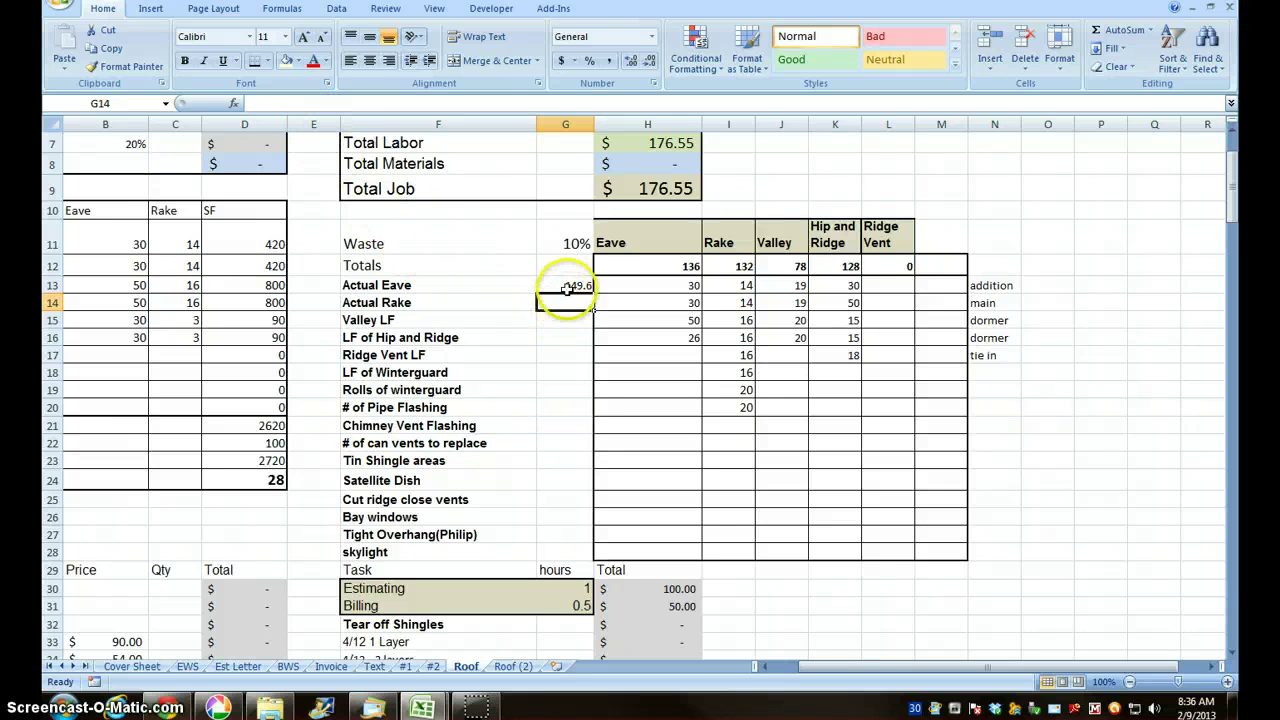
Change waste to 110% and rewrite Actual Eave in G13 as =H12*G11
click(566, 241)
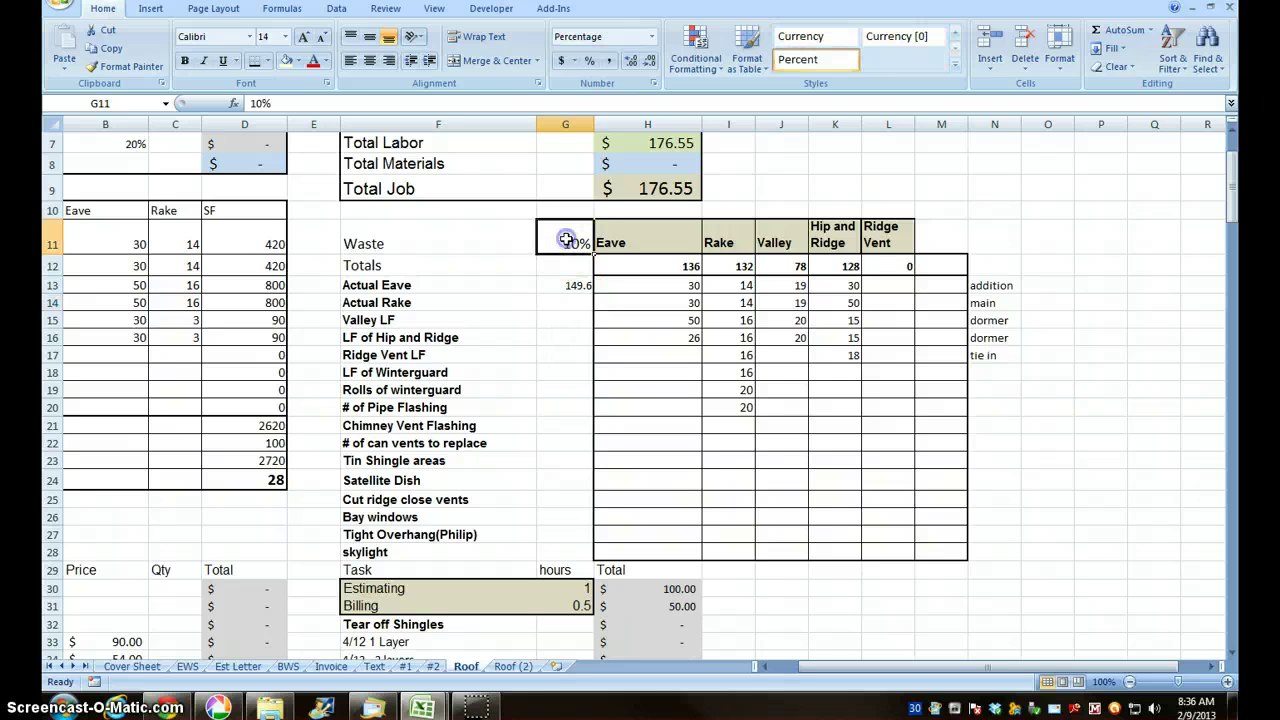
text(1)
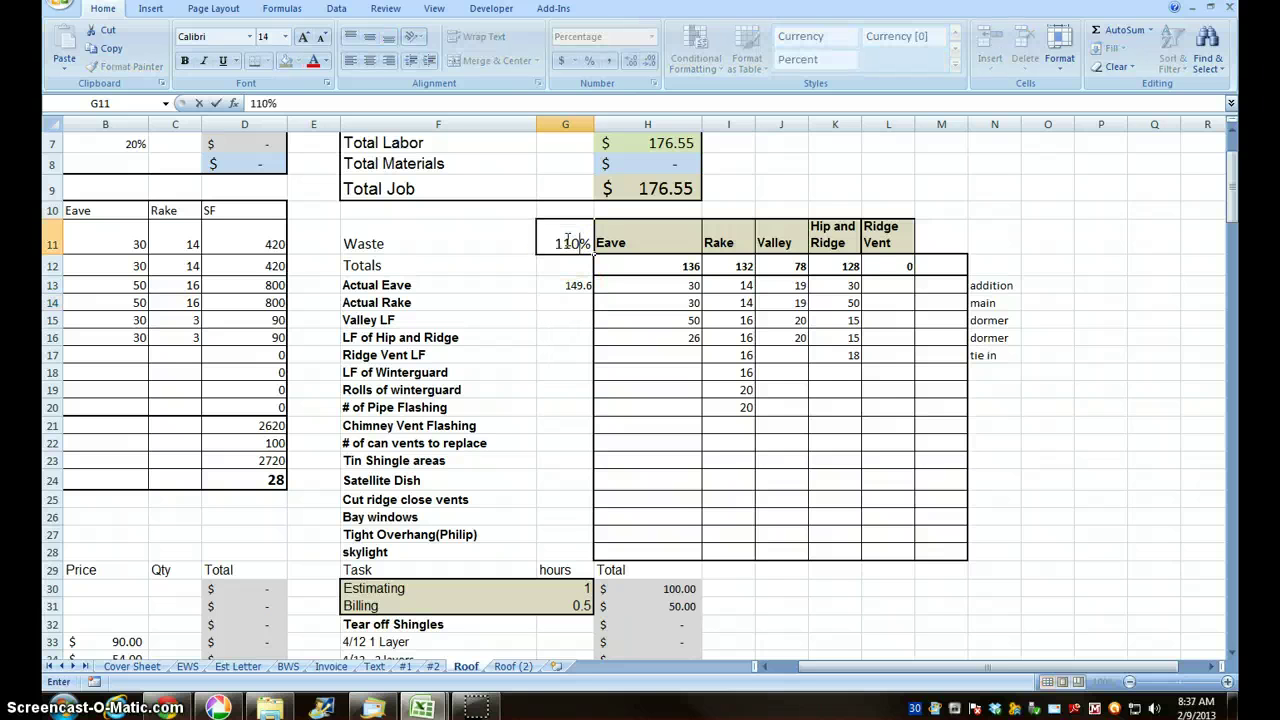
key(Return)
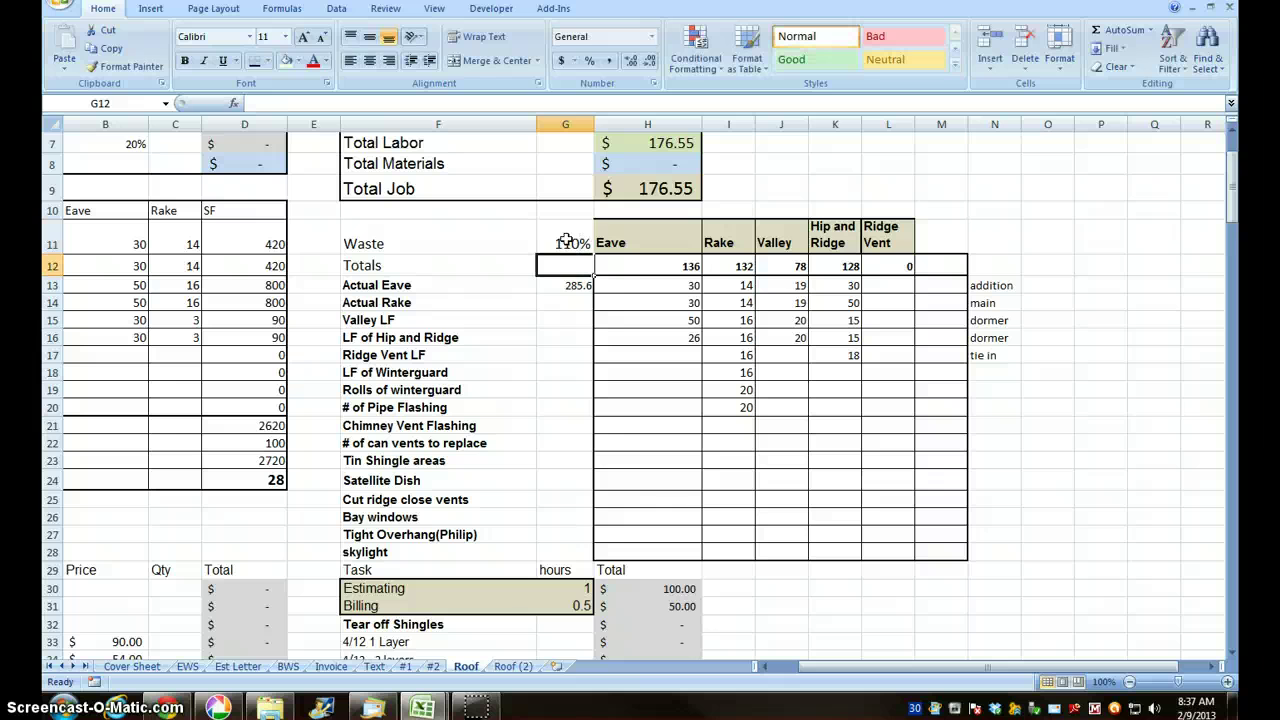
click(569, 285)
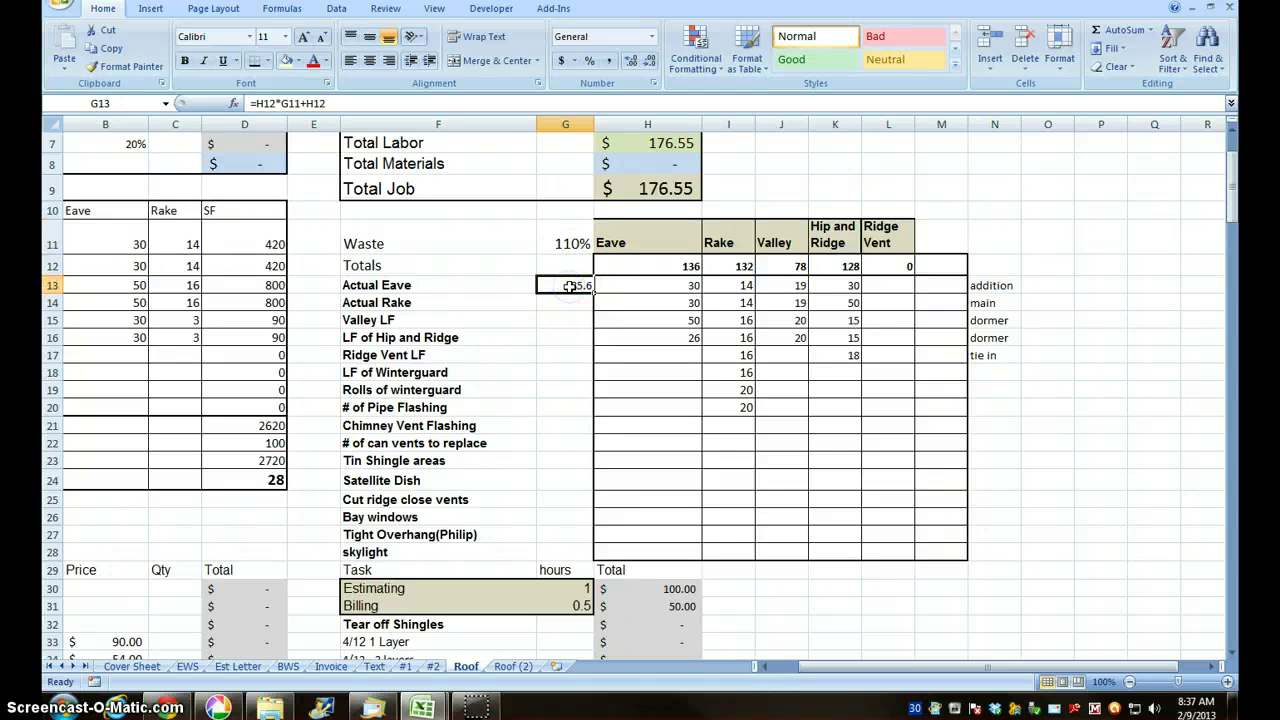
text(=)
click(667, 265)
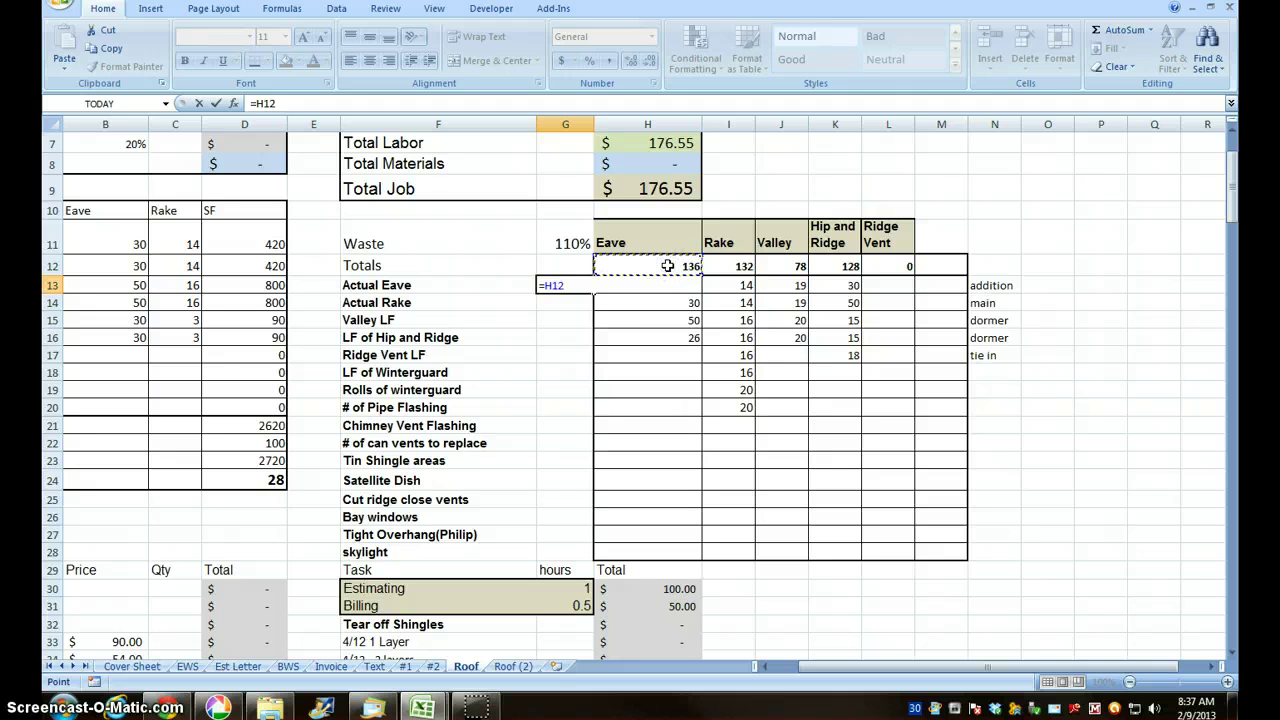
text(*)
click(576, 244)
key(Return)
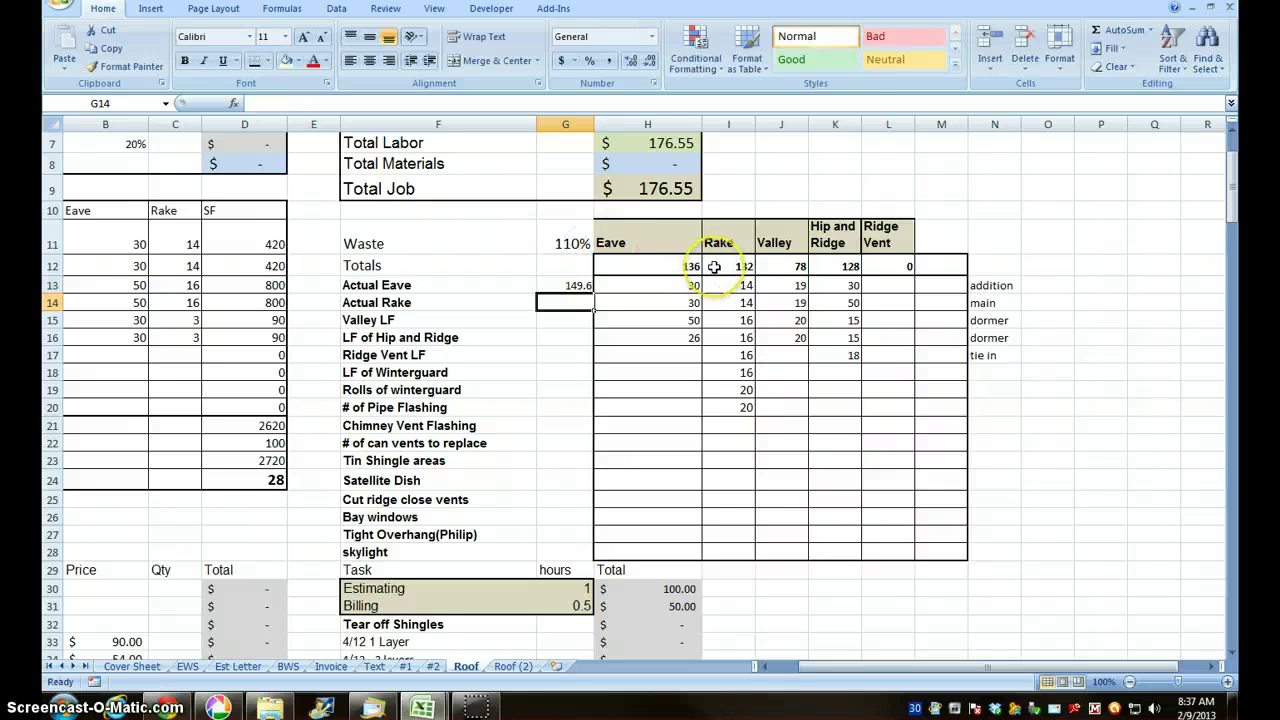
Enter =I12*G11, =J12*G11 and =K12*G11 for Actual Rake, Valley LF and Hip and Ridge
text(=)
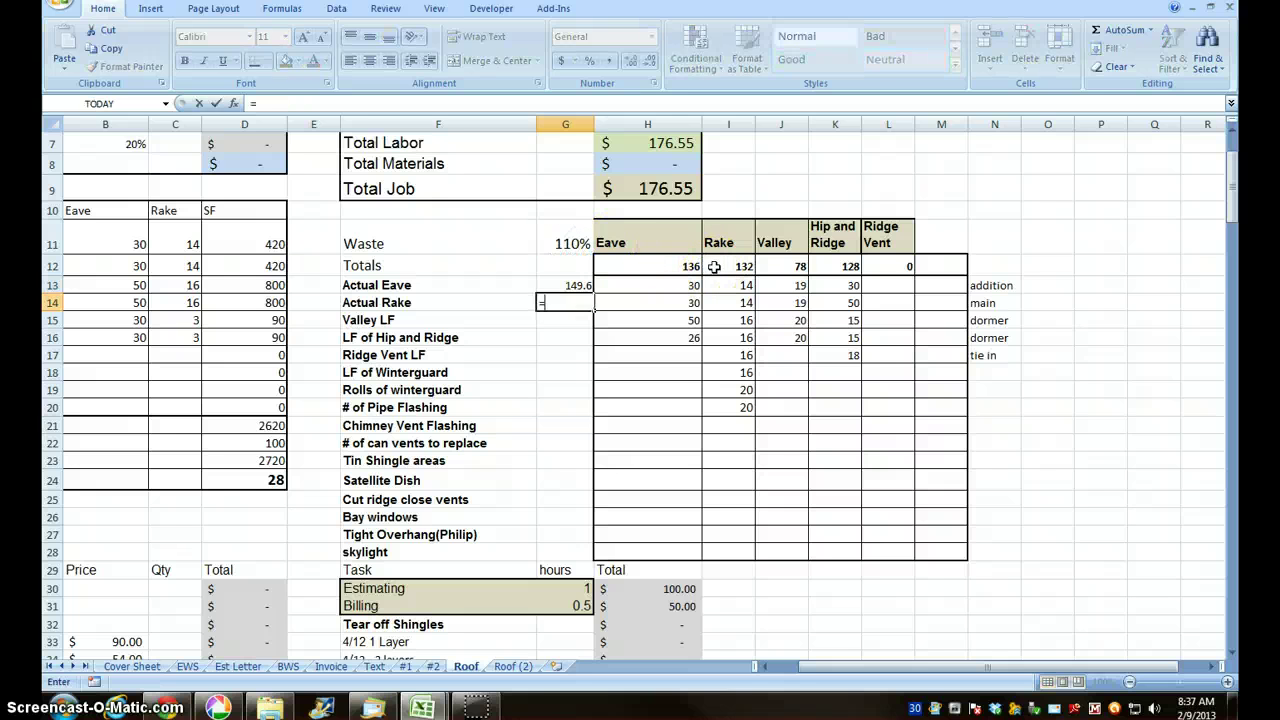
click(716, 266)
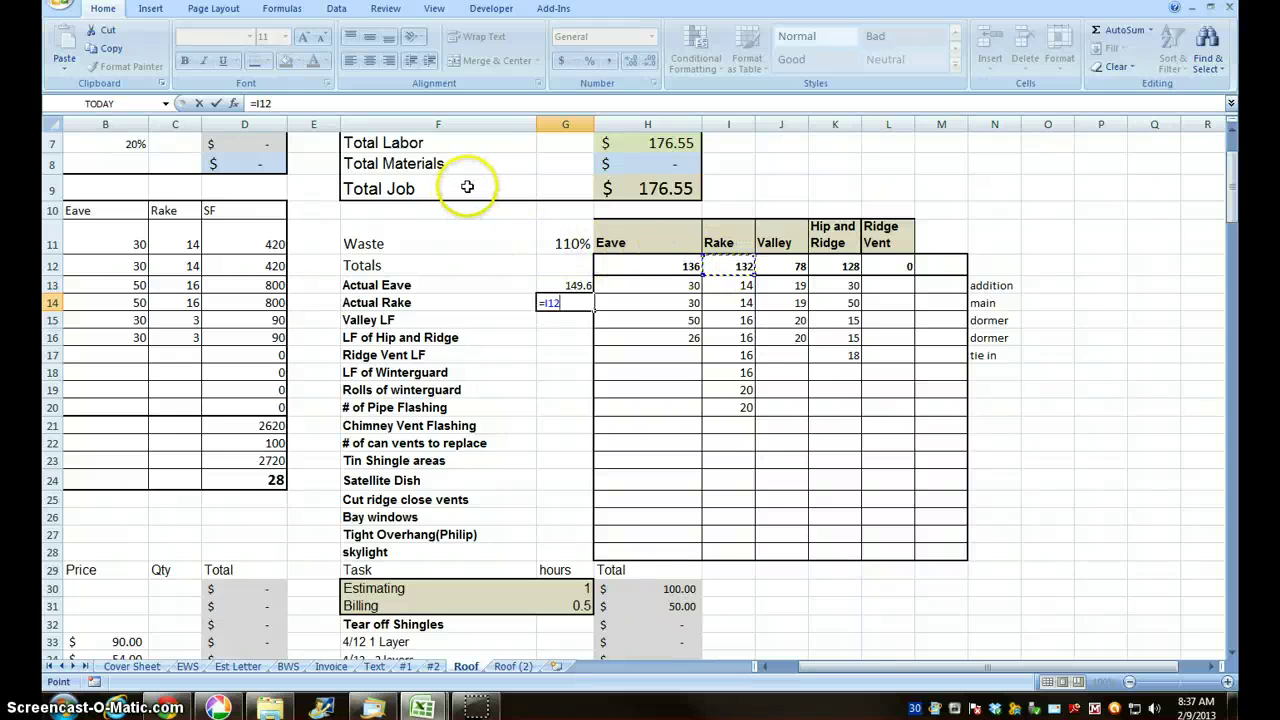
text(*)
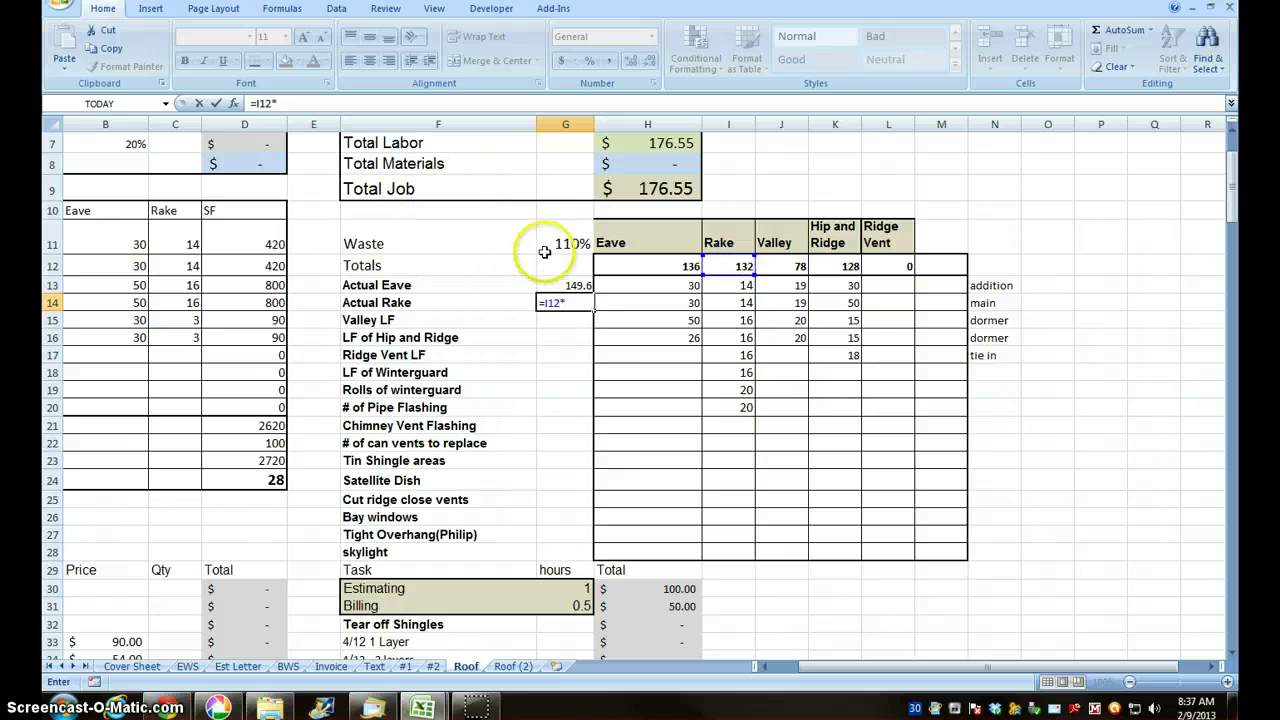
click(543, 244)
key(Return)
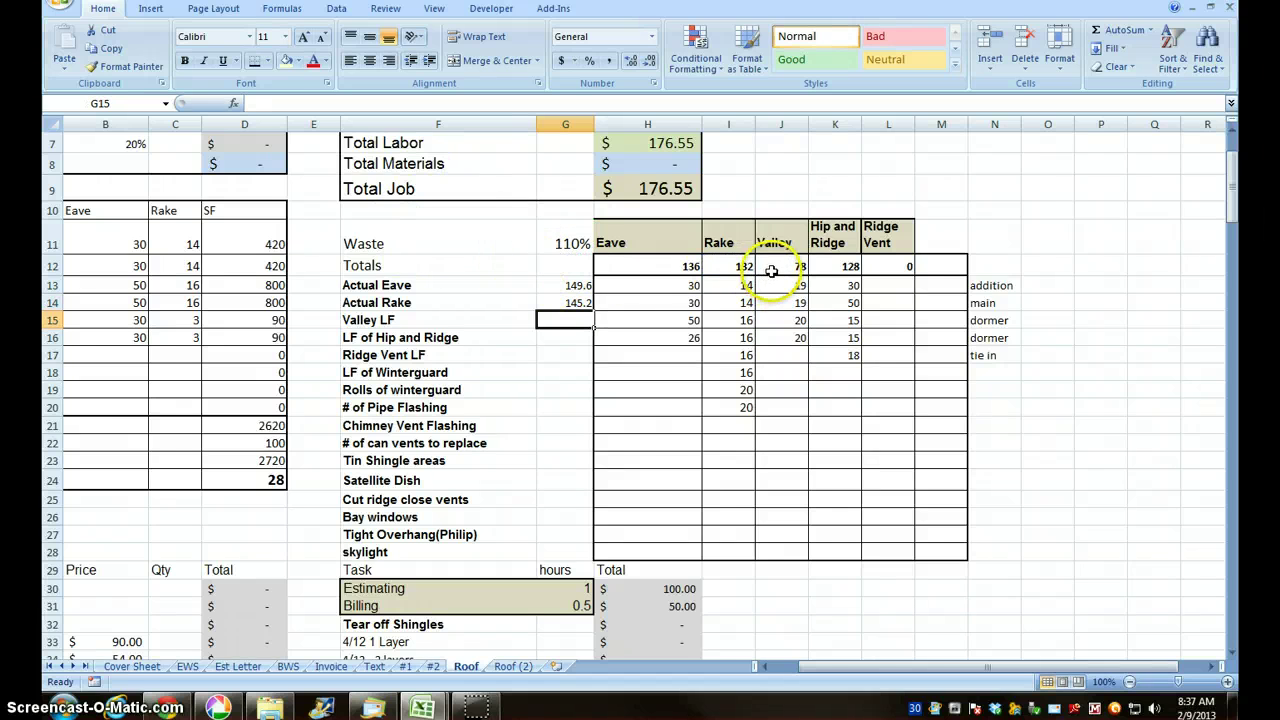
text(=)
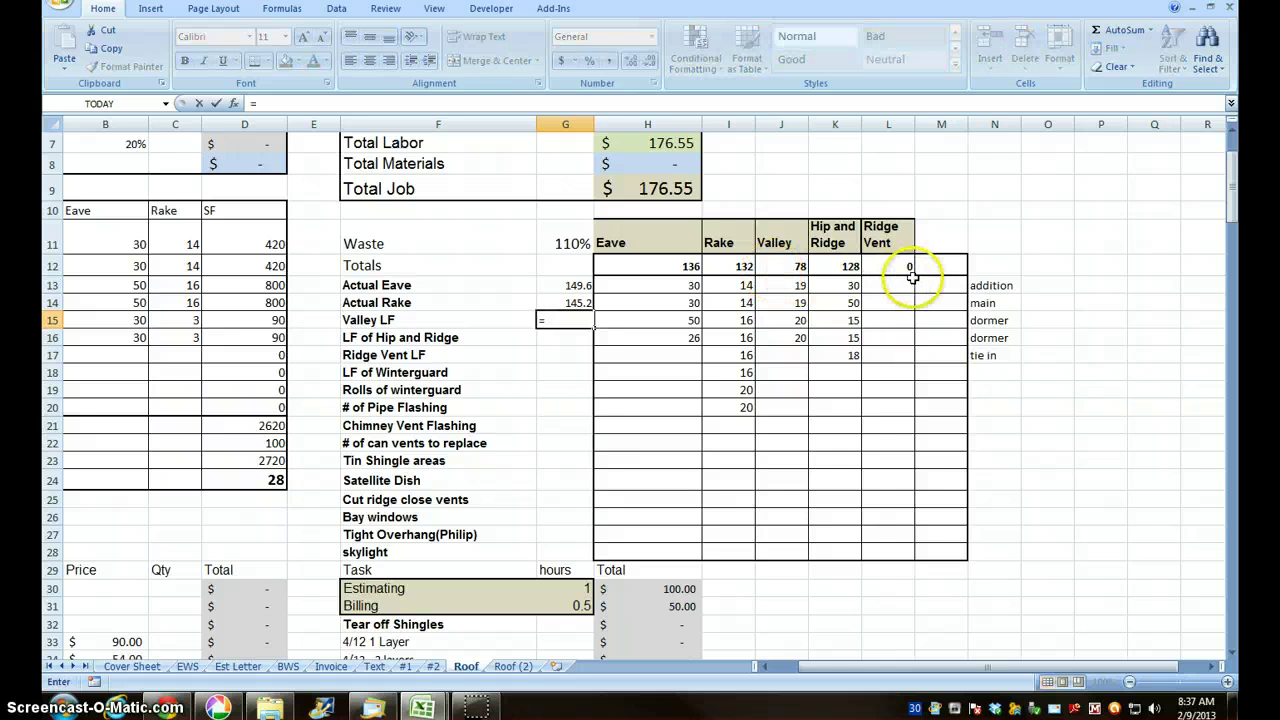
click(791, 267)
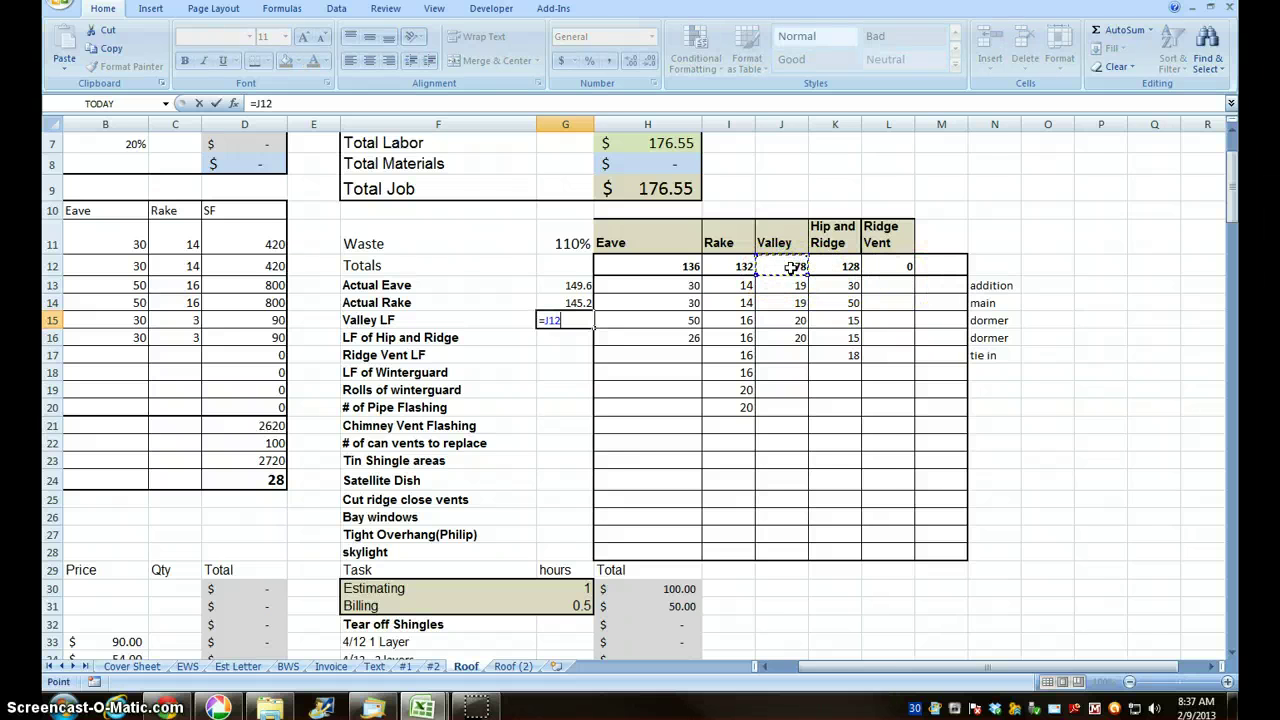
text(*)
click(583, 238)
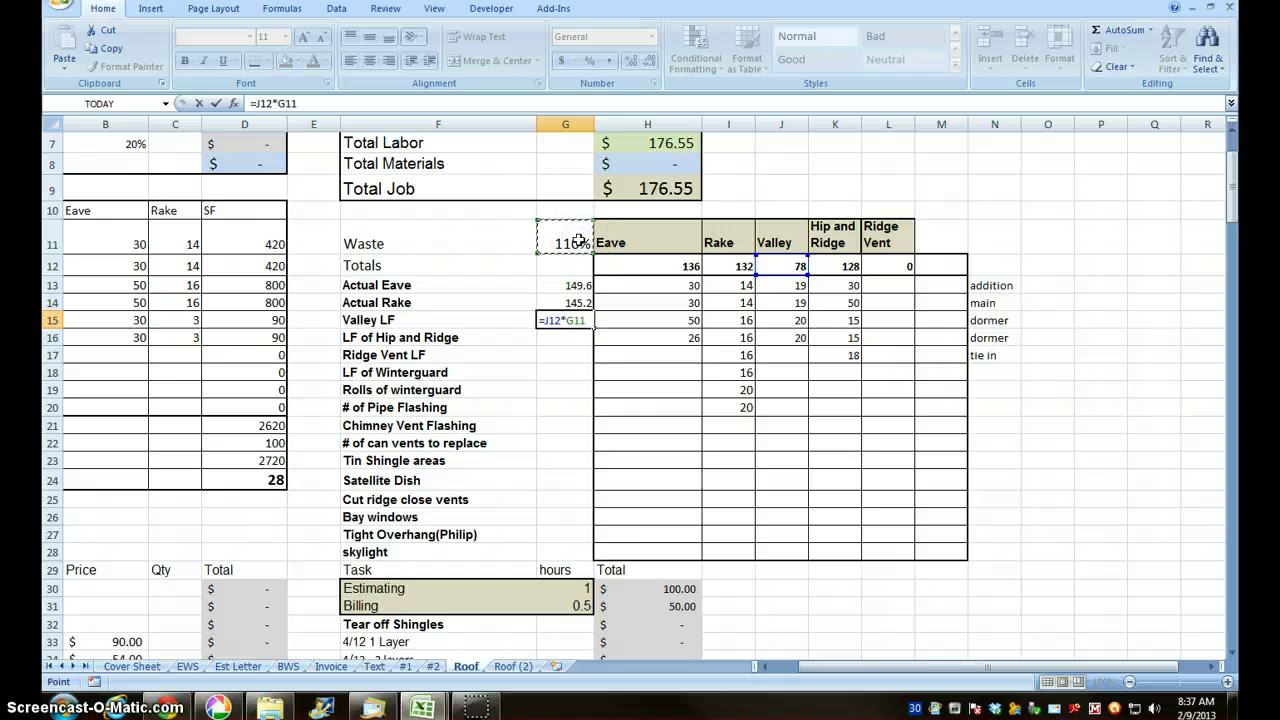
key(Return)
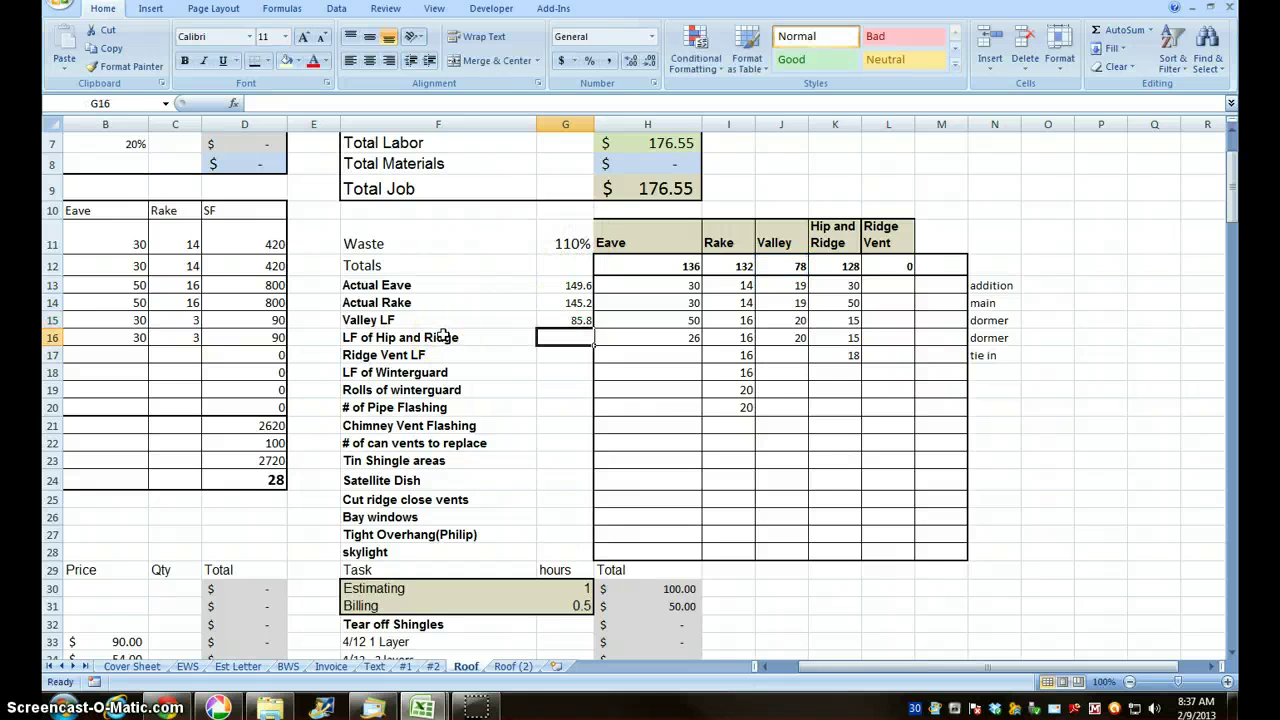
text(=)
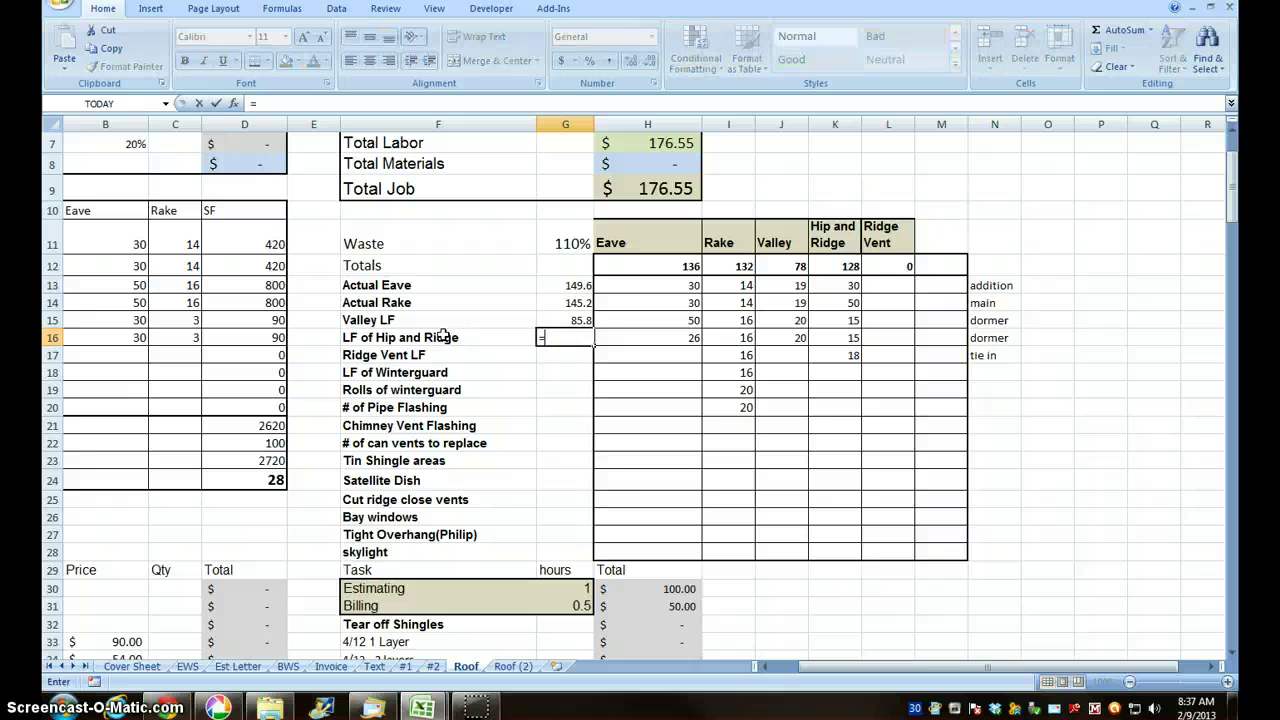
click(845, 265)
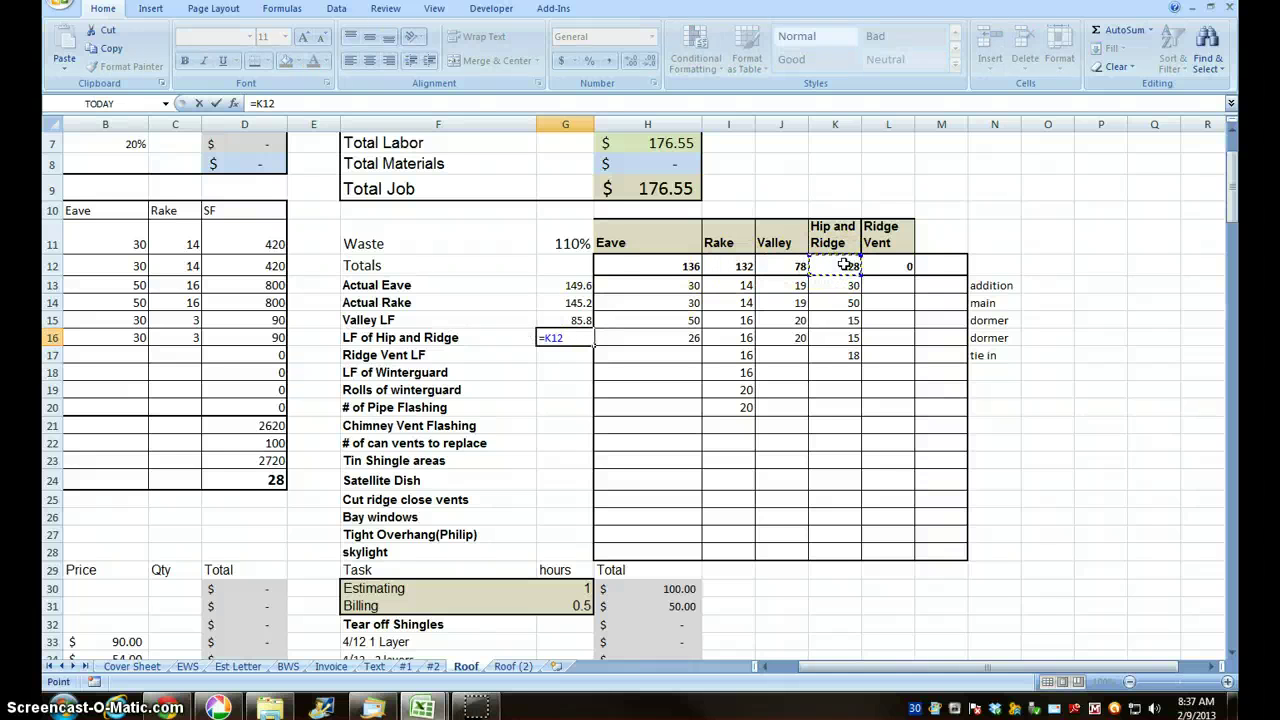
text(*)
click(570, 241)
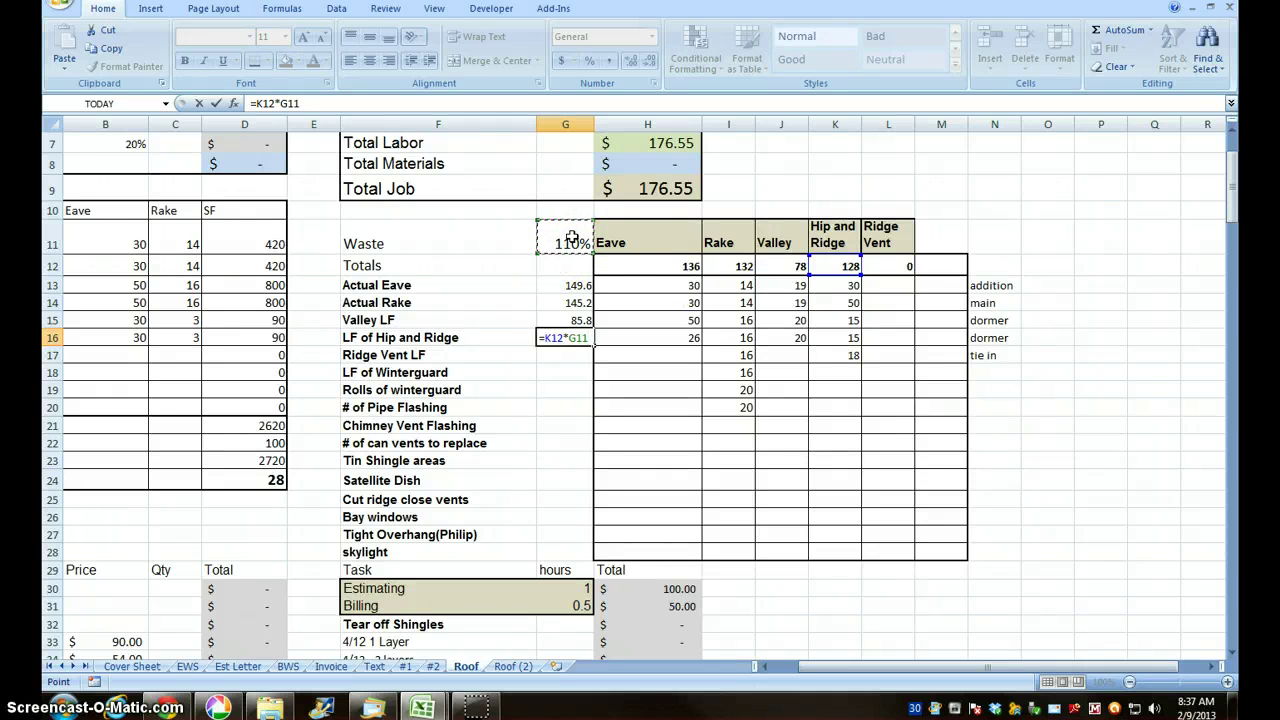
key(Return)
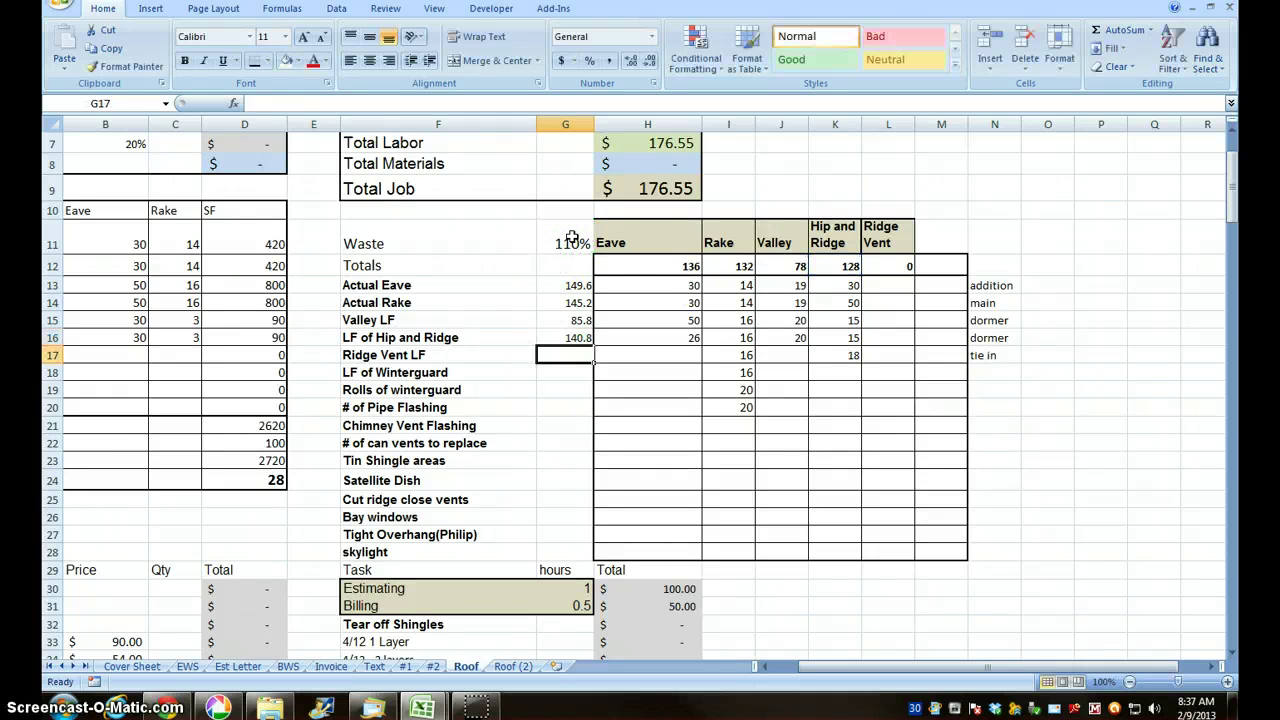
Enter Ridge Vent lengths 20 in L13 and 40 in L14
click(888, 288)
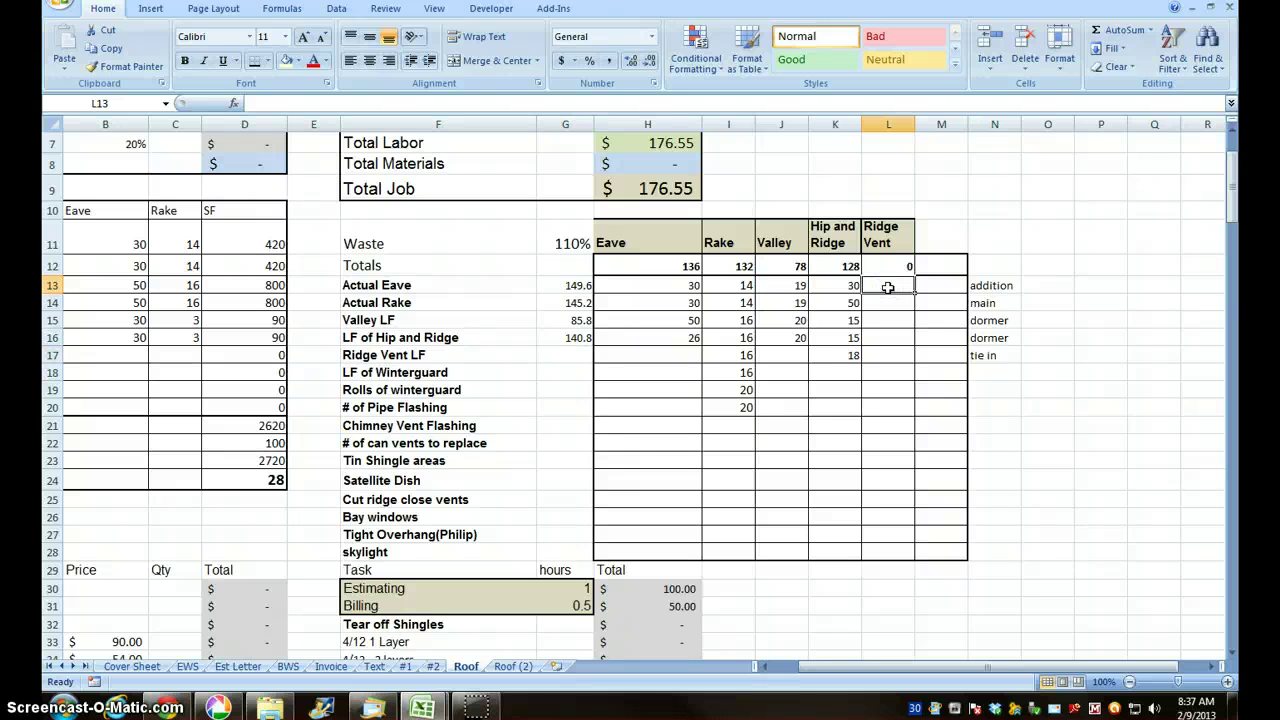
text(20)
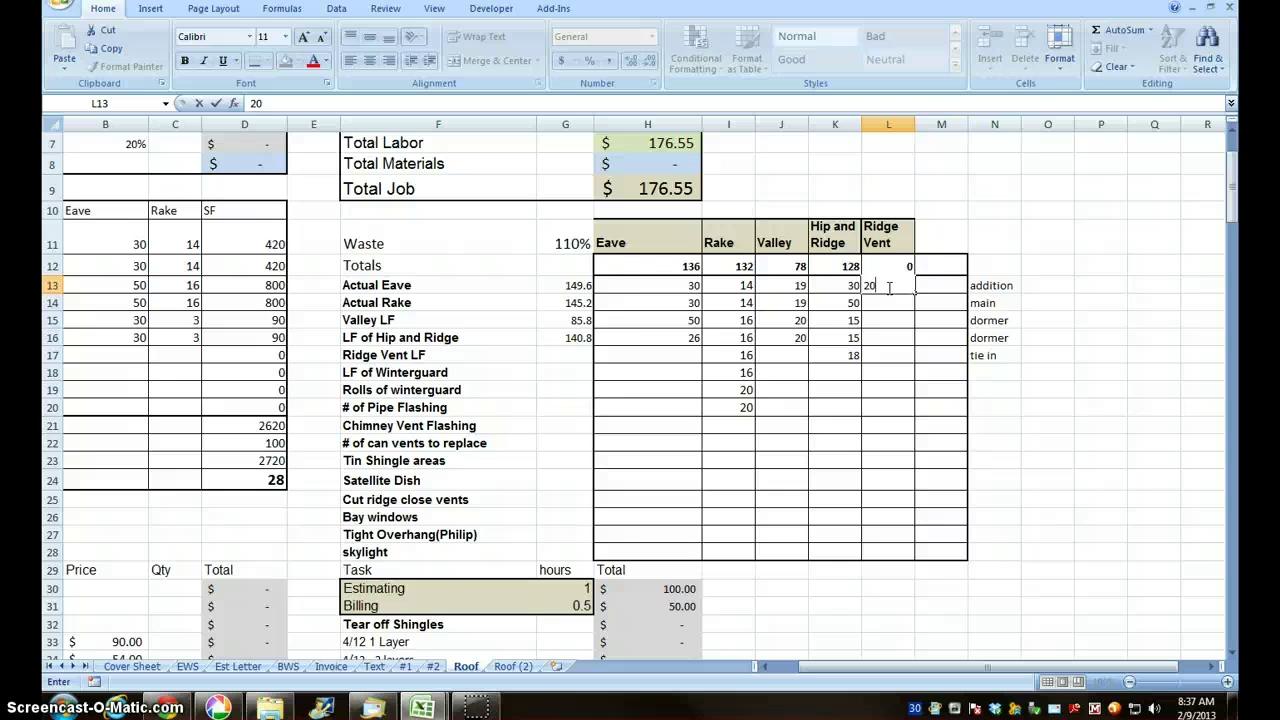
key(Return)
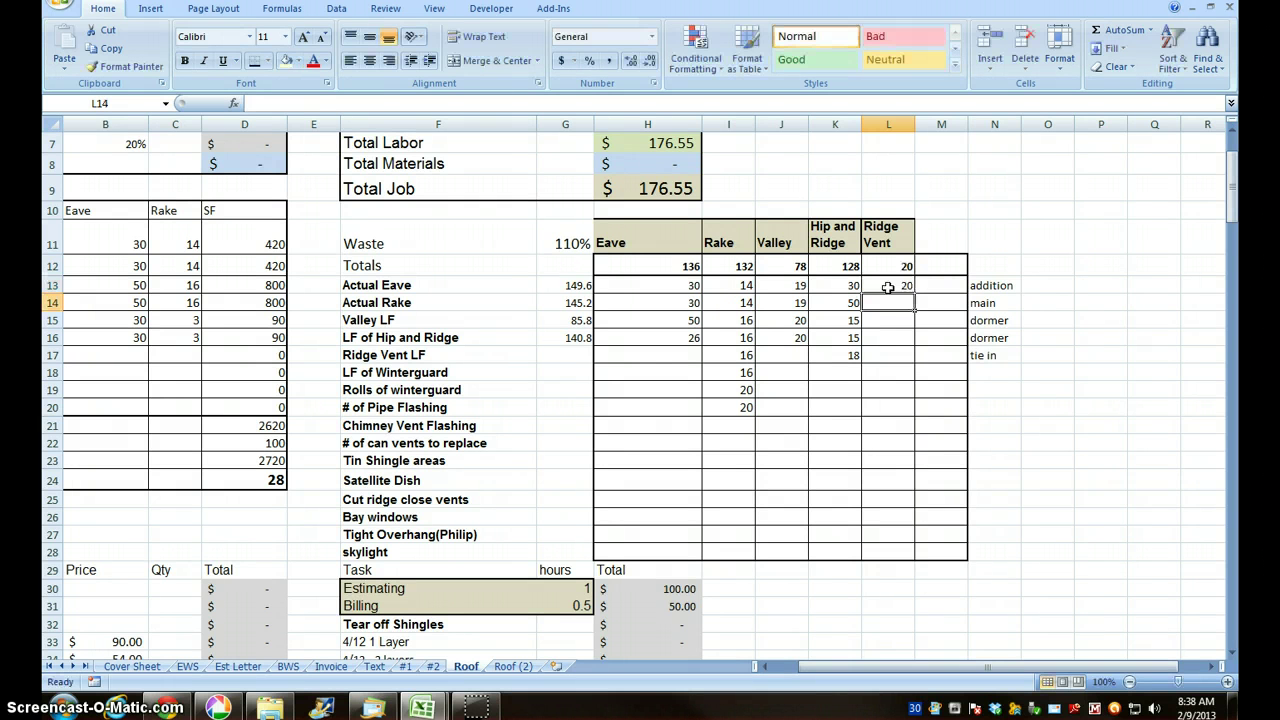
text(40)
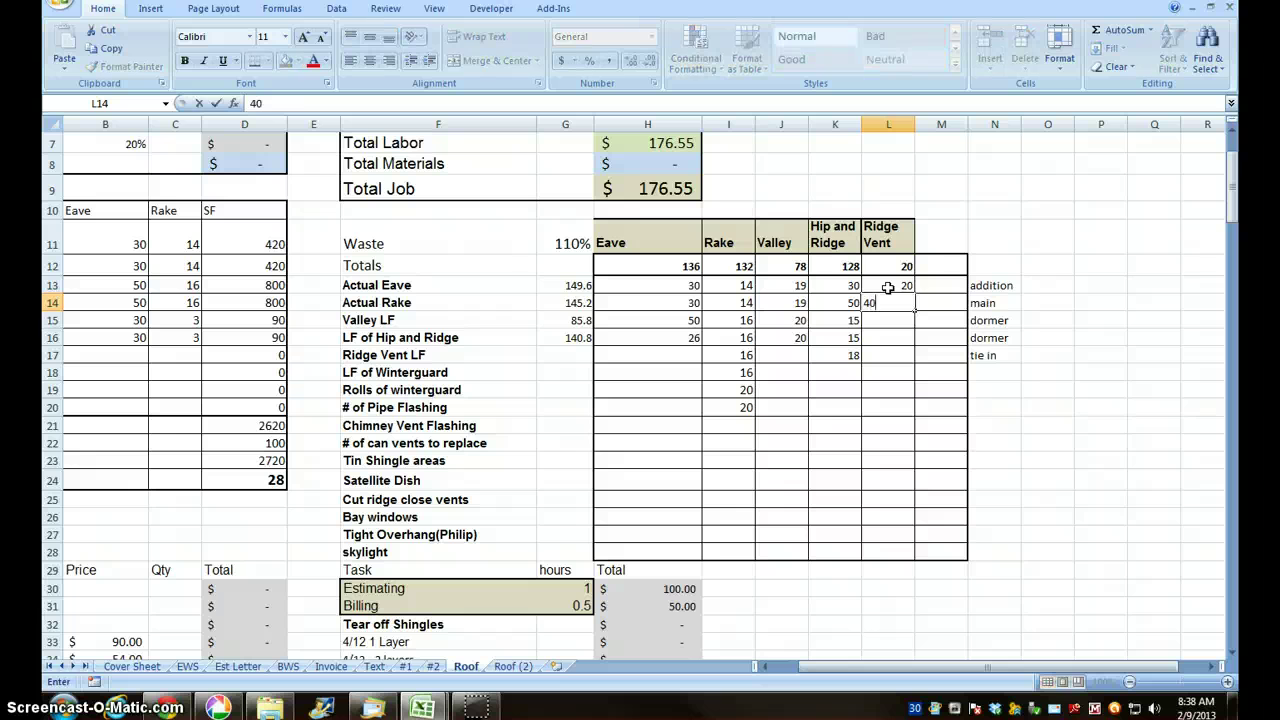
key(Return)
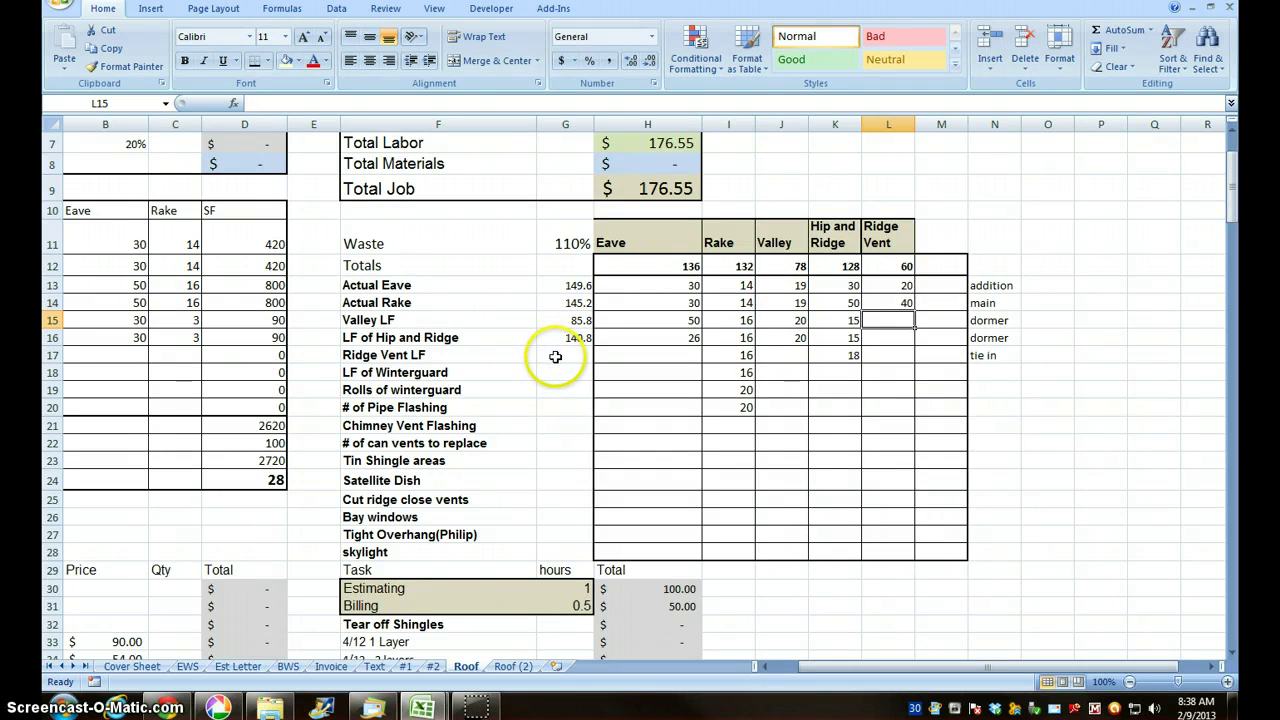
Enter =L12*G11 in G17 for Ridge Vent LF, showing 66
click(557, 354)
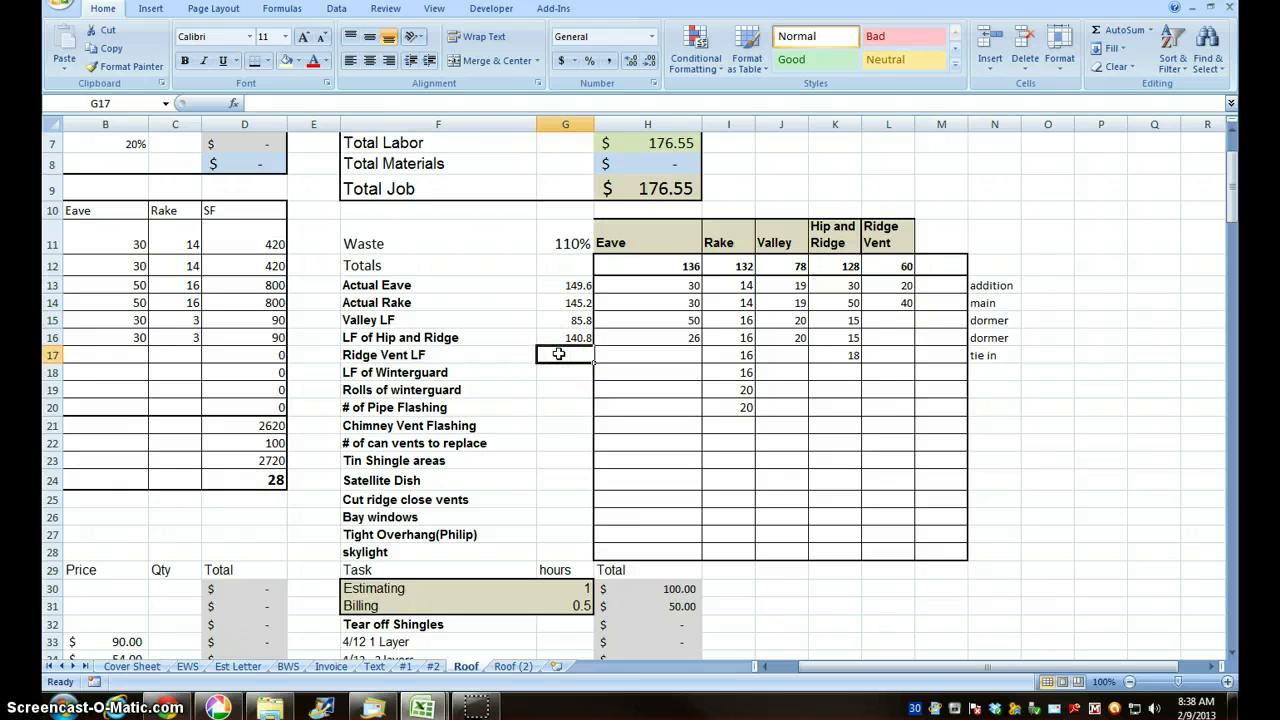
text(=)
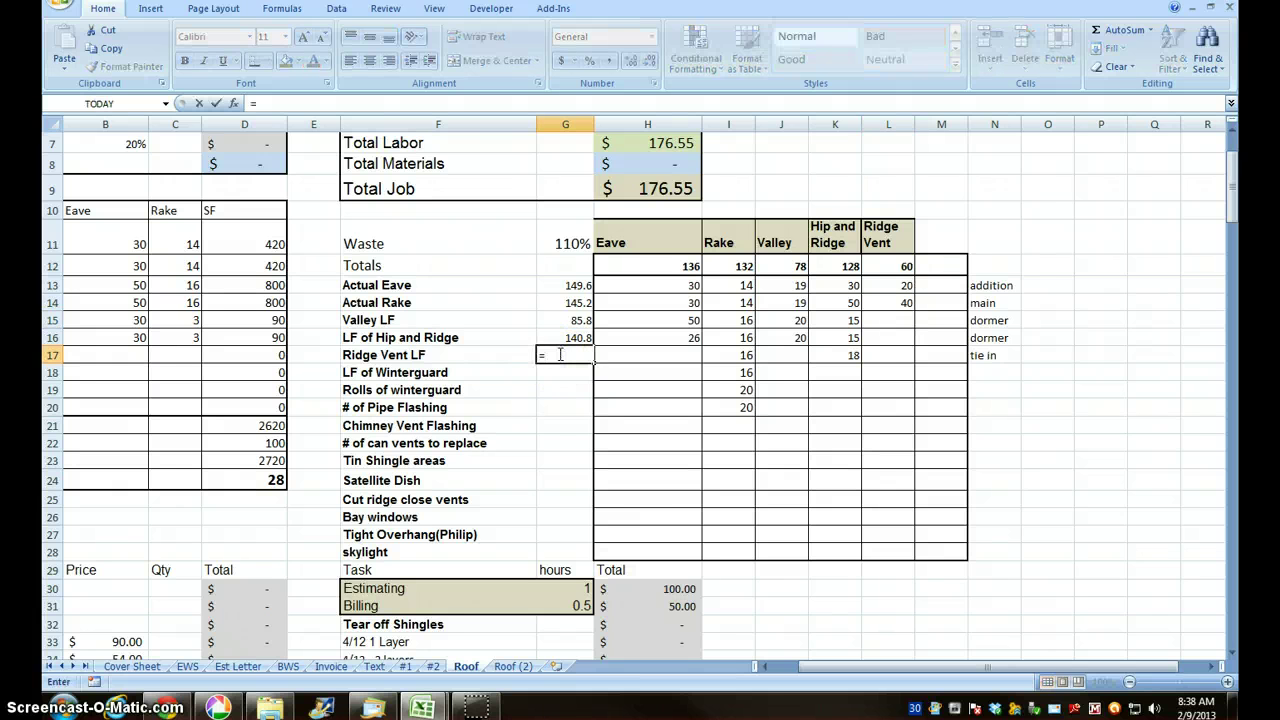
click(900, 266)
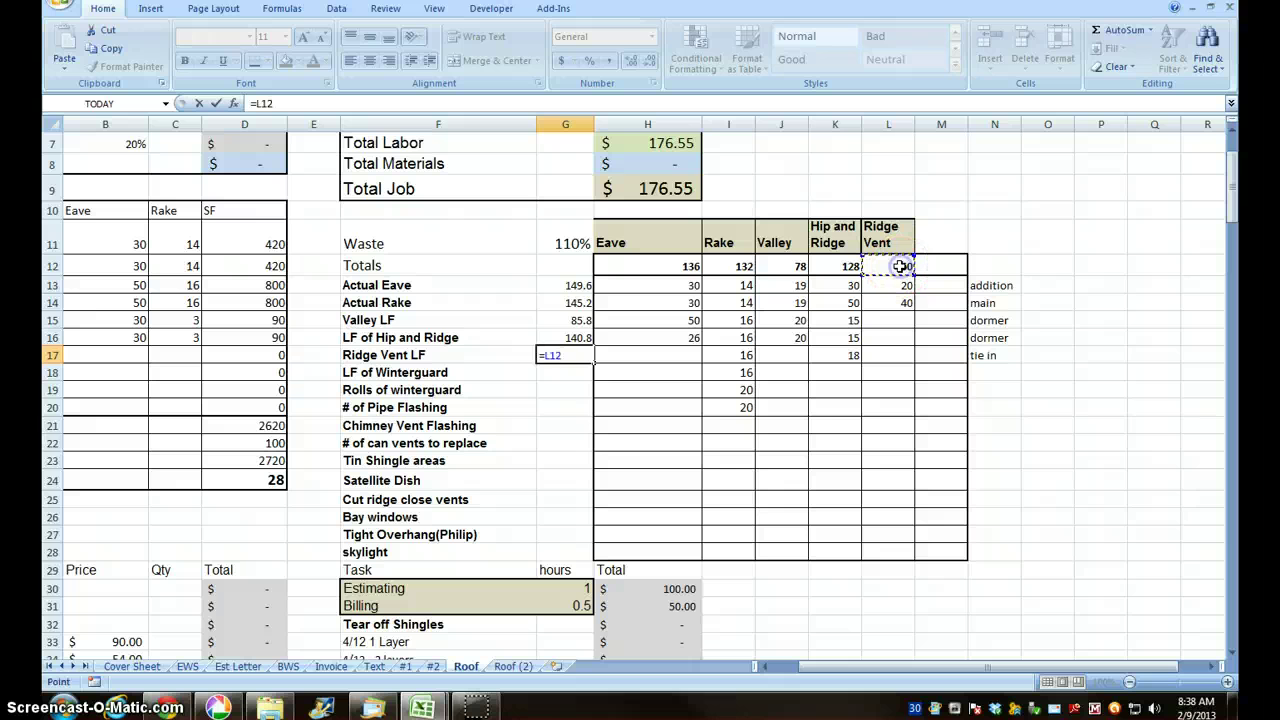
text(*)
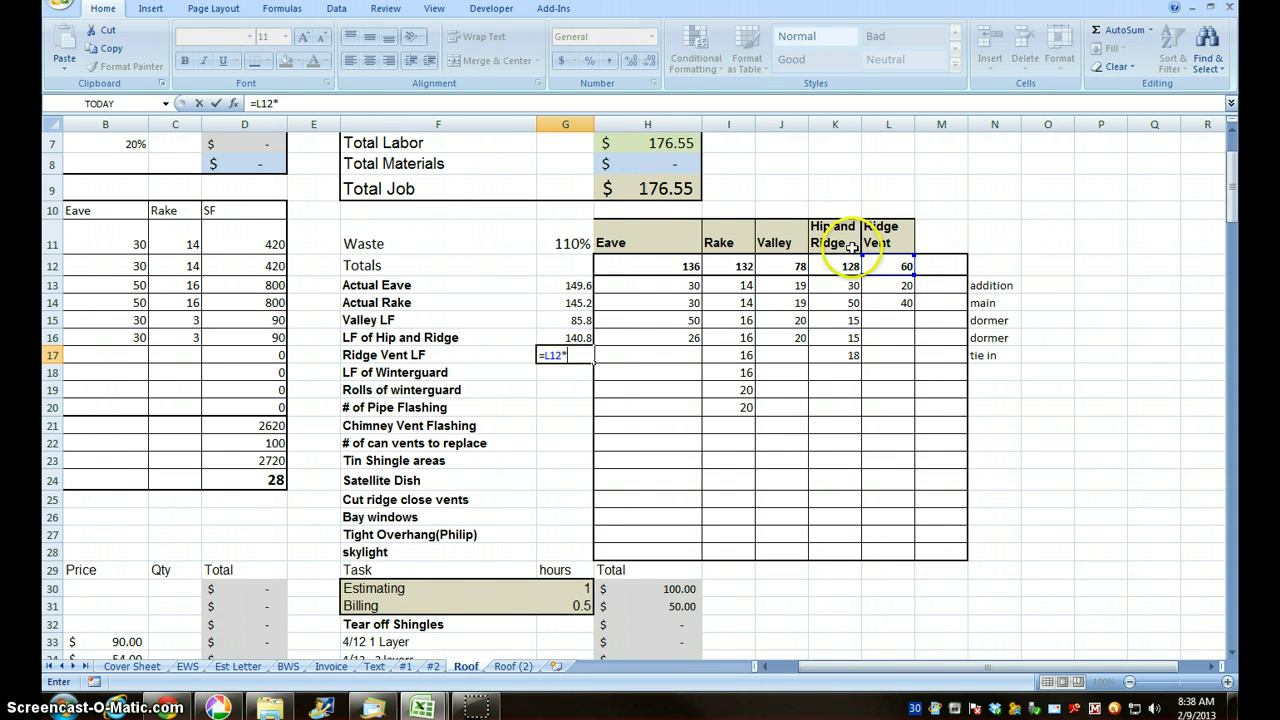
click(571, 245)
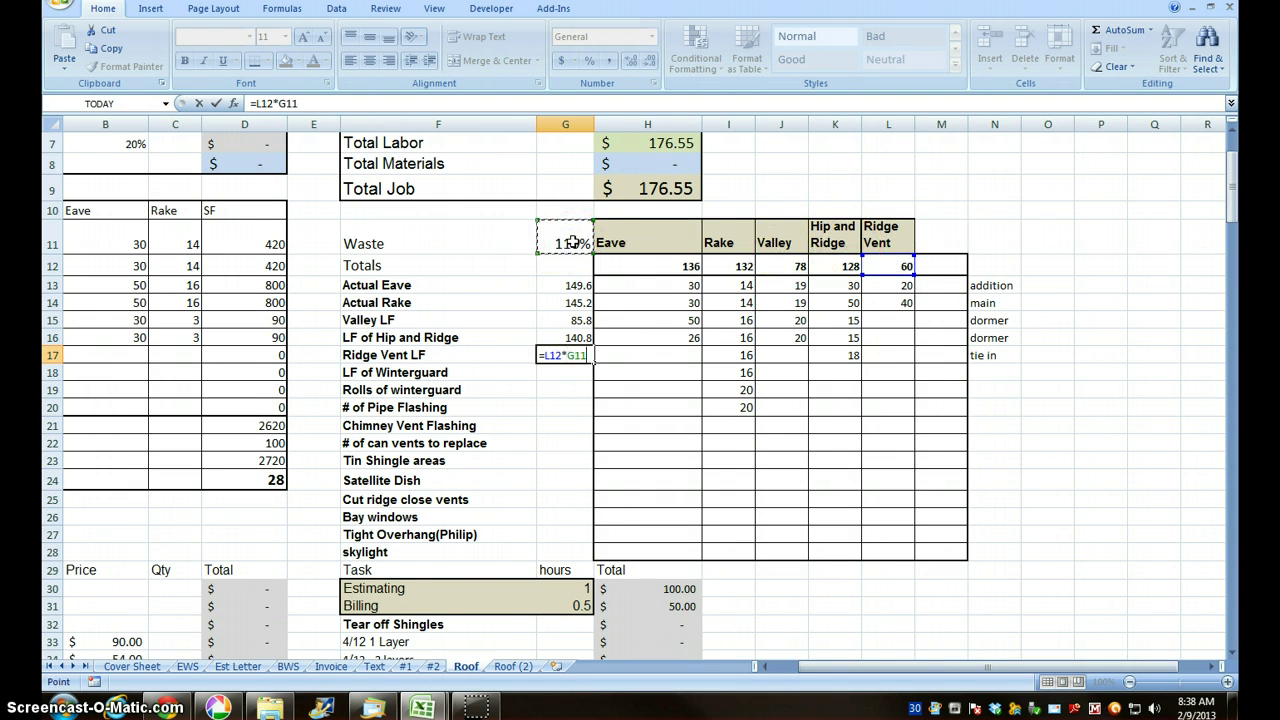
key(Return)
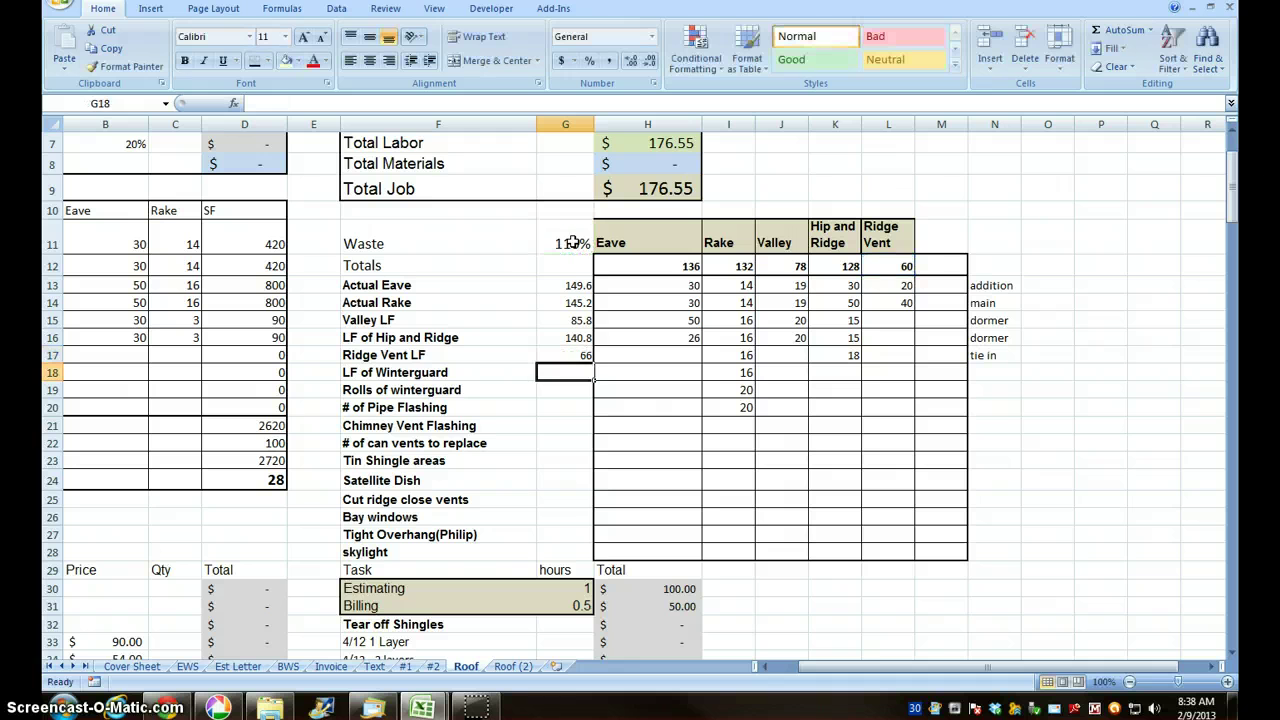
Change the Actual Eave formula to =ROUNDUP(H12*G11,0) so G13 shows 150
click(570, 287)
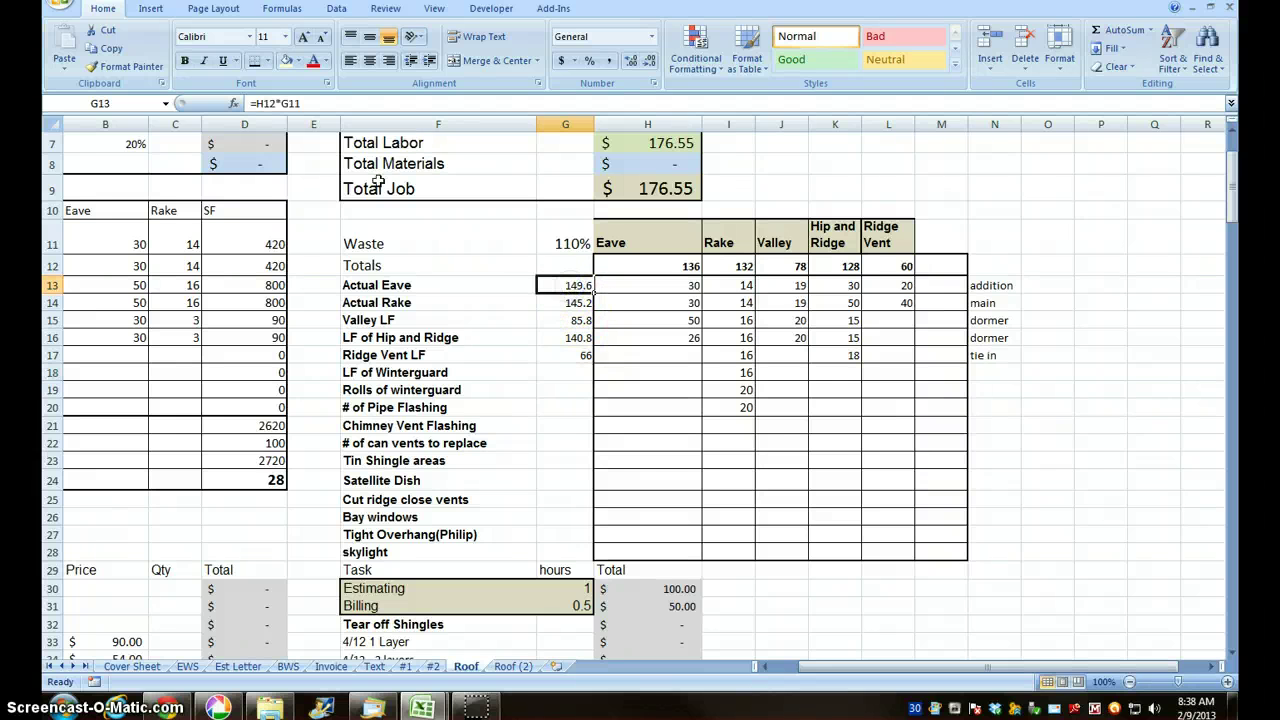
click(268, 103)
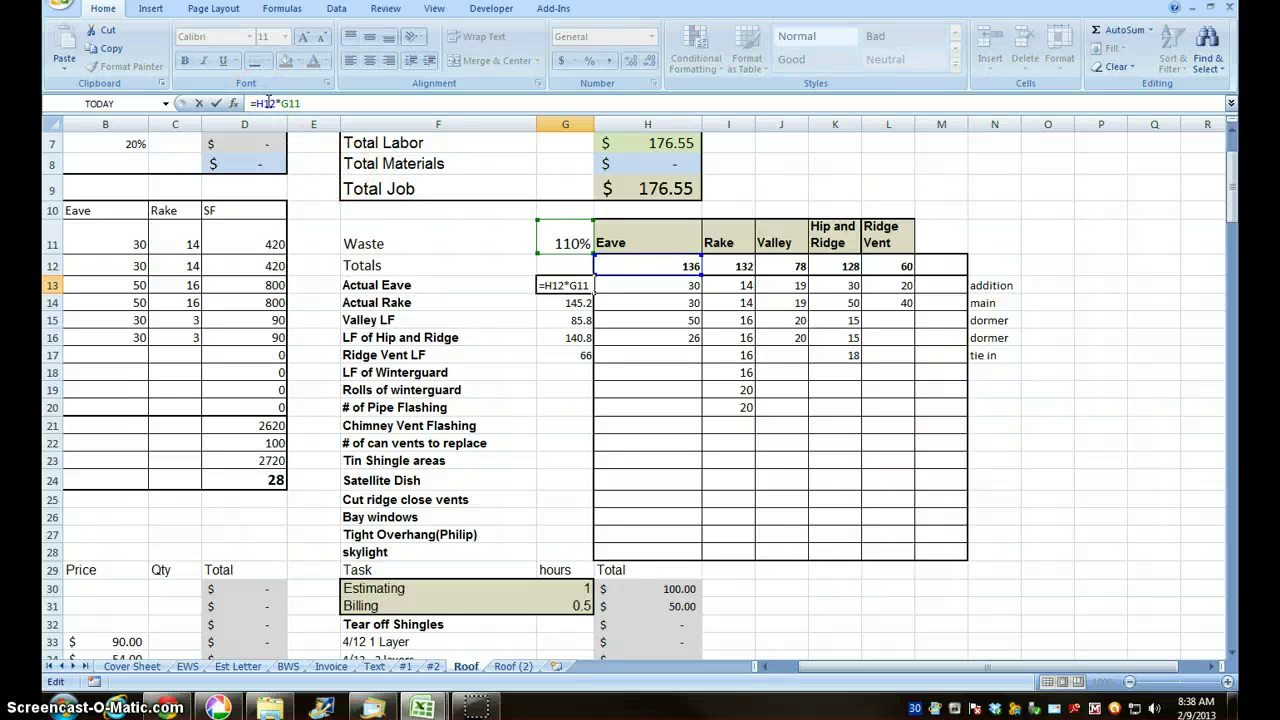
text(roun)
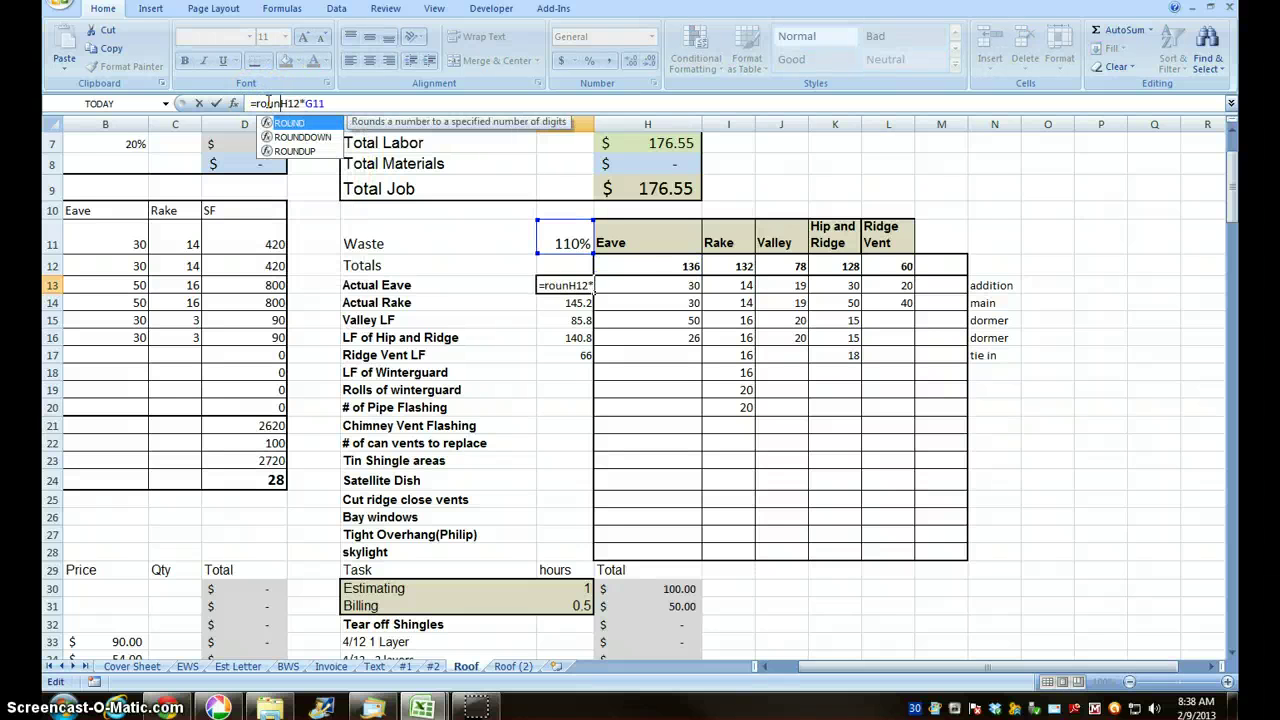
text(d)
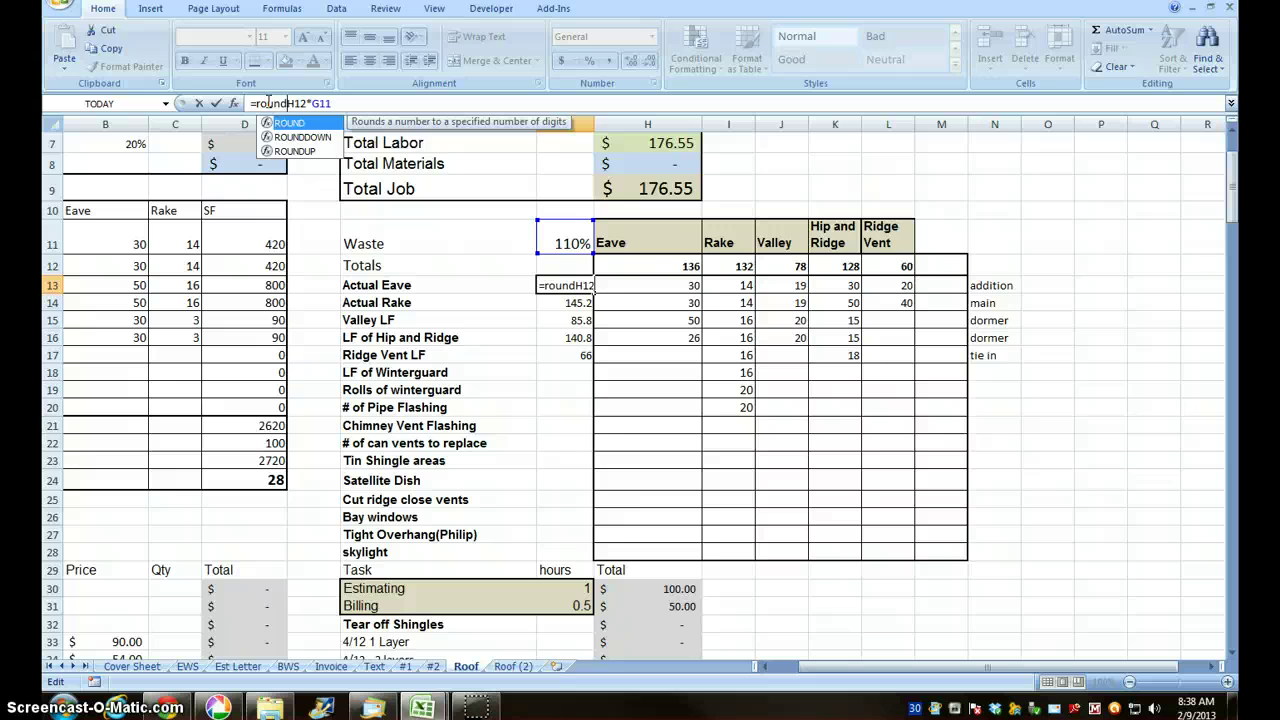
text(u)
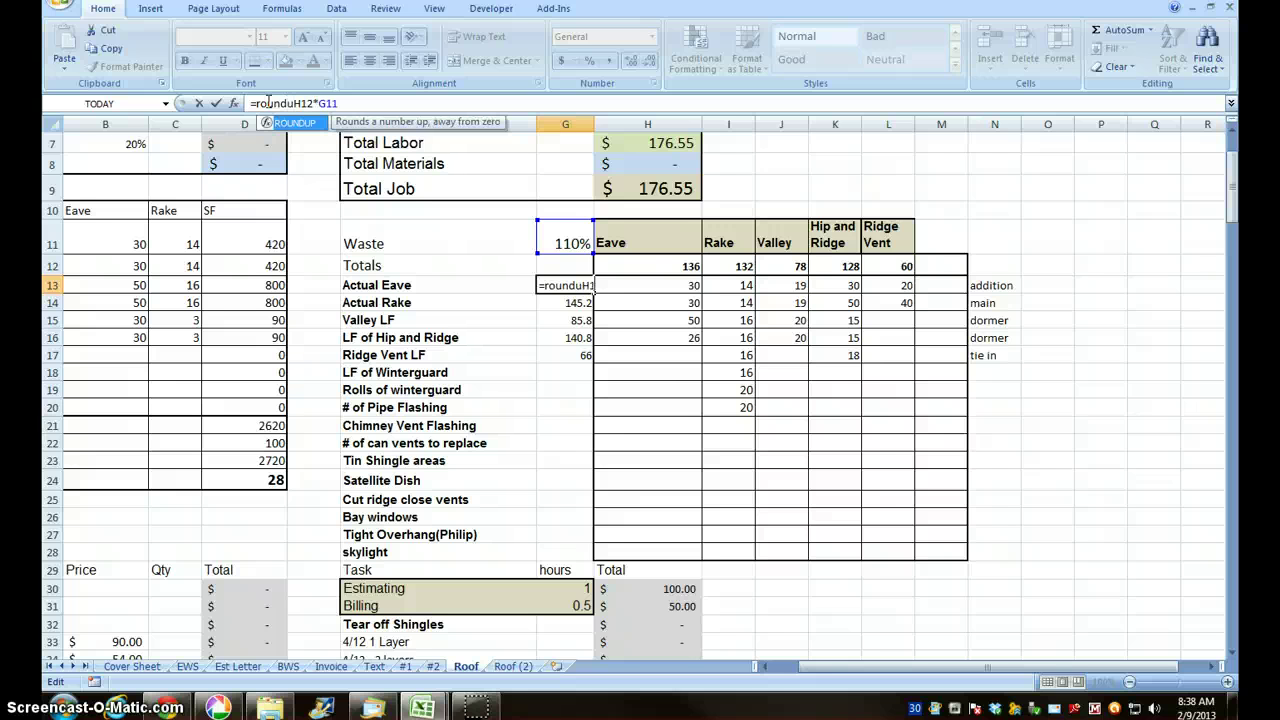
key(Tab)
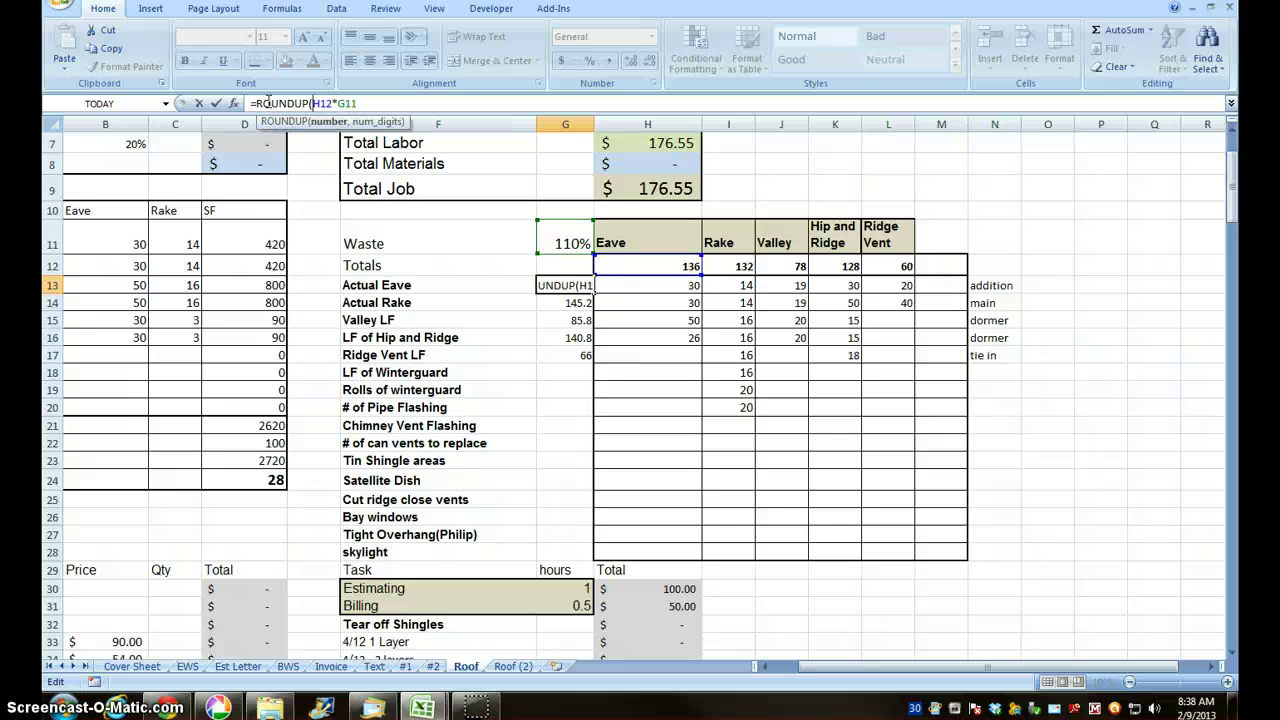
click(275, 104)
click(311, 104)
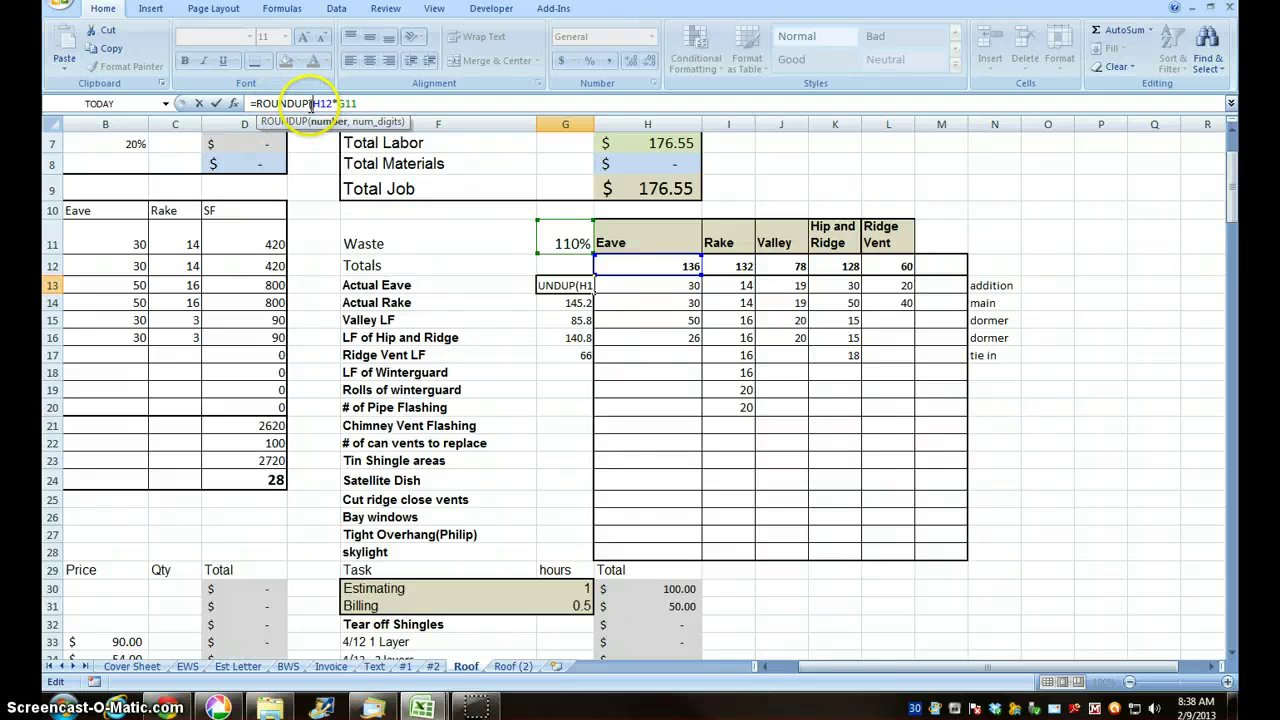
click(340, 131)
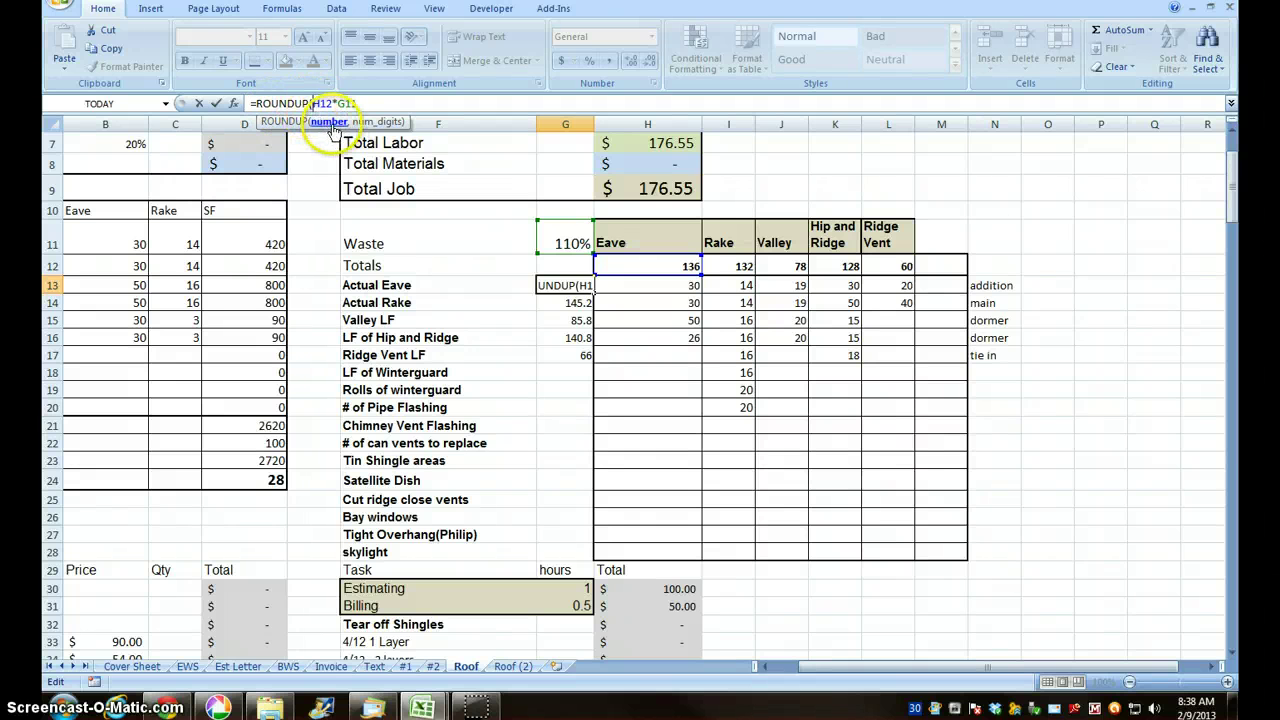
click(363, 103)
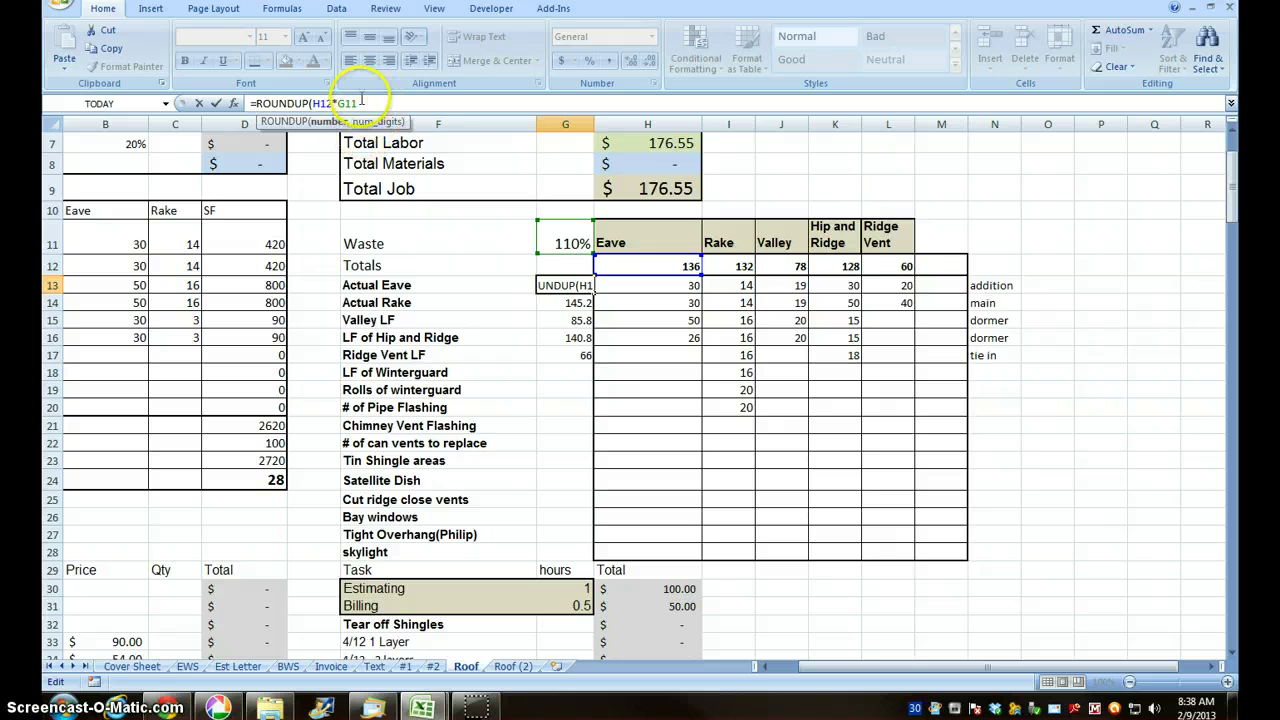
click(357, 103)
text(,0)
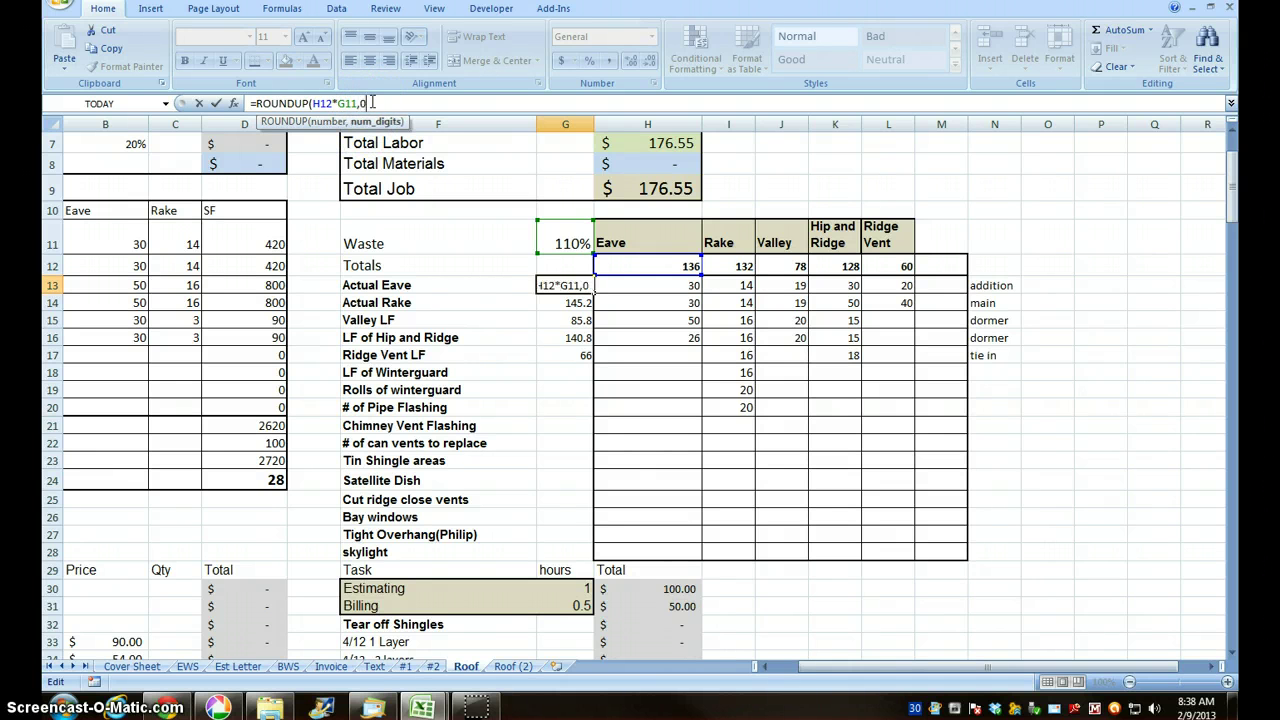
click(372, 103)
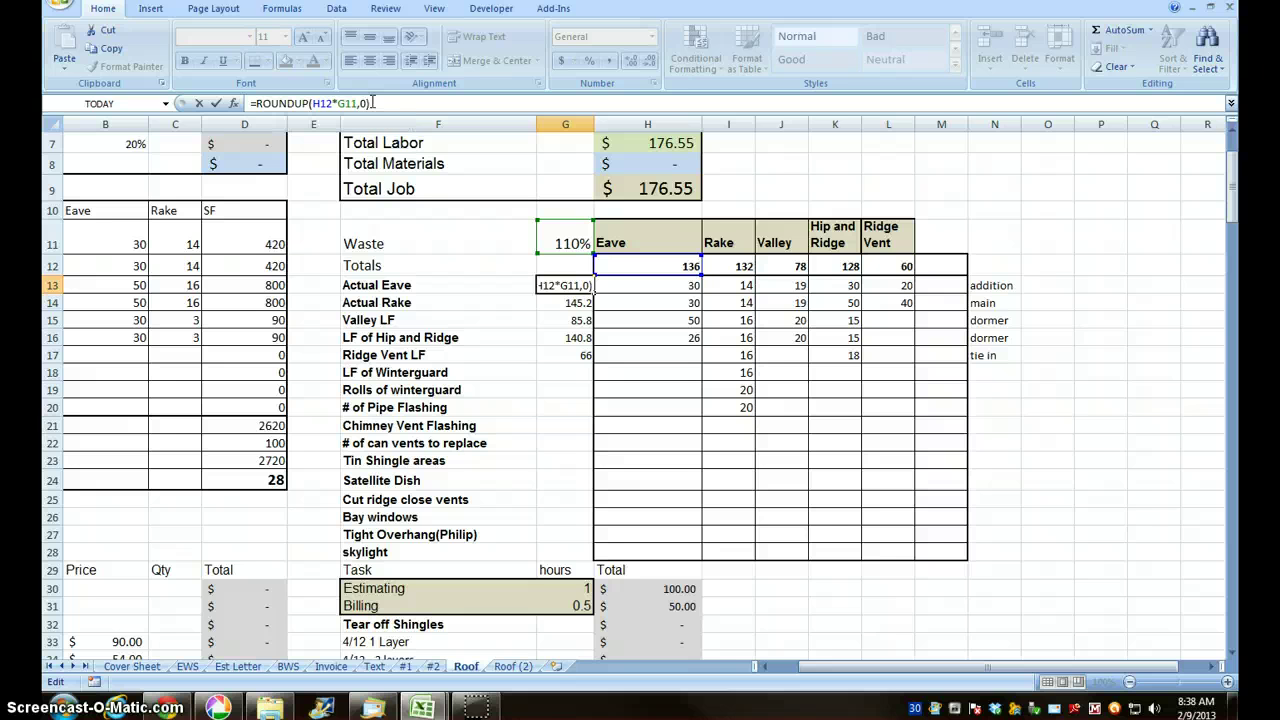
key(Return)
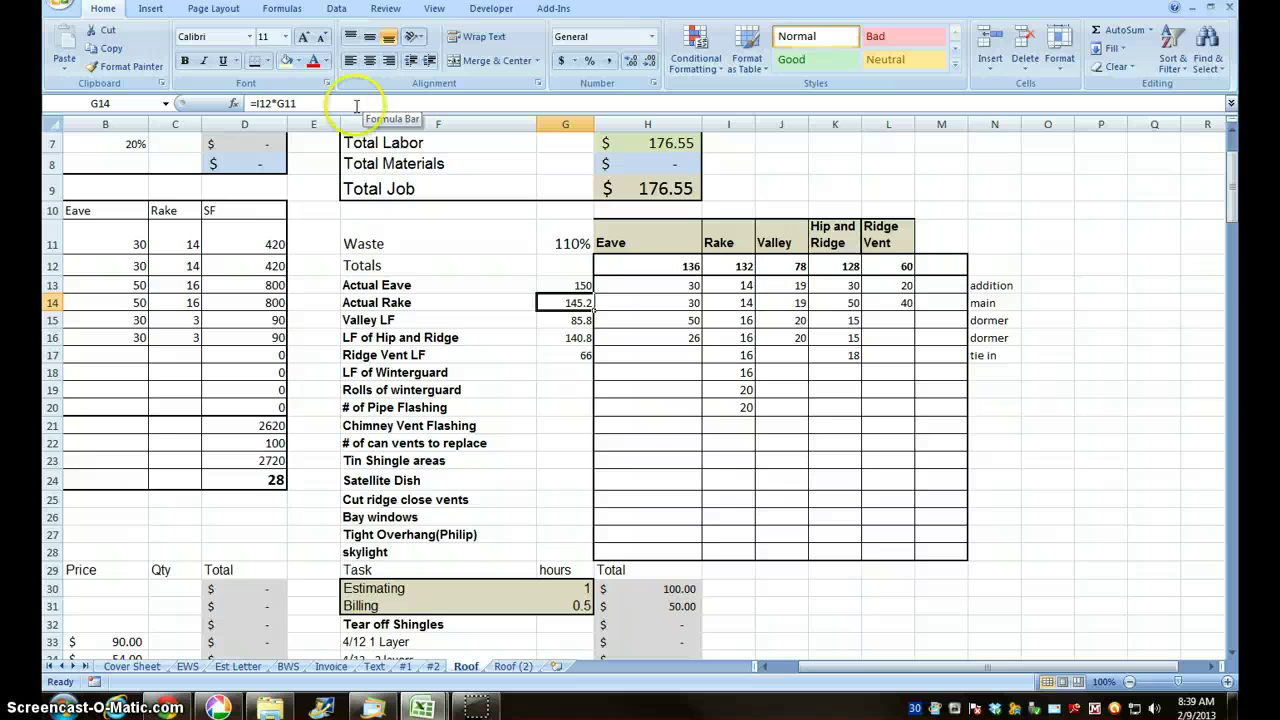
Remove decimals from Actual Rake, Valley LF and Hip and Ridge so they show 145, 86 and 141
click(568, 305)
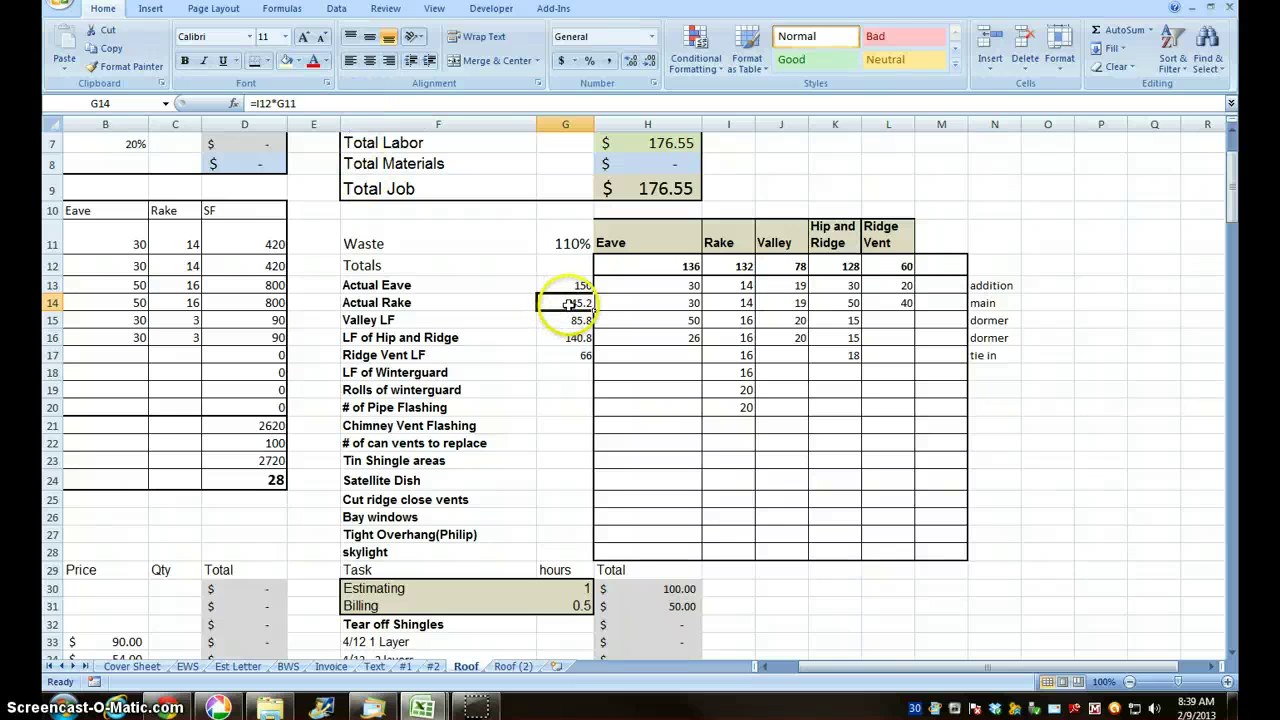
drag(568, 305, 563, 354)
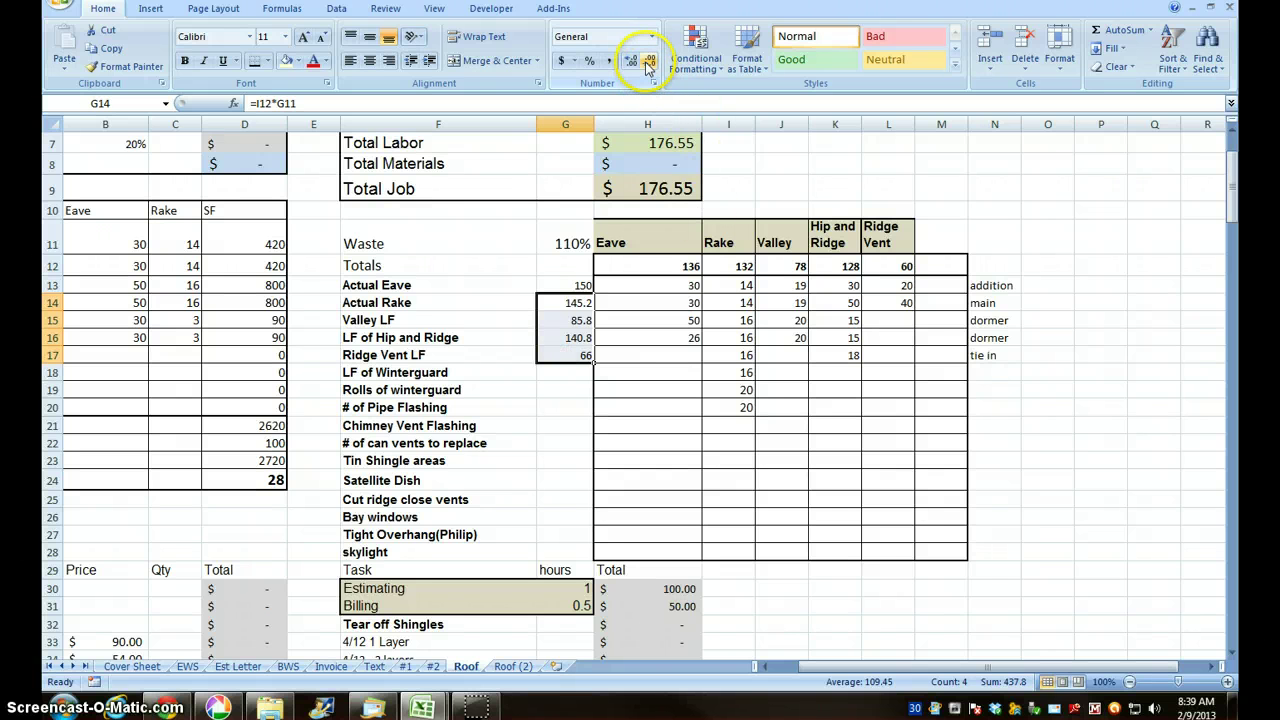
click(648, 64)
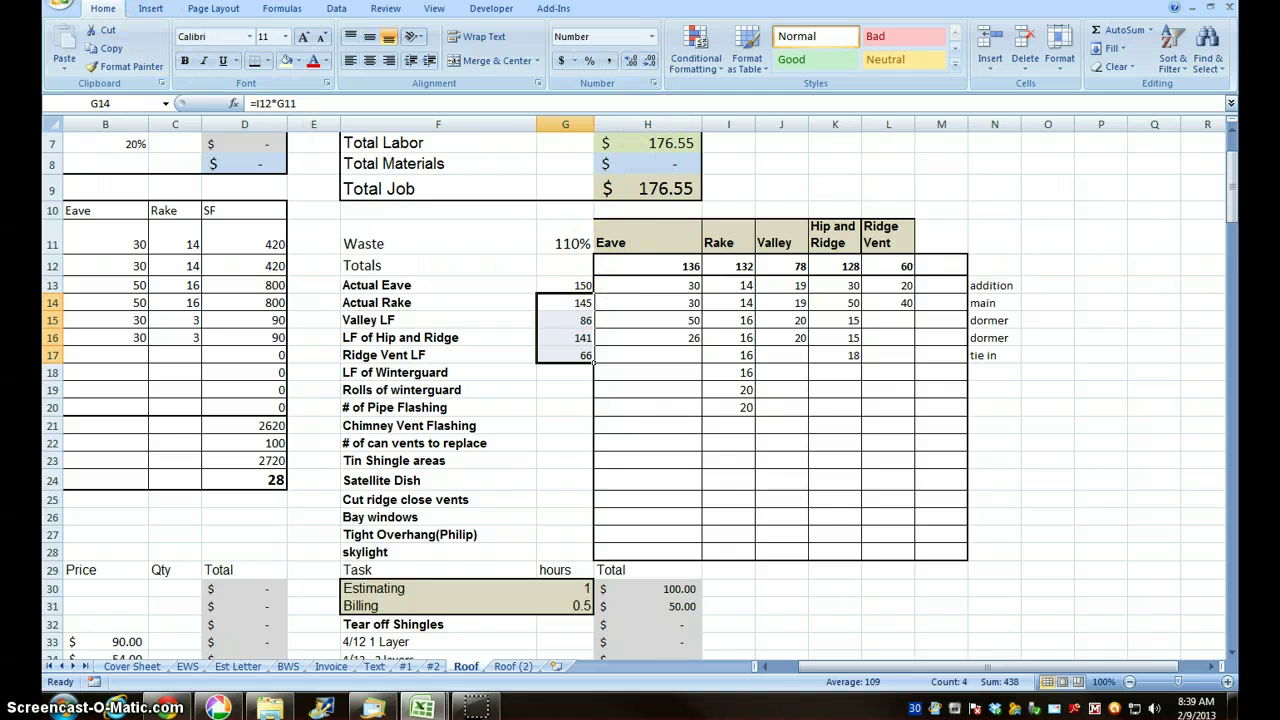
key(ctrl+z)
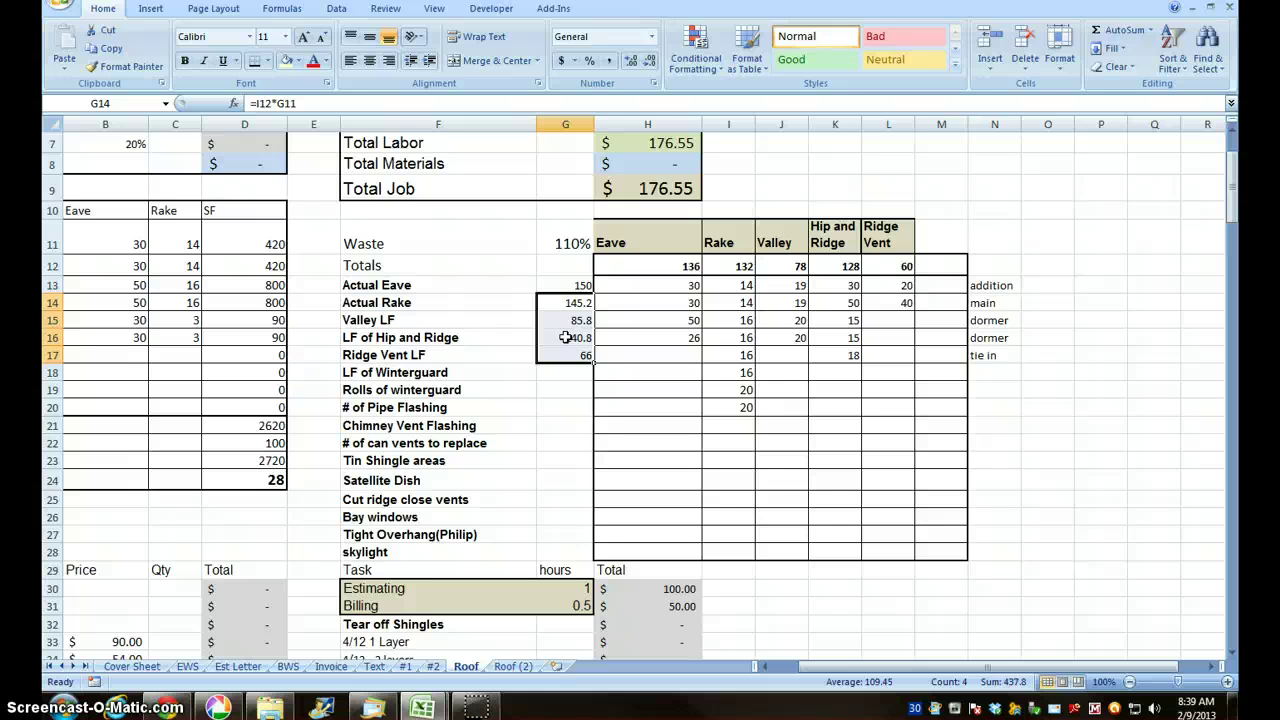
drag(572, 302, 572, 357)
click(649, 69)
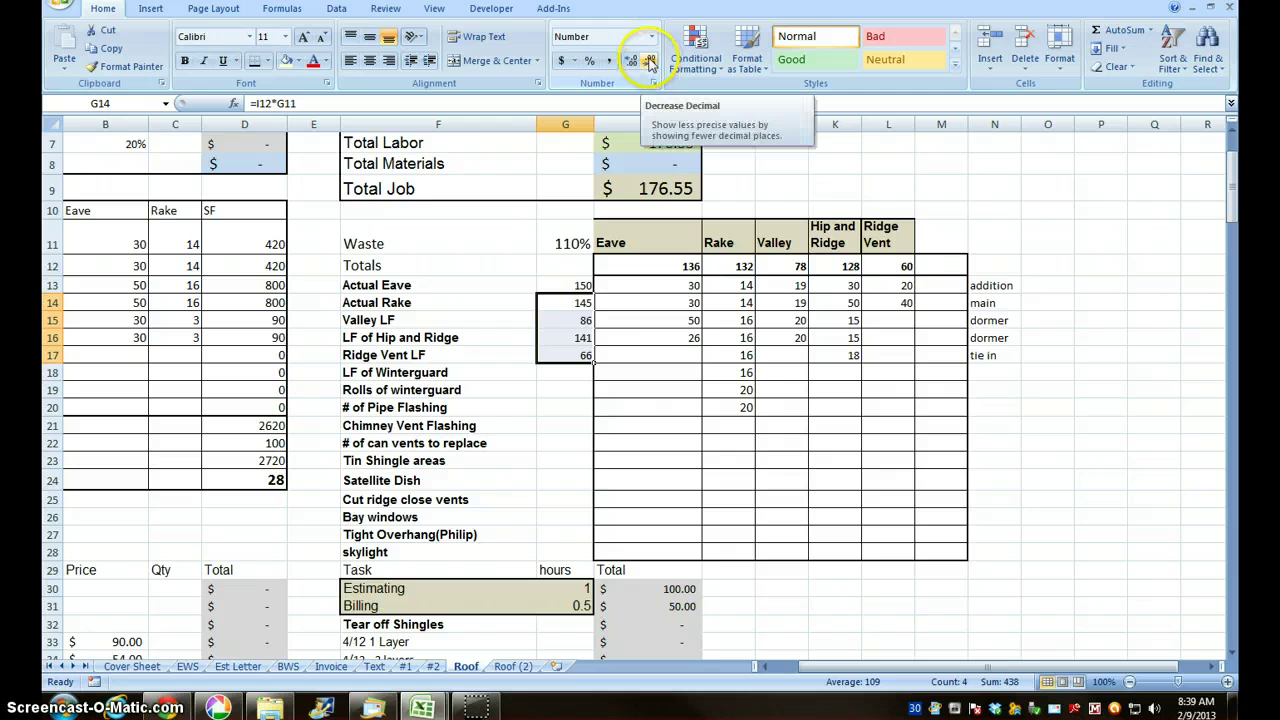
click(630, 62)
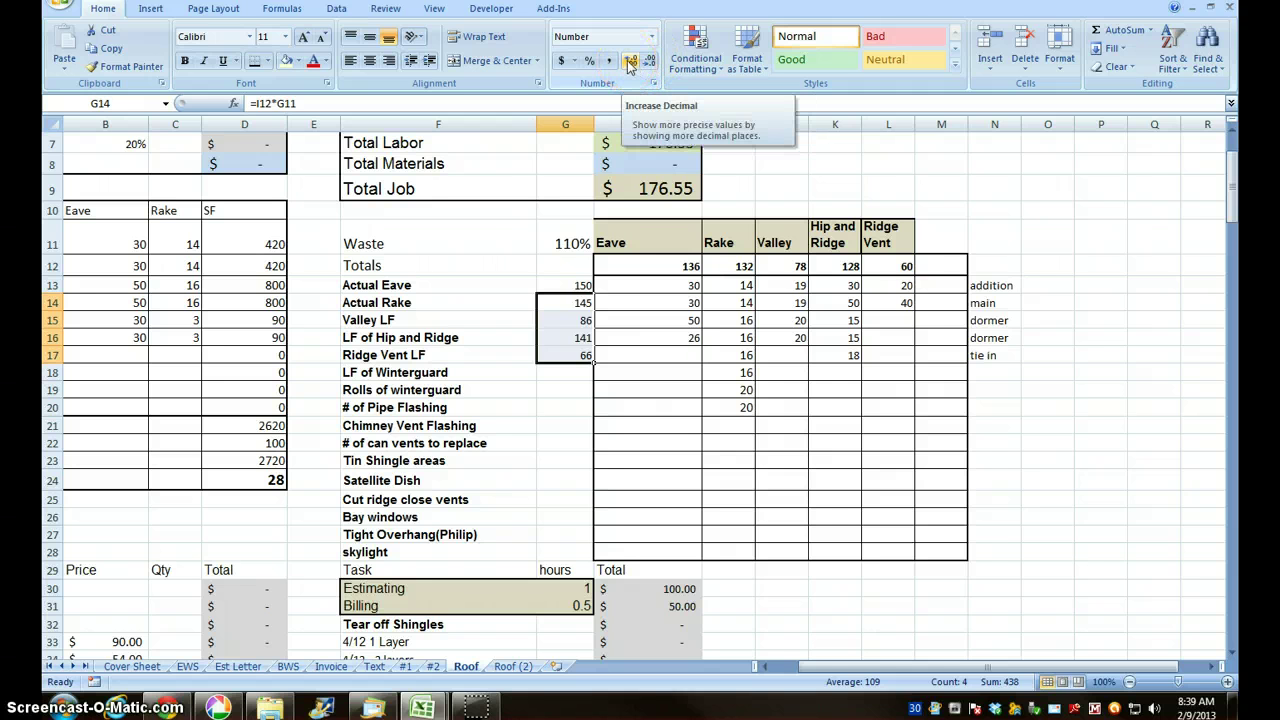
click(568, 373)
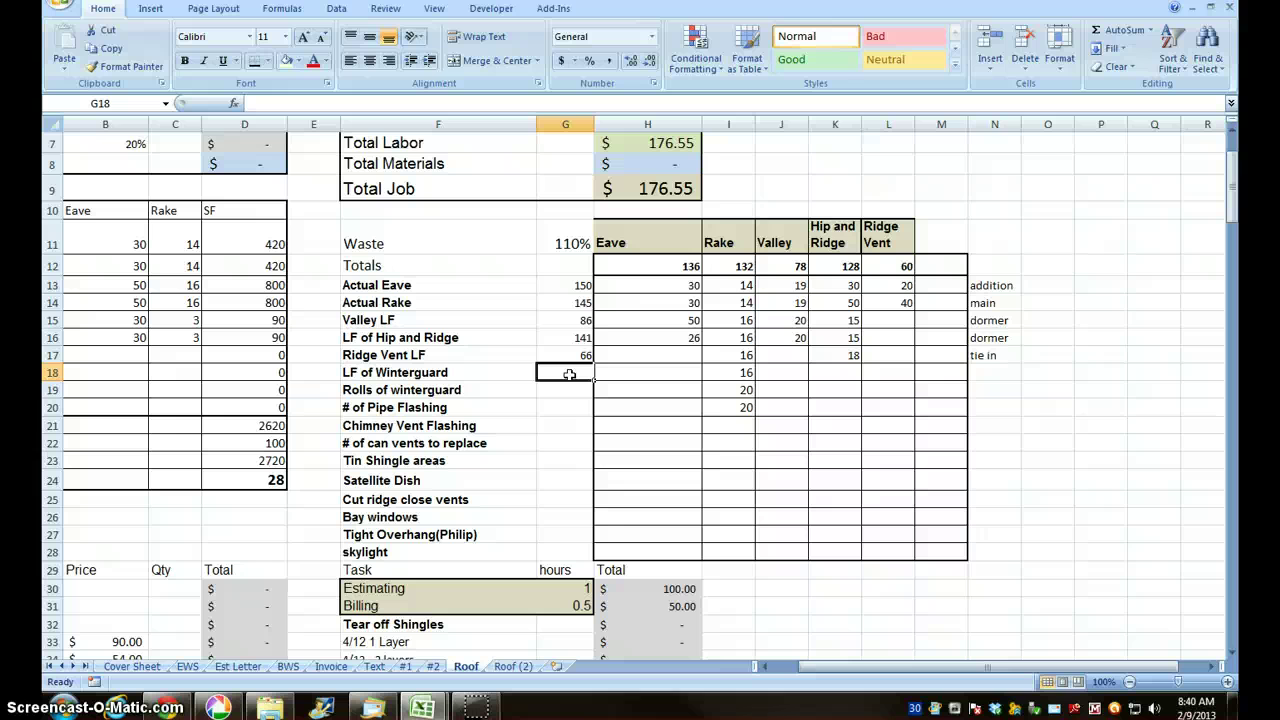
text(=)
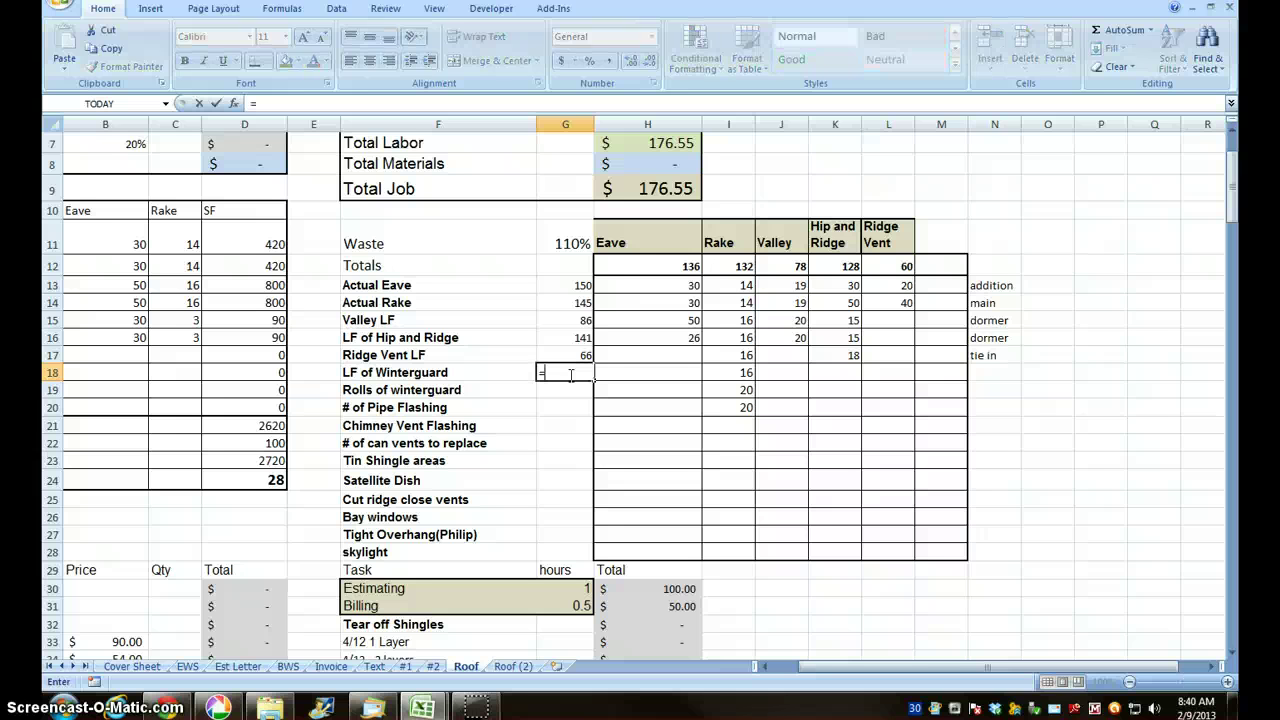
click(557, 285)
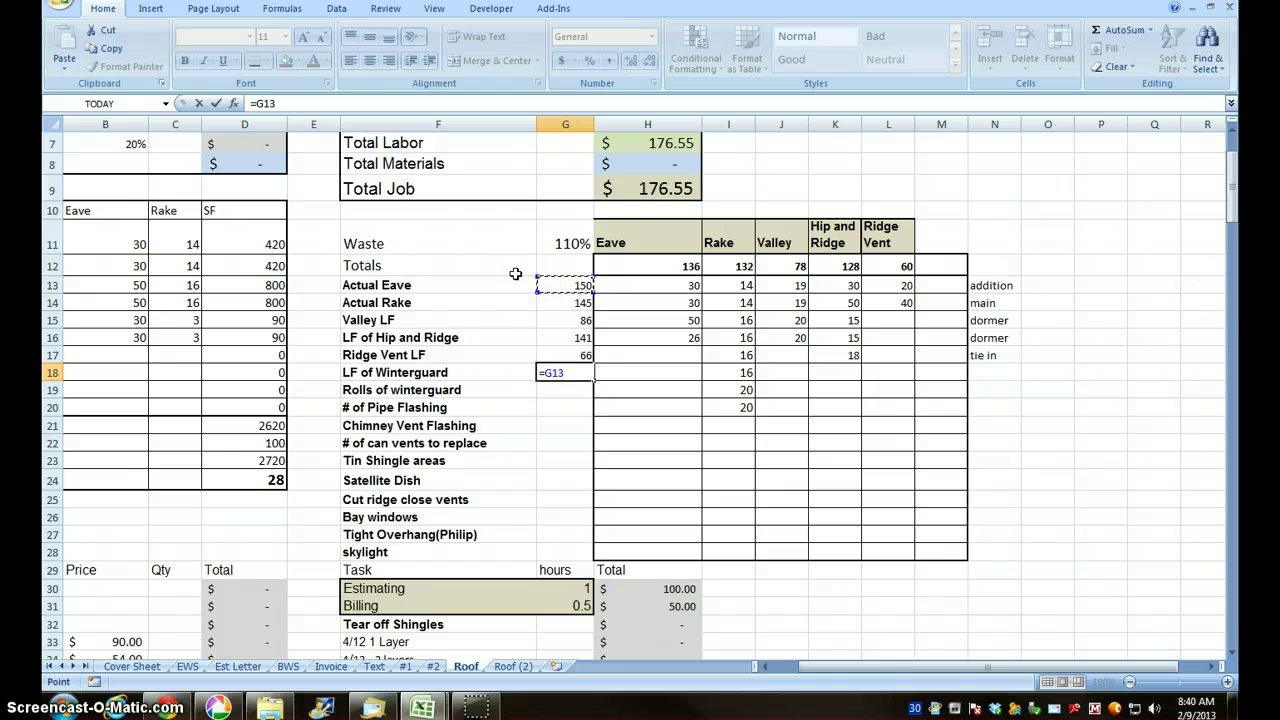
text(*)
text(2)
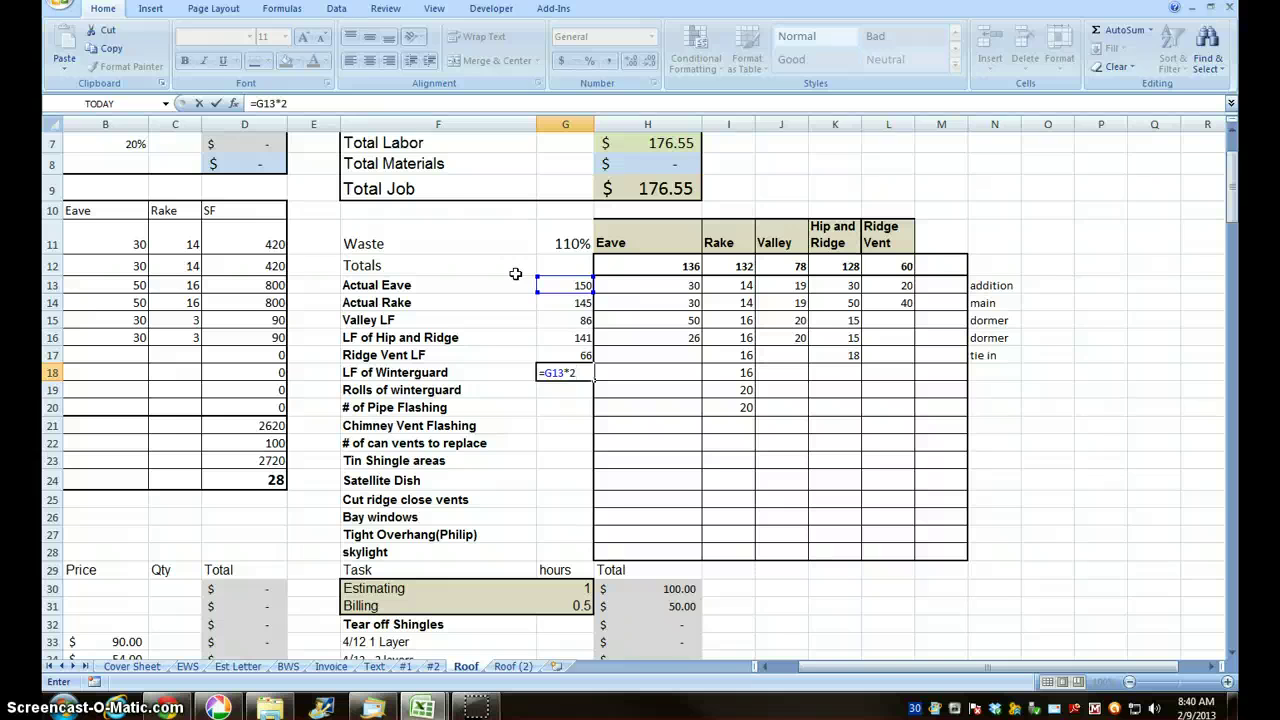
click(293, 103)
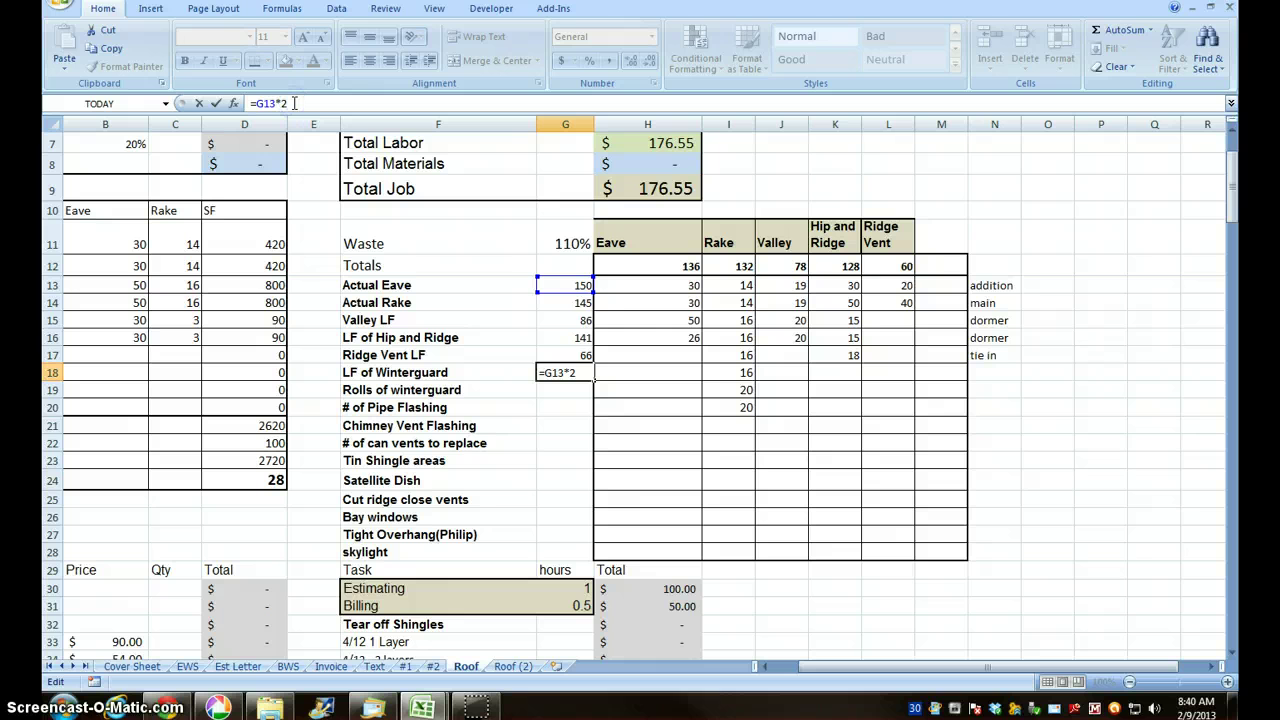
text())
click(255, 103)
text(()
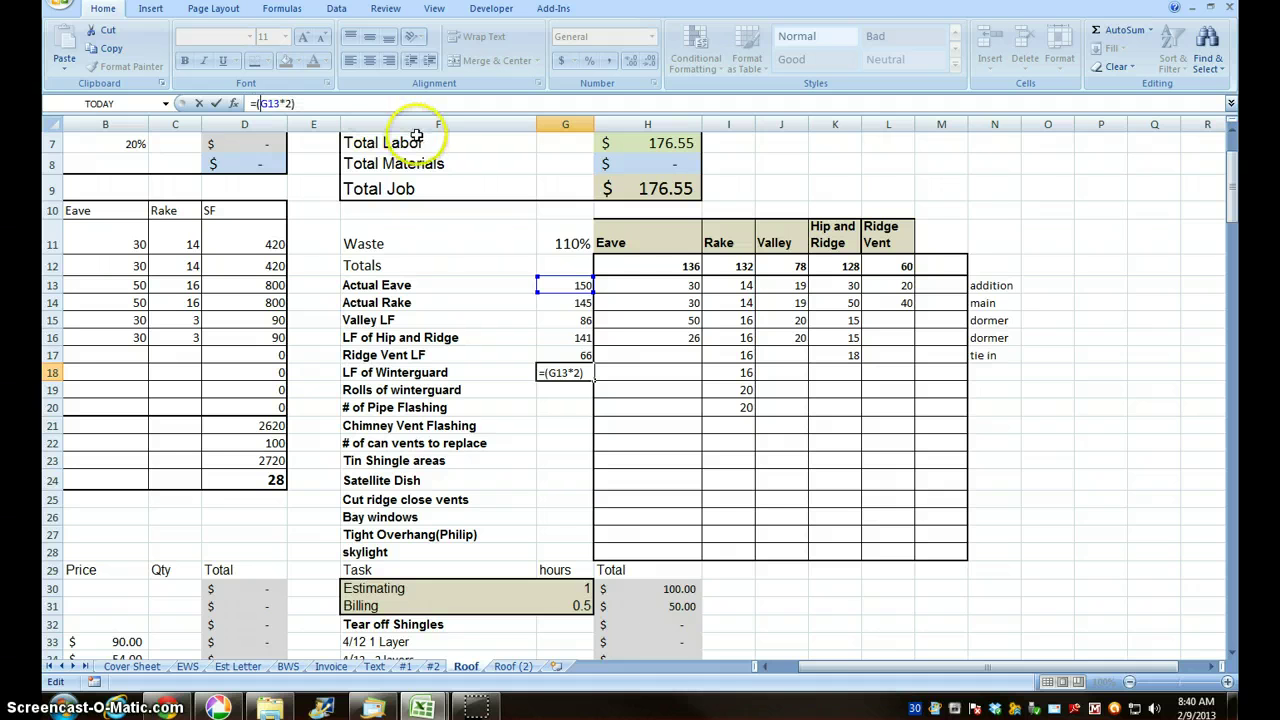
click(285, 103)
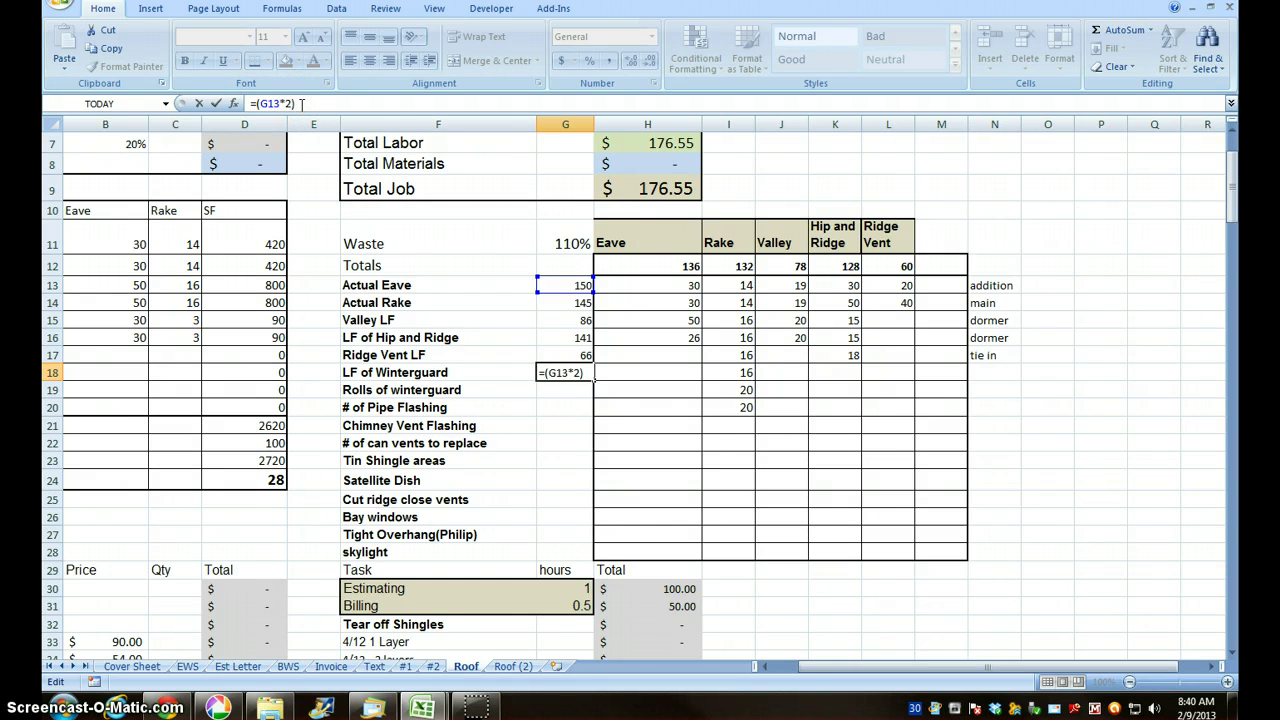
text(+)
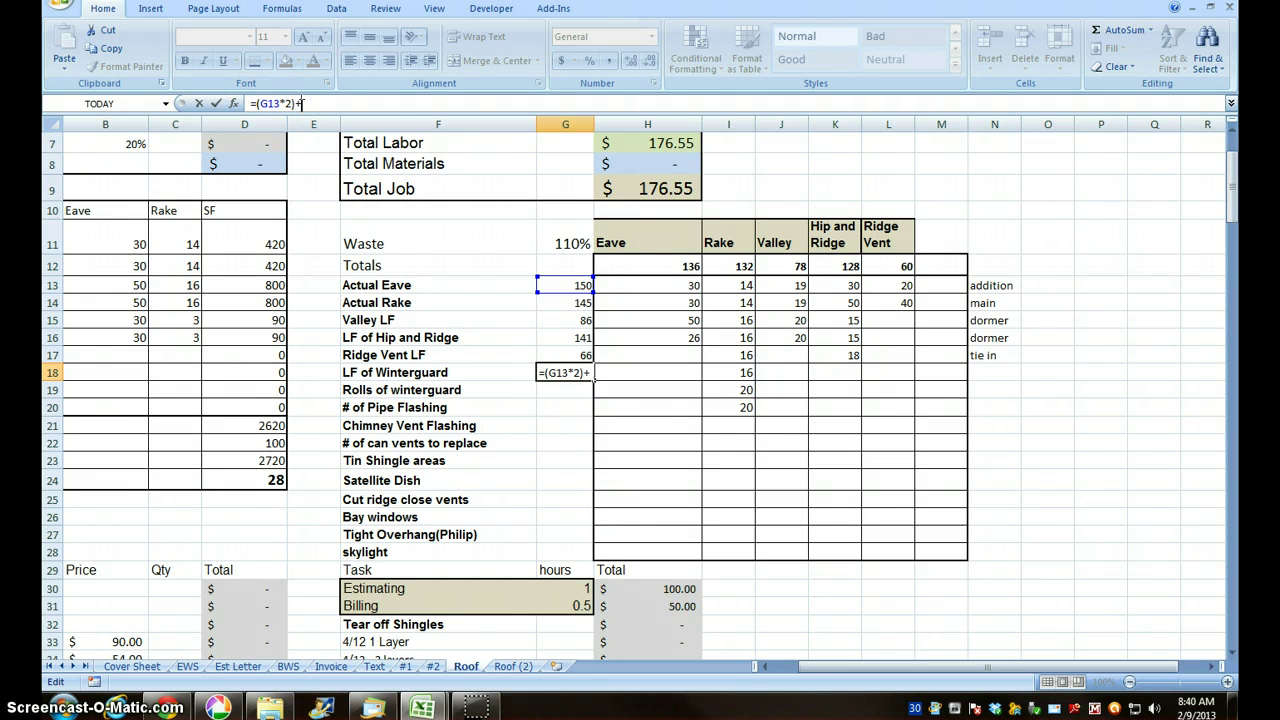
click(571, 321)
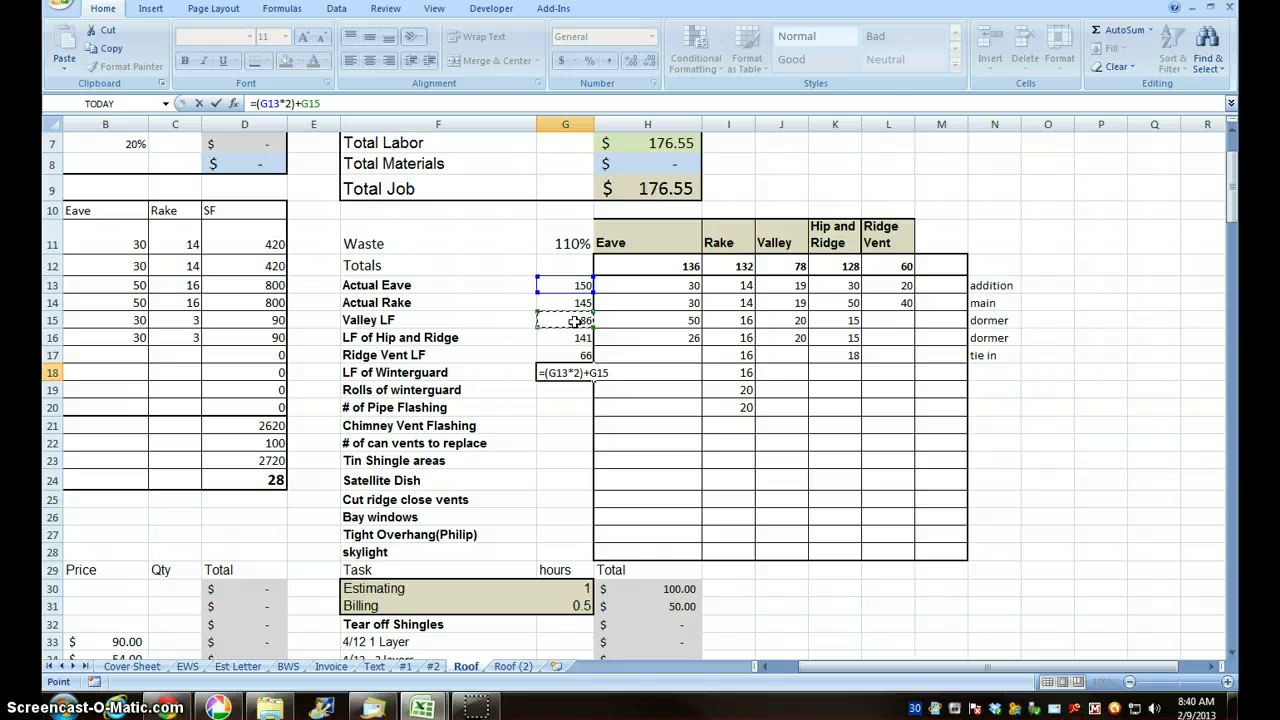
key(BackSpace)
key(BackSpace)
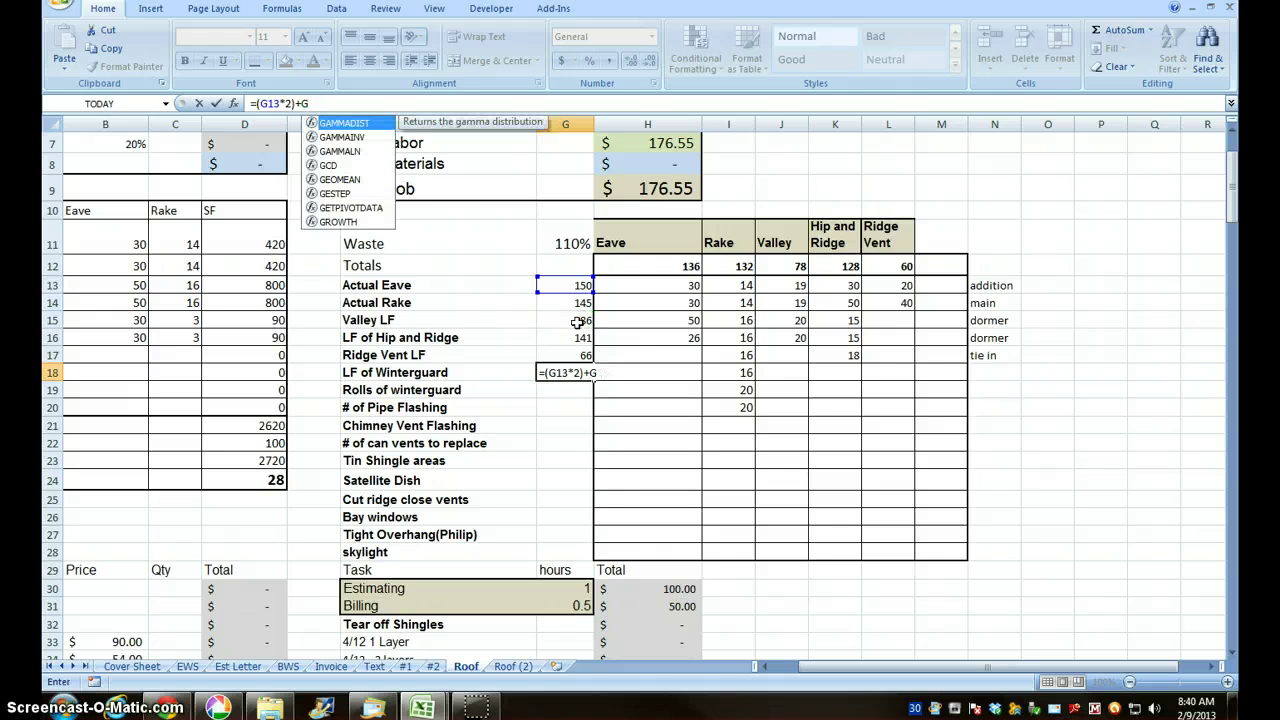
key(Escape)
key(Escape)
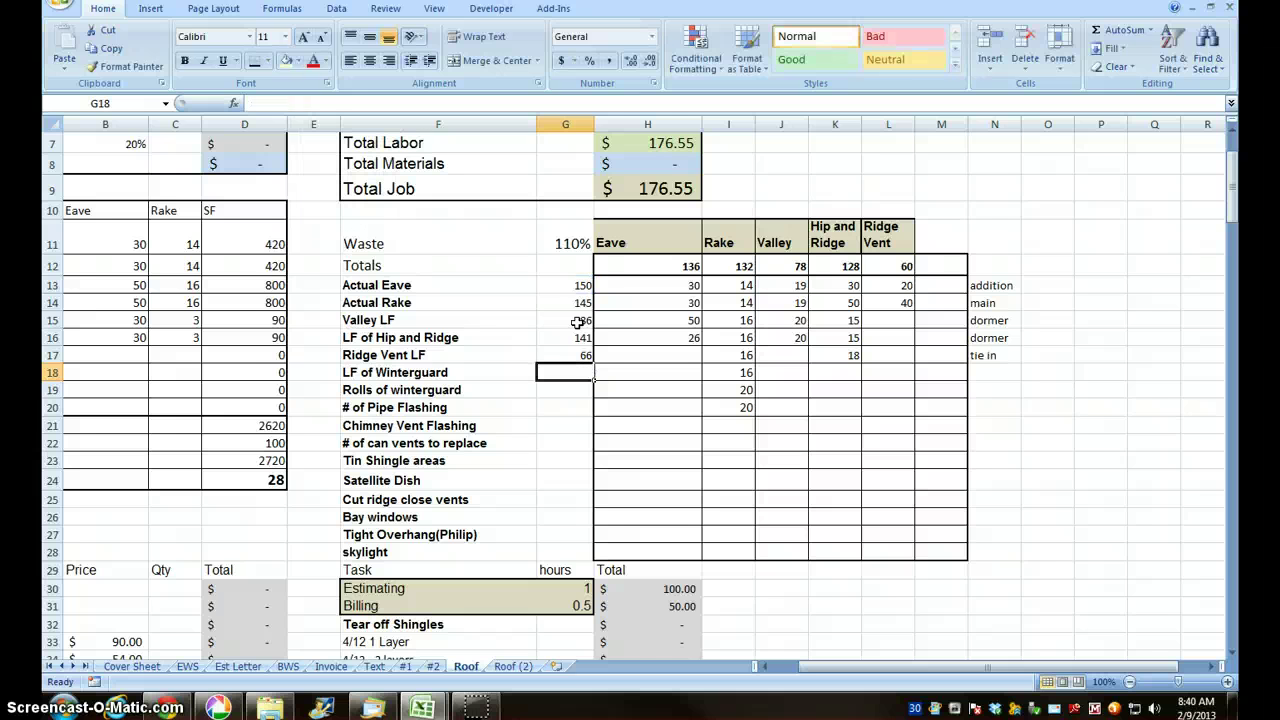
Name G13 'eave' and G14 'rake', undoing an accidental 'rake' entry in the cell
click(566, 286)
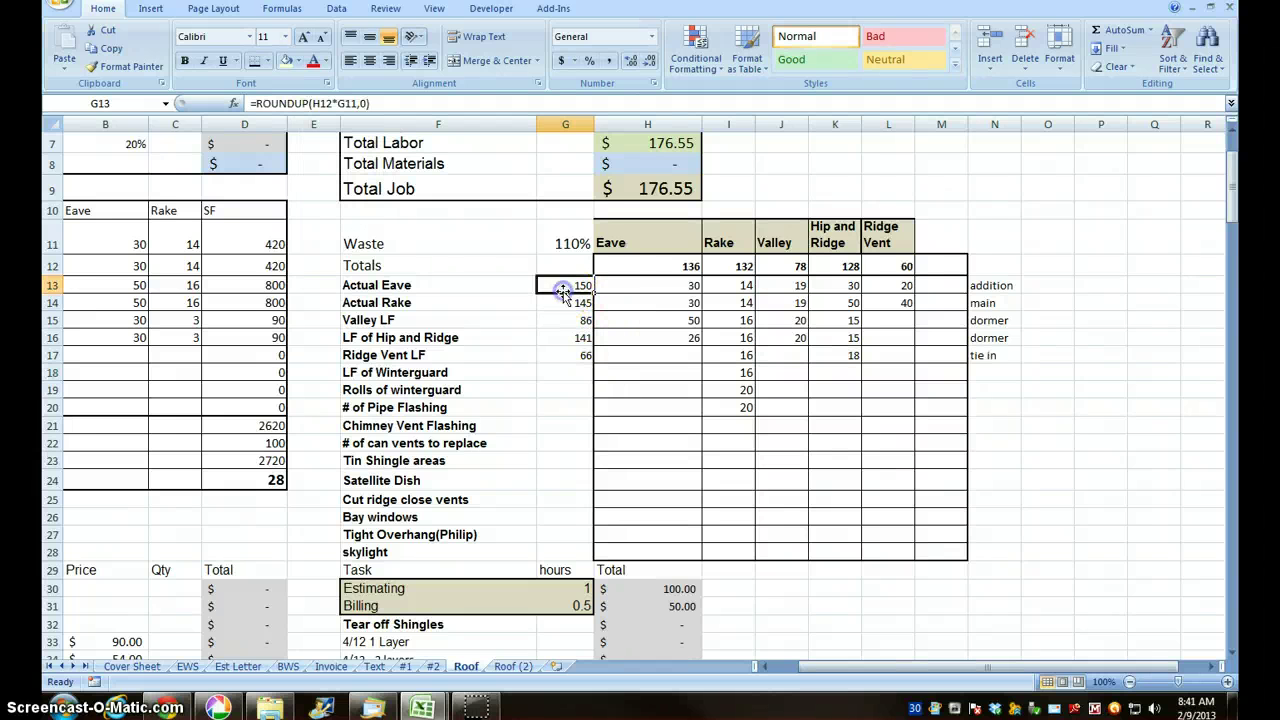
click(92, 104)
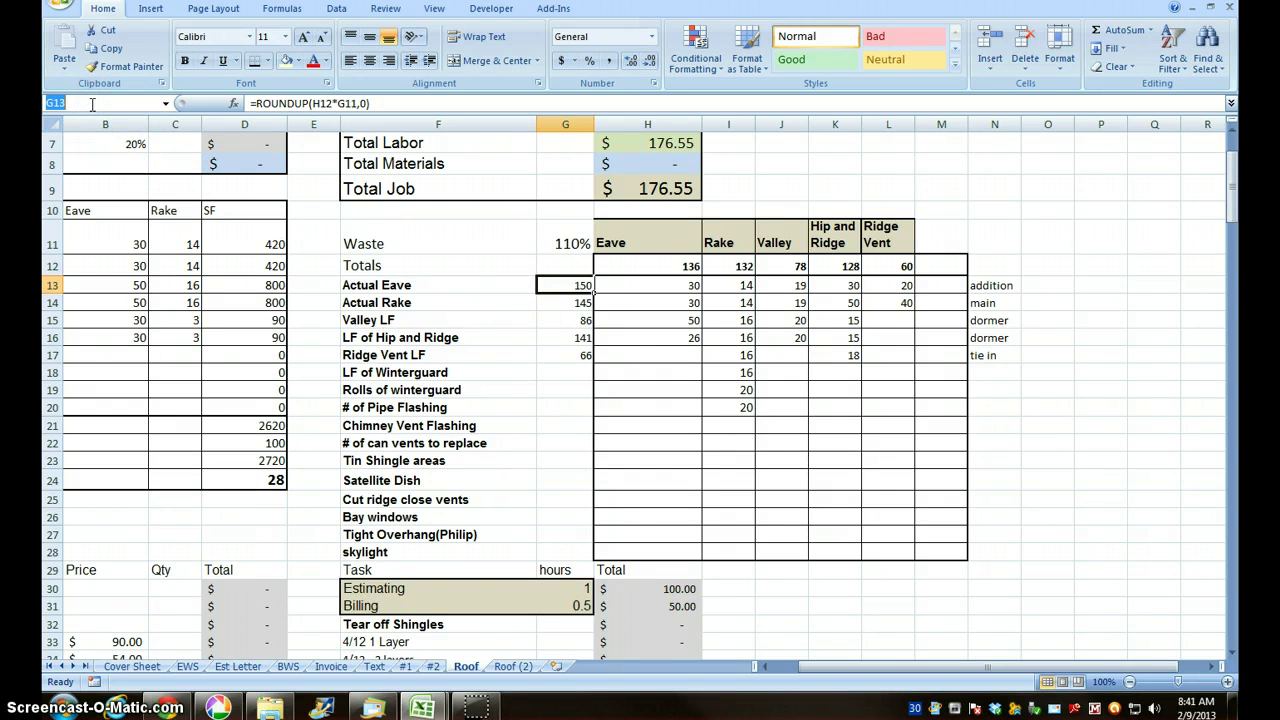
text(eave)
key(Return)
click(603, 279)
click(540, 302)
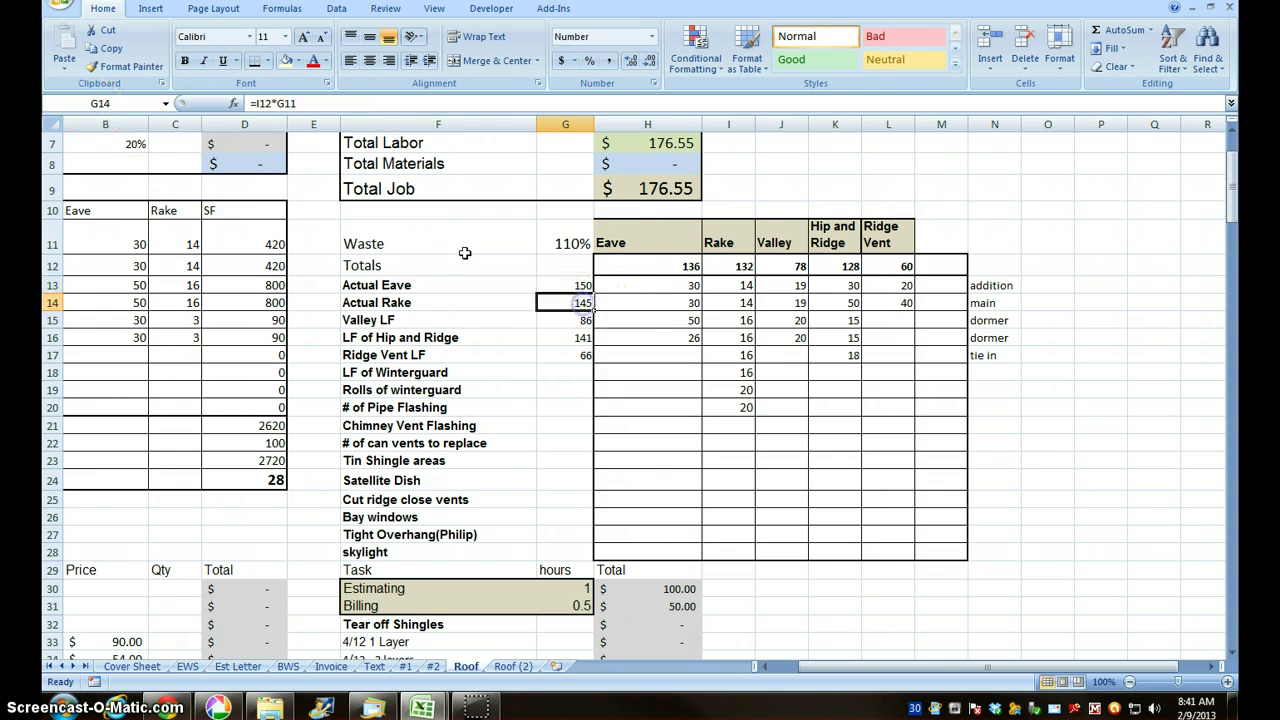
text(rake)
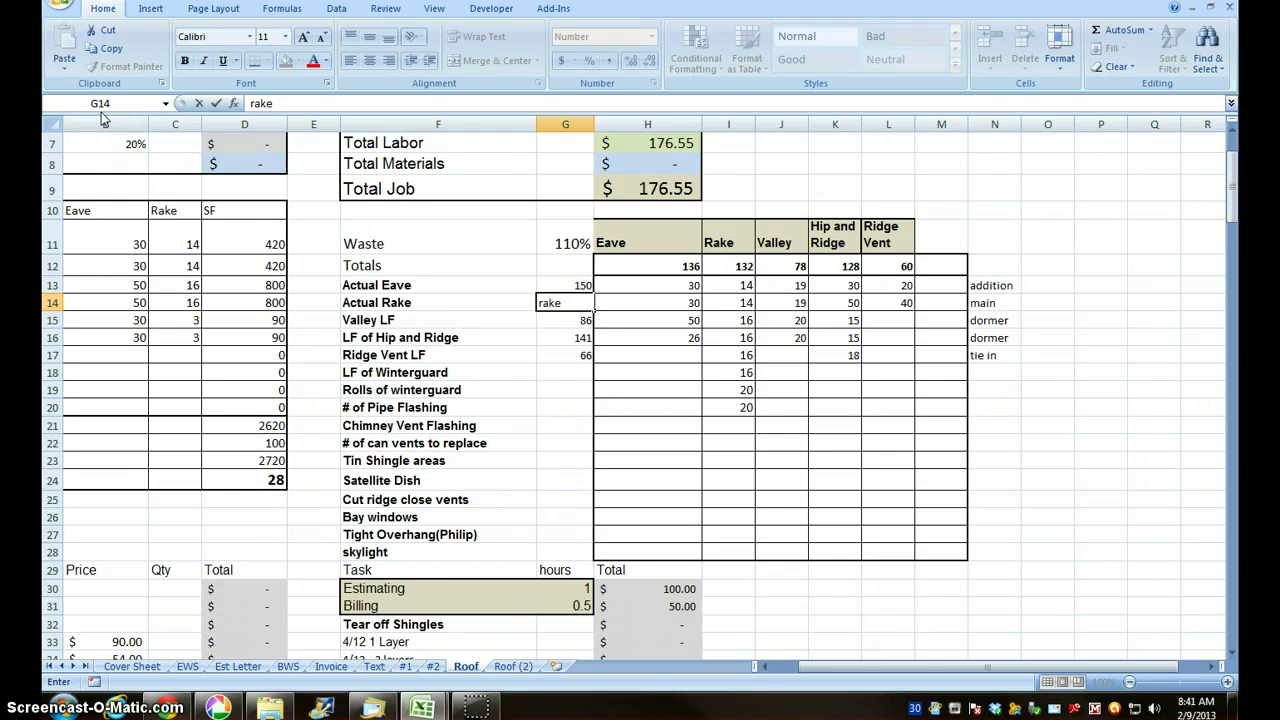
click(545, 388)
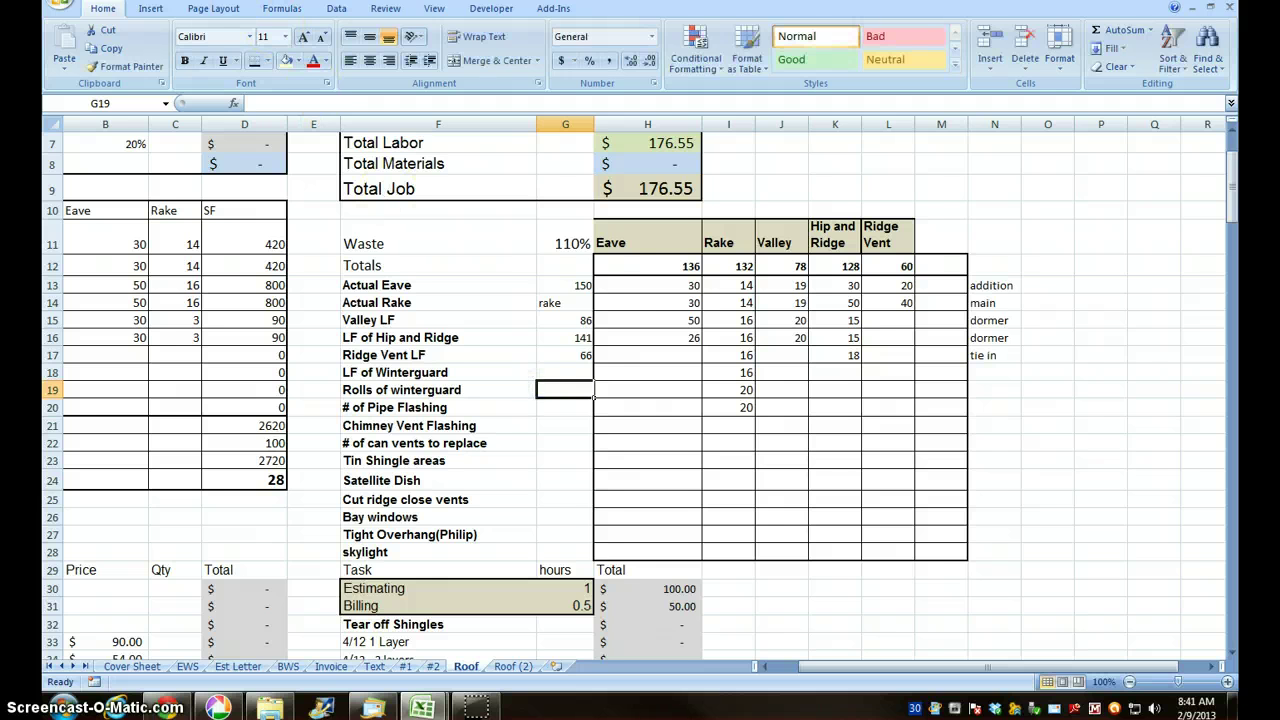
key(ctrl+z)
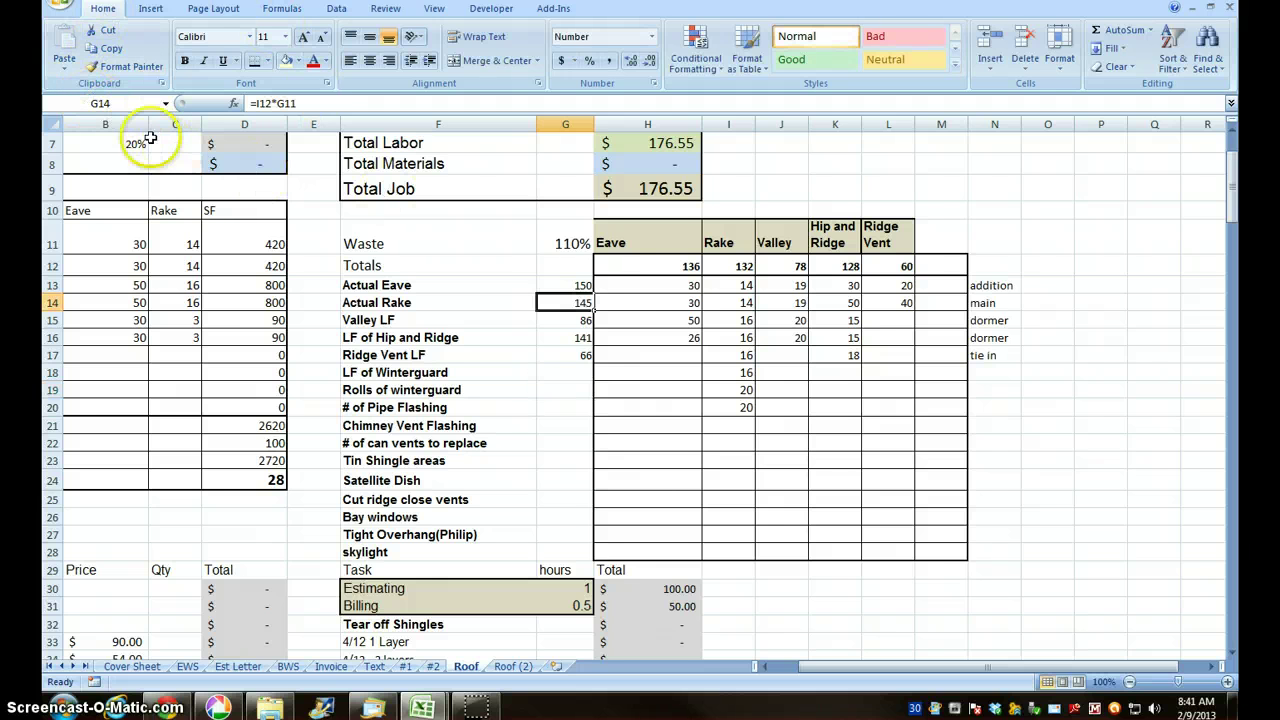
click(86, 104)
text(rake)
key(Return)
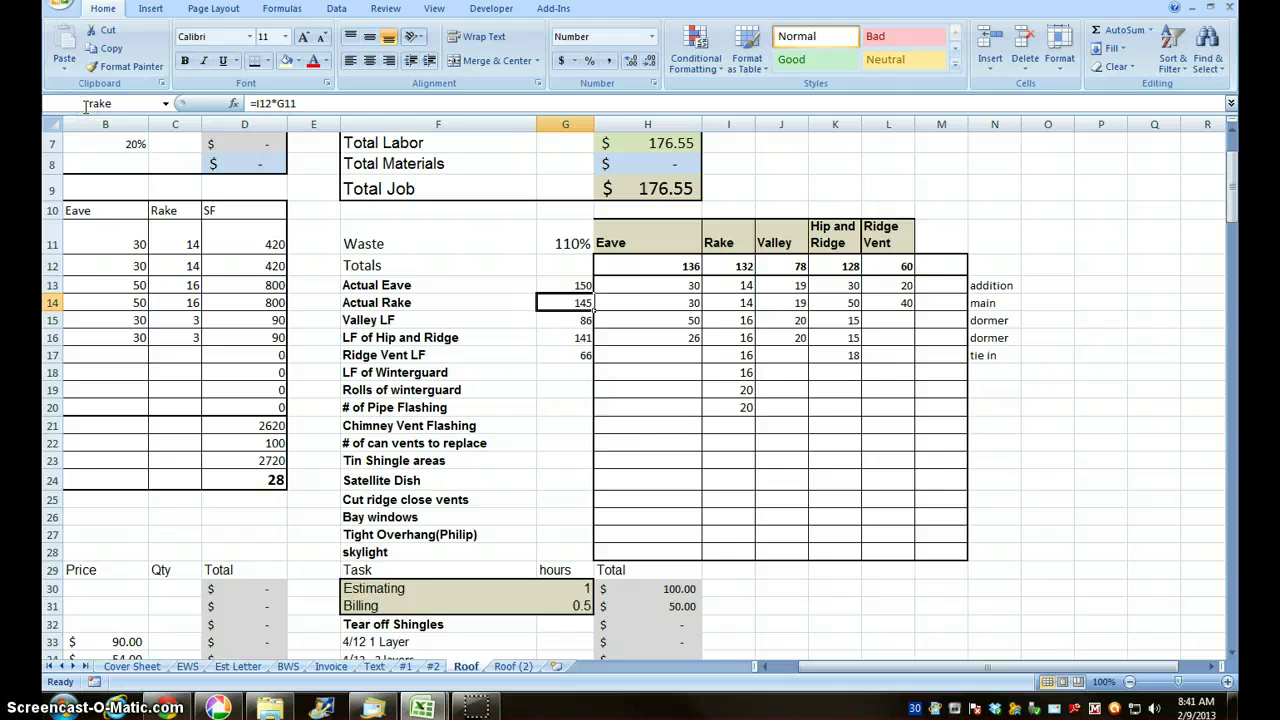
Name G15 'valley', G16 'hip_ridge' and G17 'lf_ridgevent'
click(577, 321)
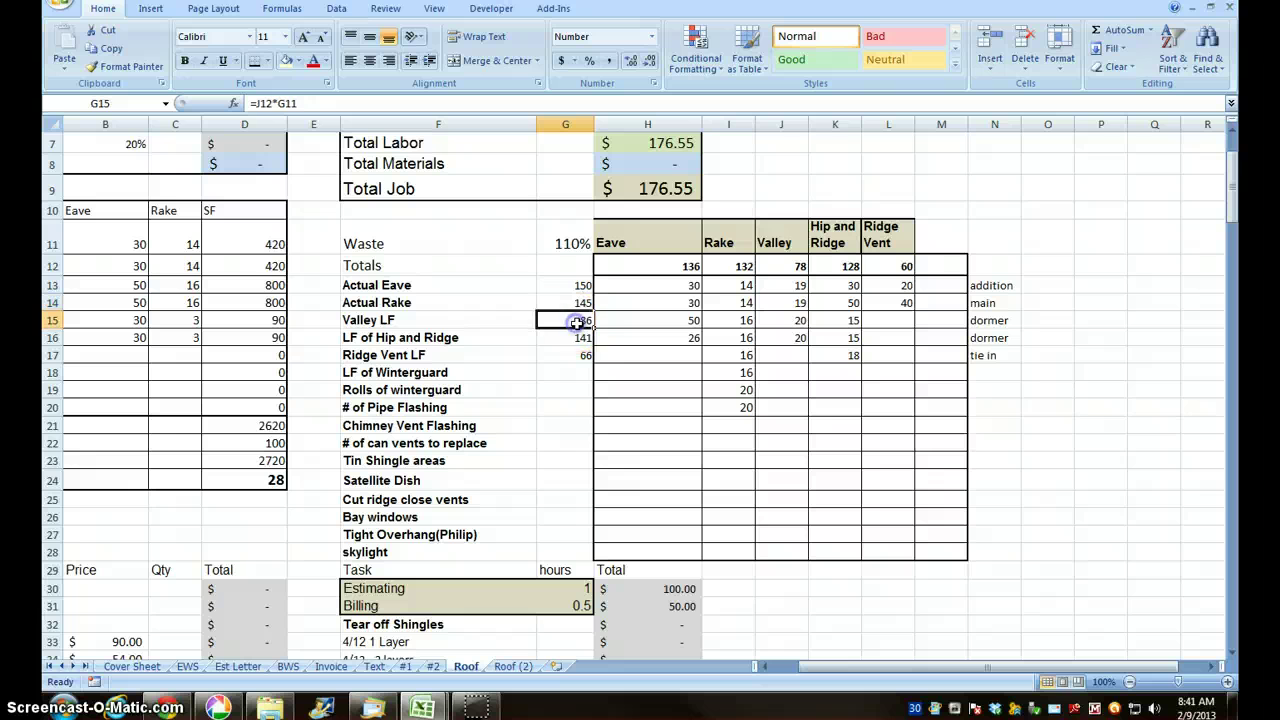
click(100, 102)
text(valley)
key(Return)
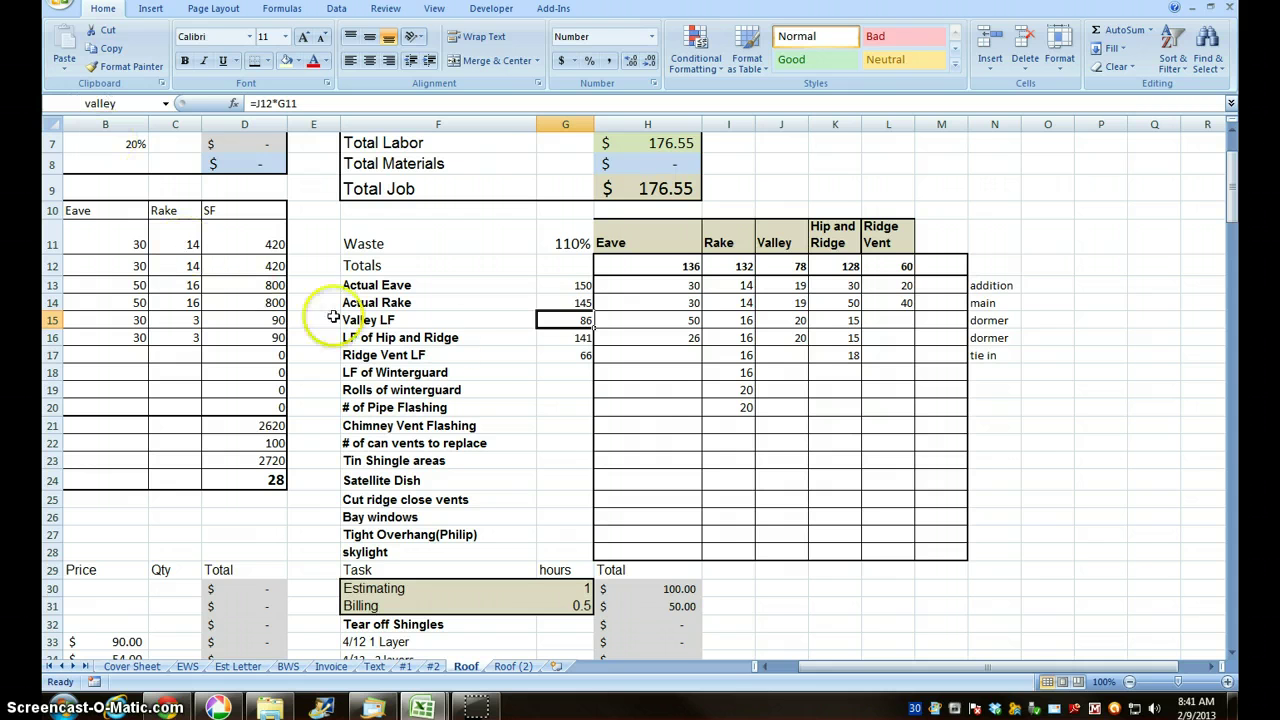
click(578, 338)
click(90, 104)
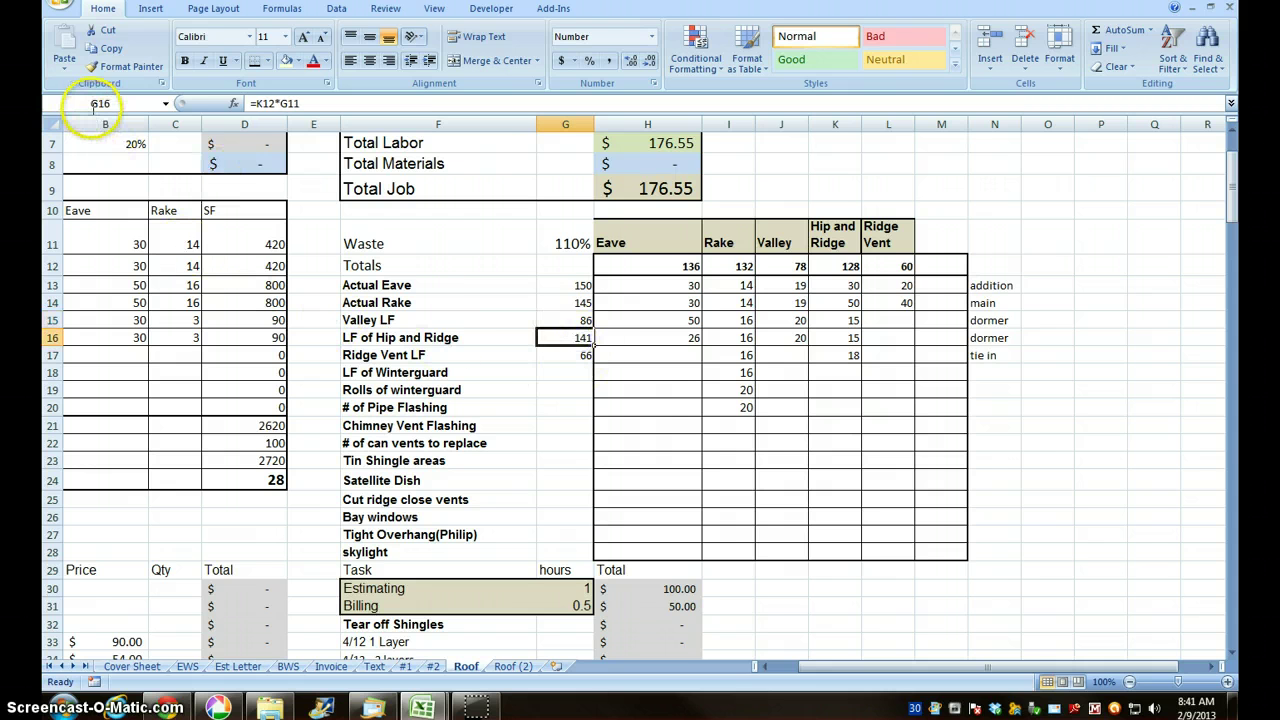
text(hip)
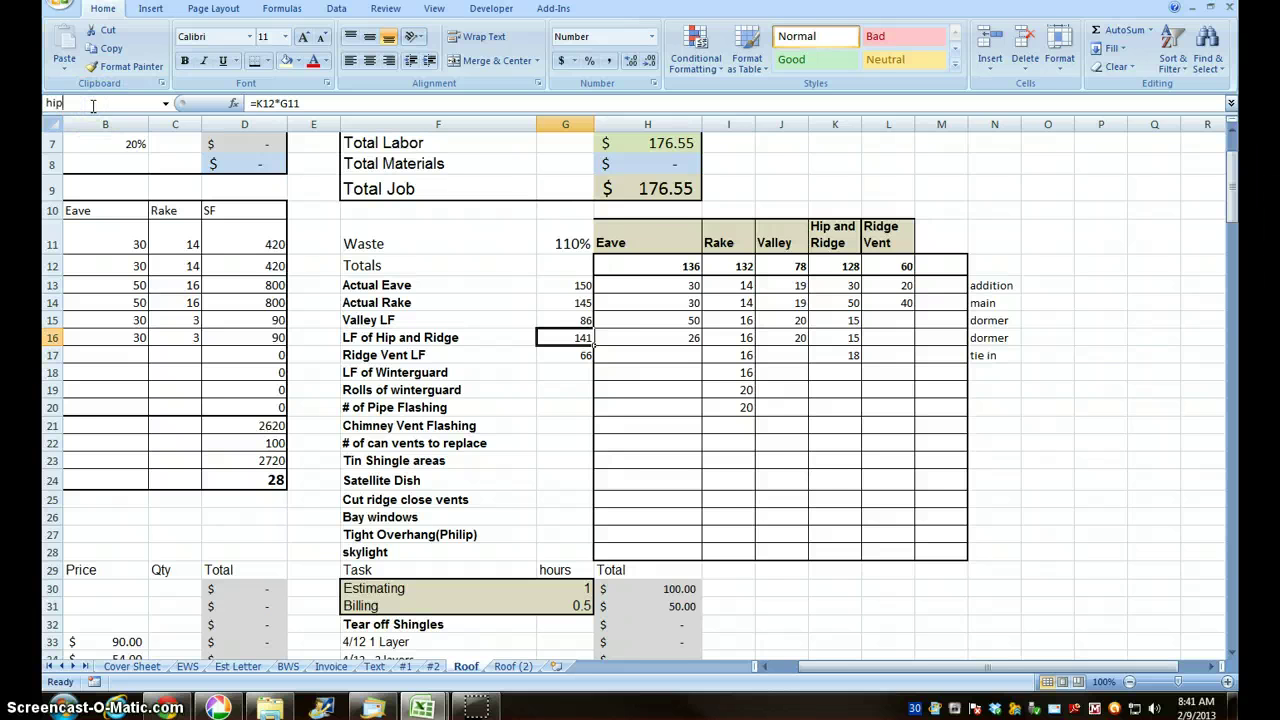
text(_ridge)
key(Return)
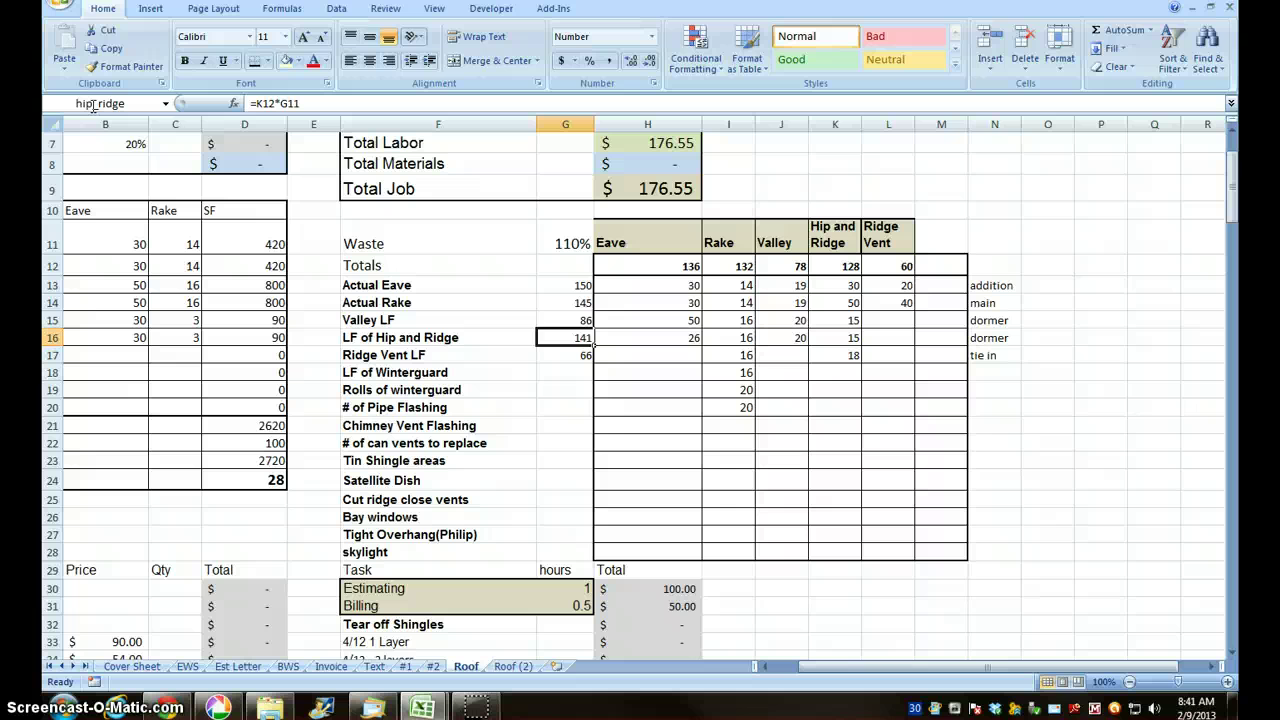
click(556, 356)
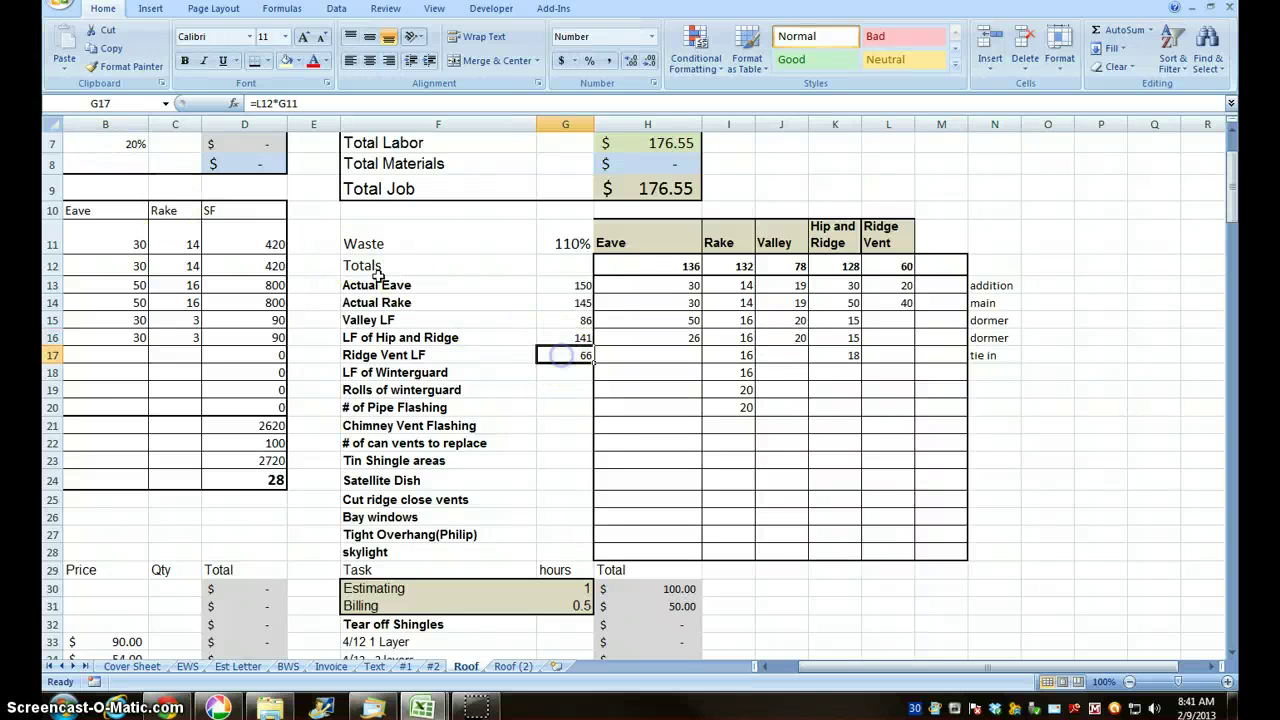
click(72, 100)
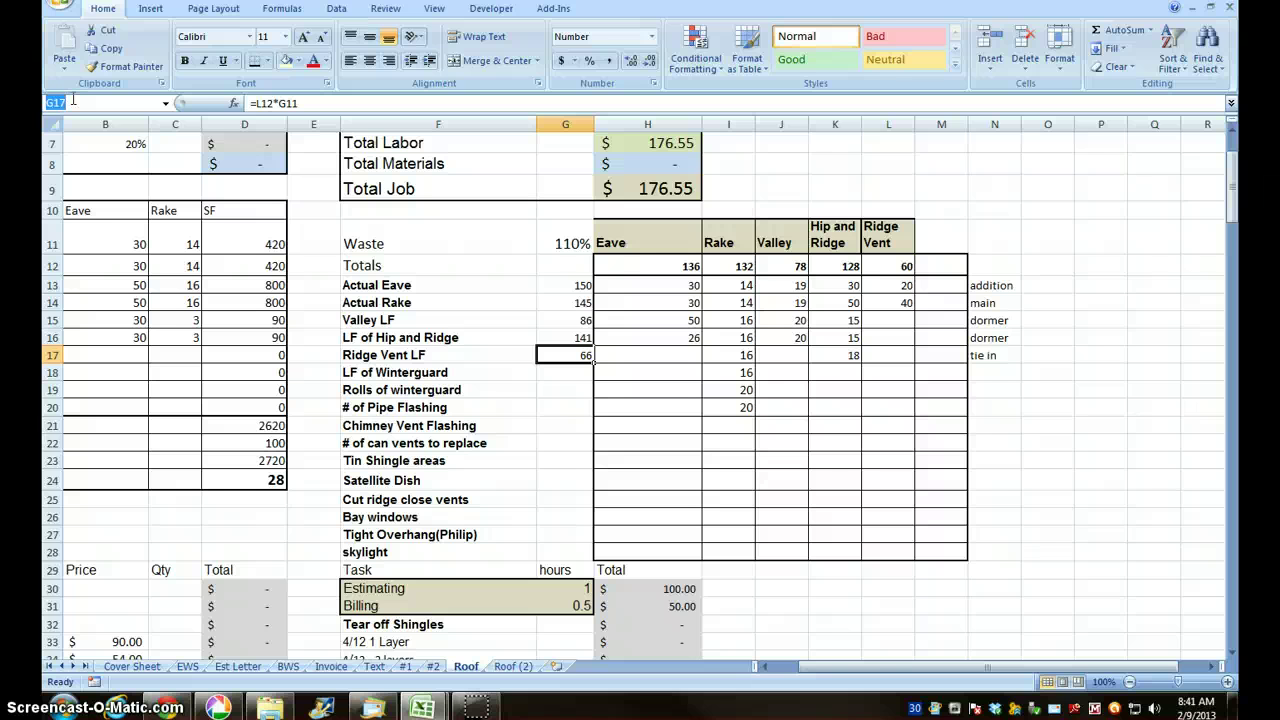
text(lf_ridgevent)
click(124, 102)
key(Return)
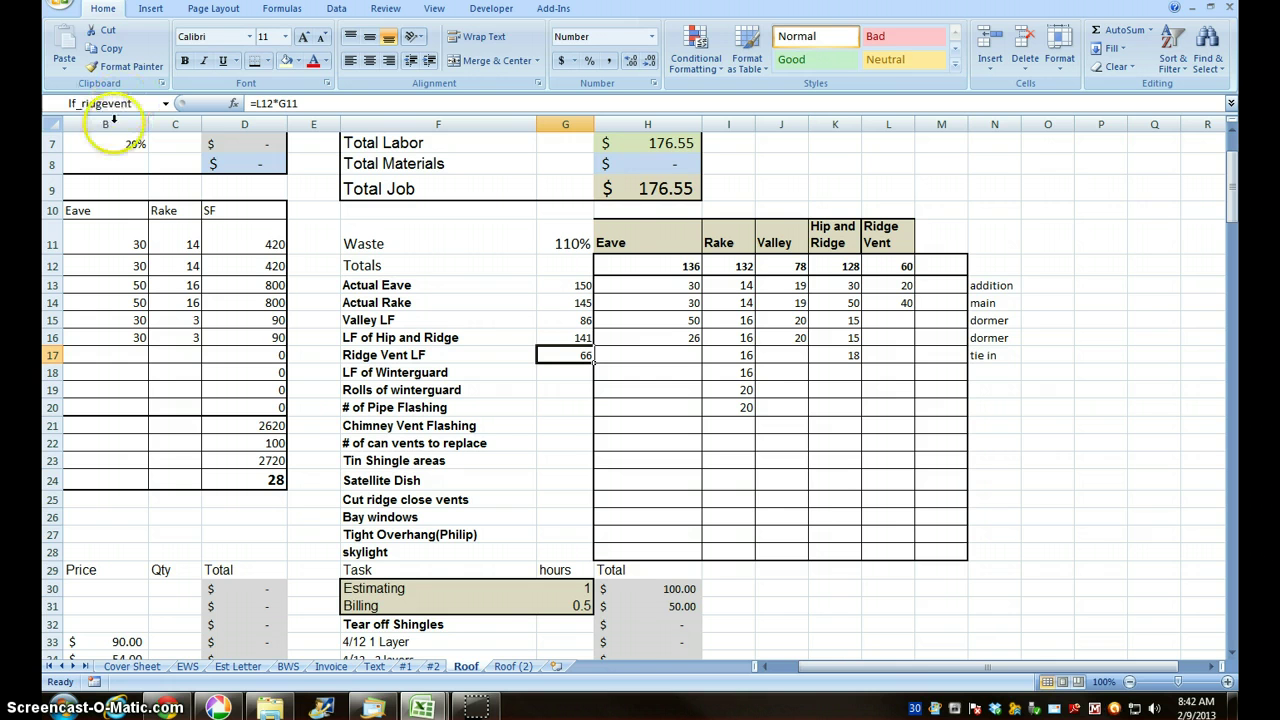
Enter =(eave*2)+valley in G18 for LF of Winterguard, showing 385.8
click(558, 373)
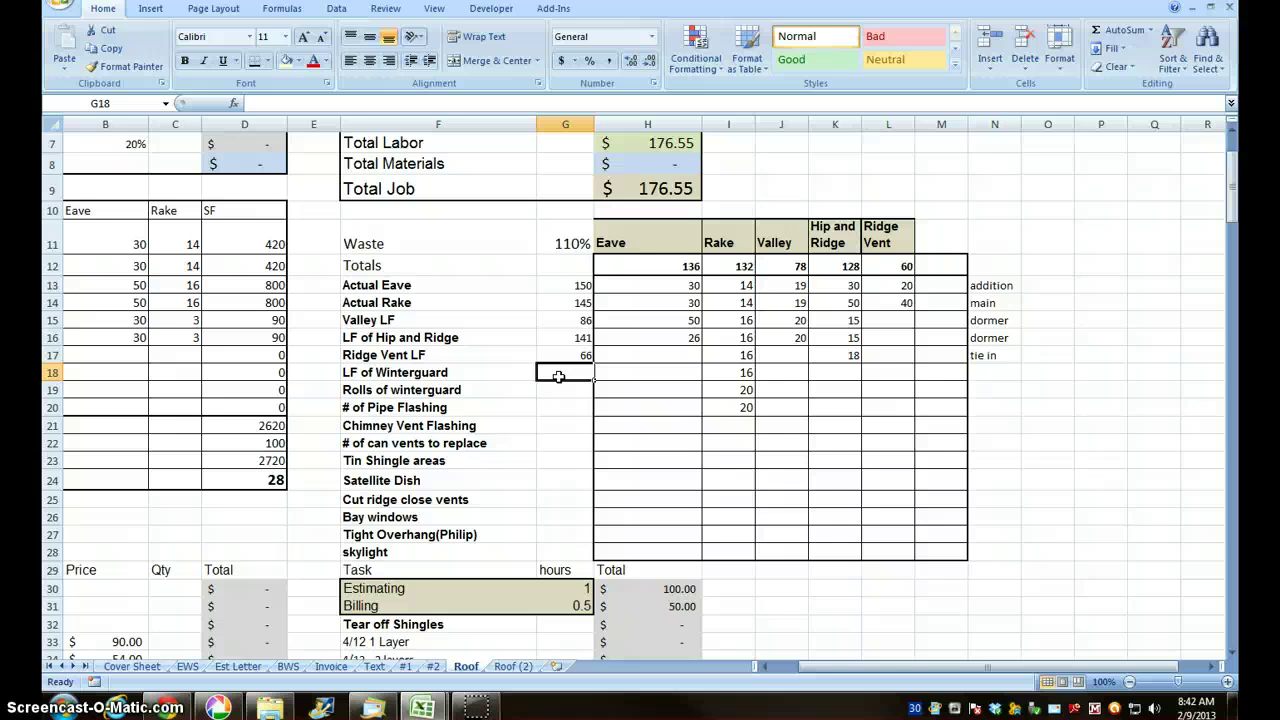
text(=)
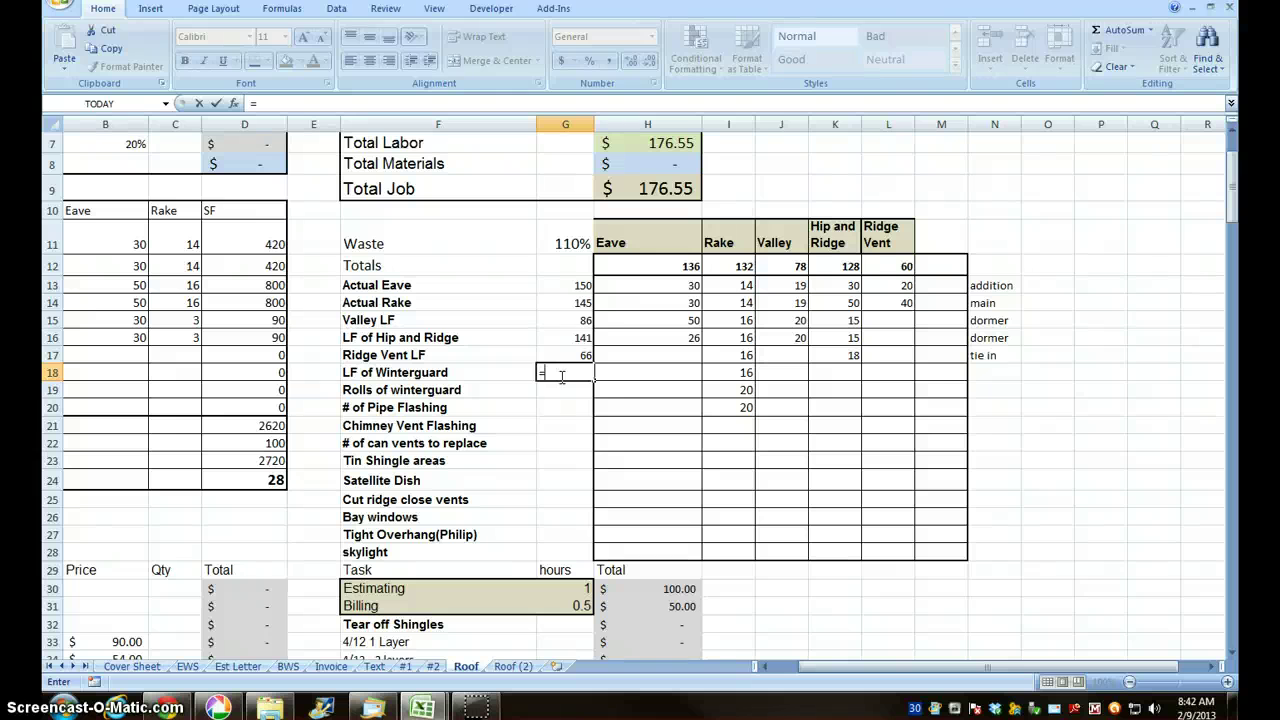
click(569, 287)
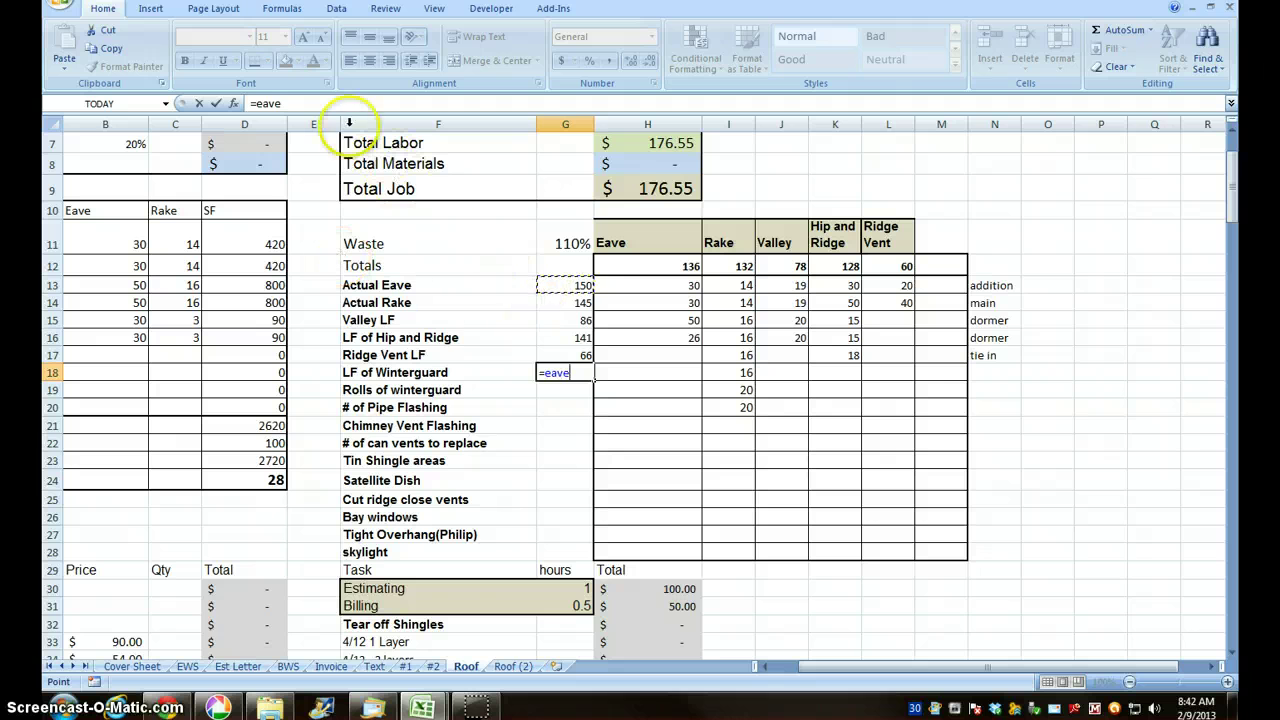
click(292, 103)
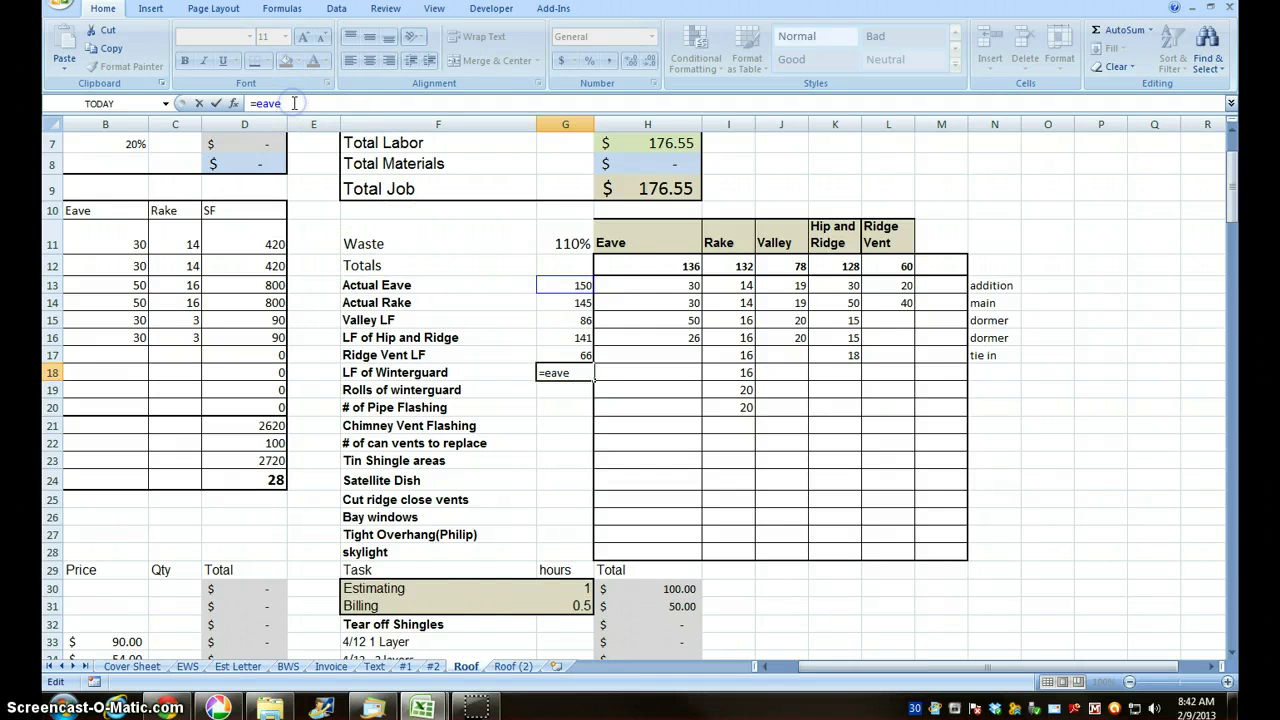
text(*2))
click(257, 103)
text(()
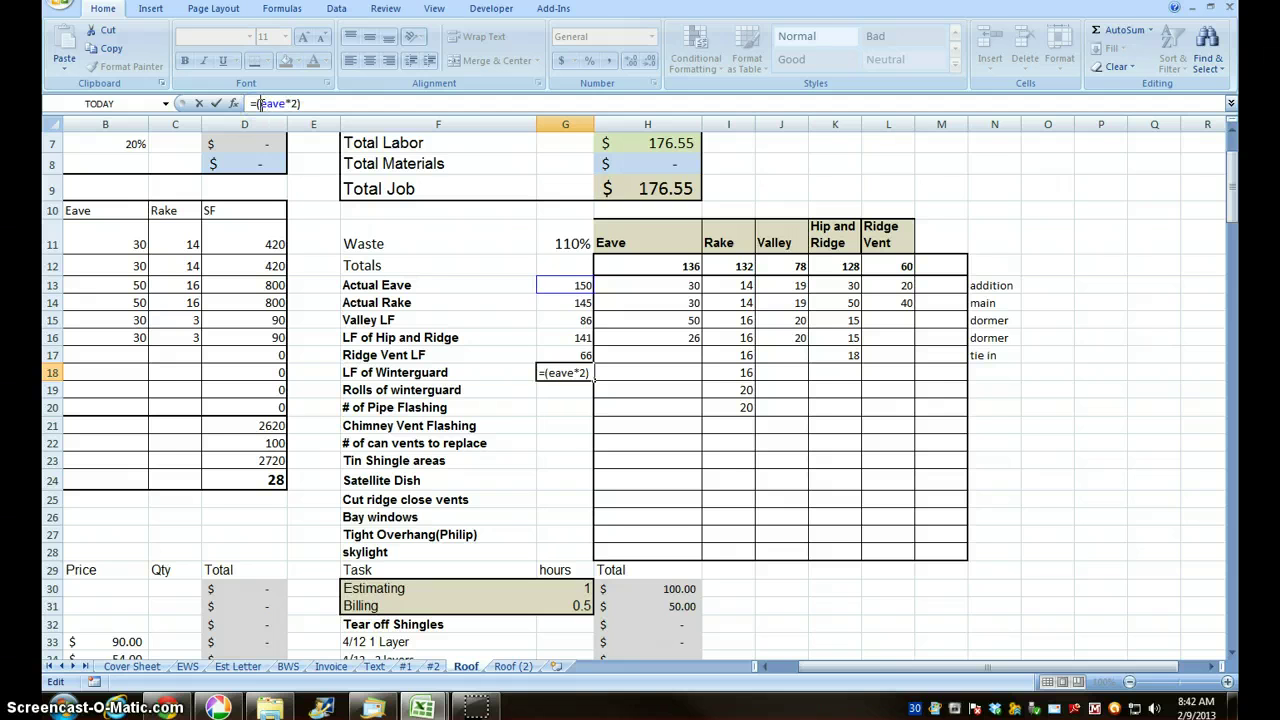
click(297, 103)
text(+)
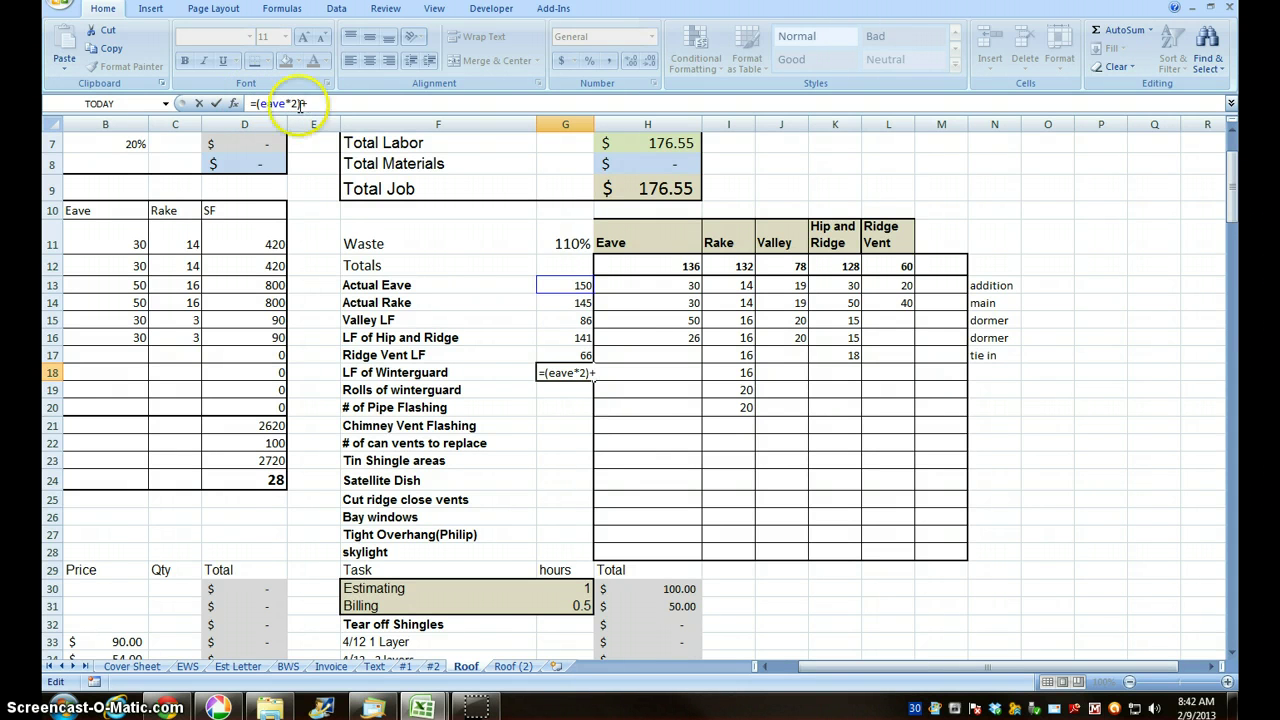
click(568, 321)
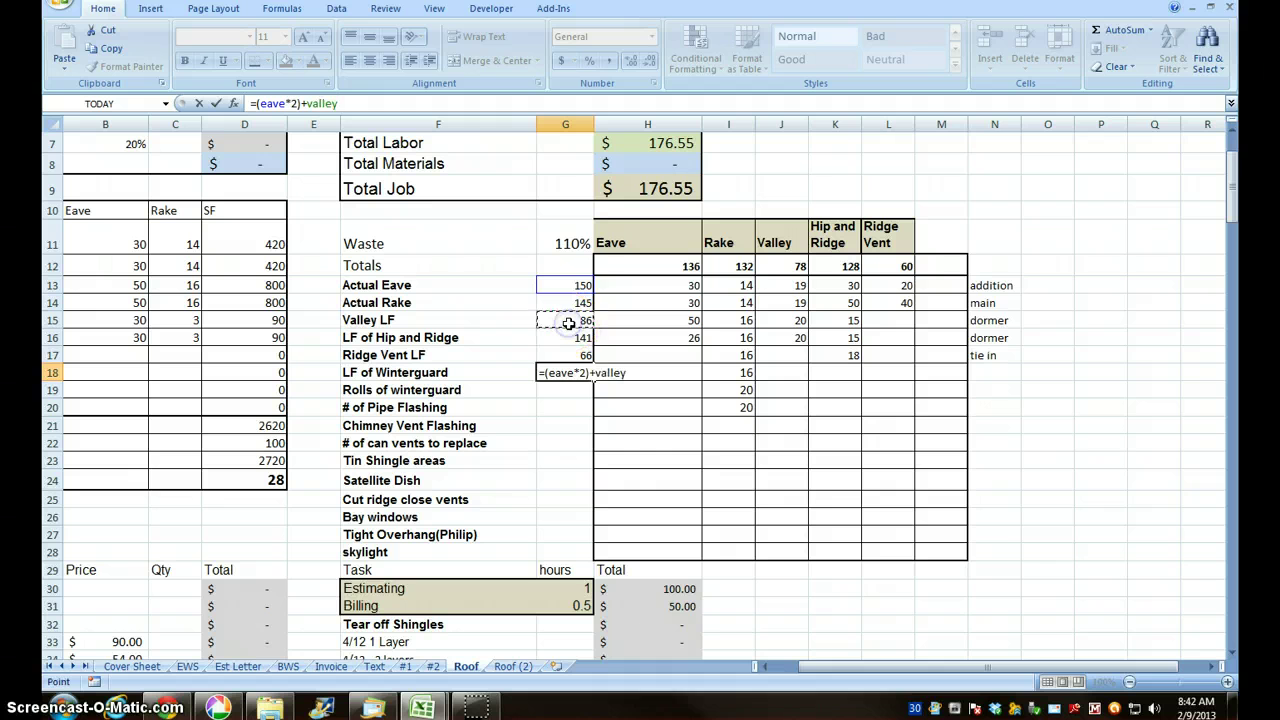
key(Return)
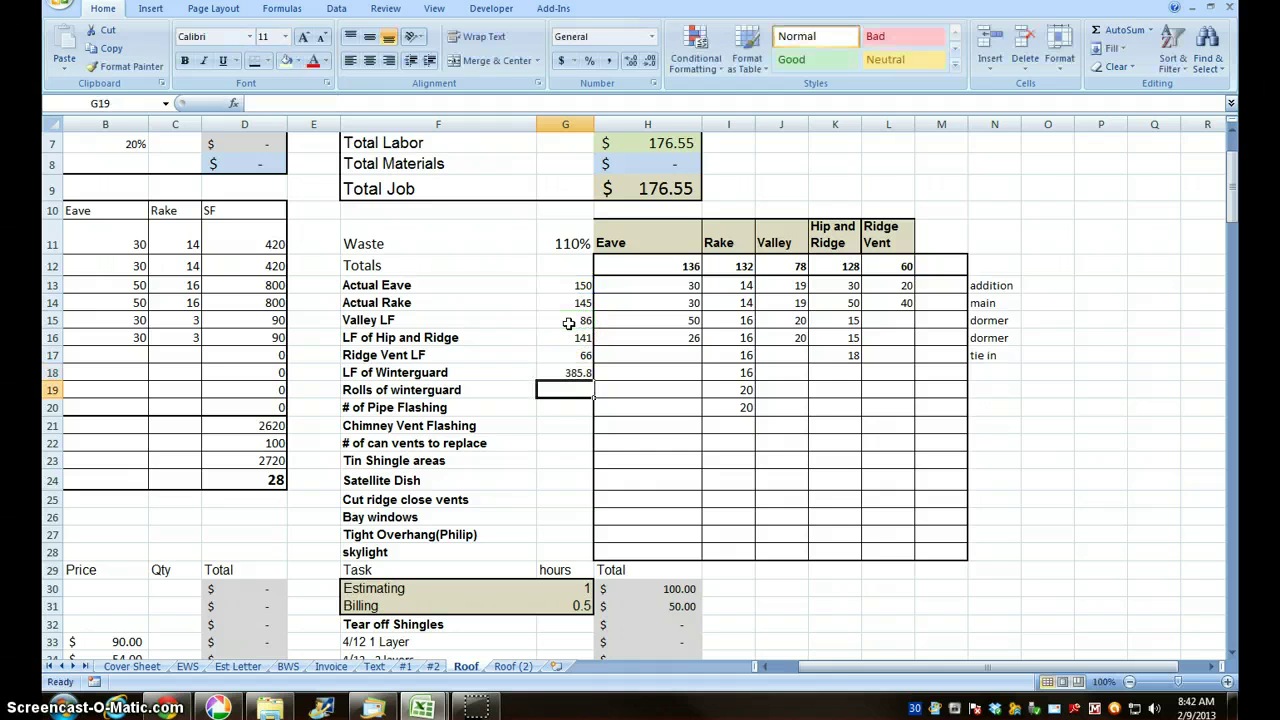
Remove the decimals from the LF of Winterguard cell G18 so it shows 386
click(569, 398)
click(570, 374)
click(650, 60)
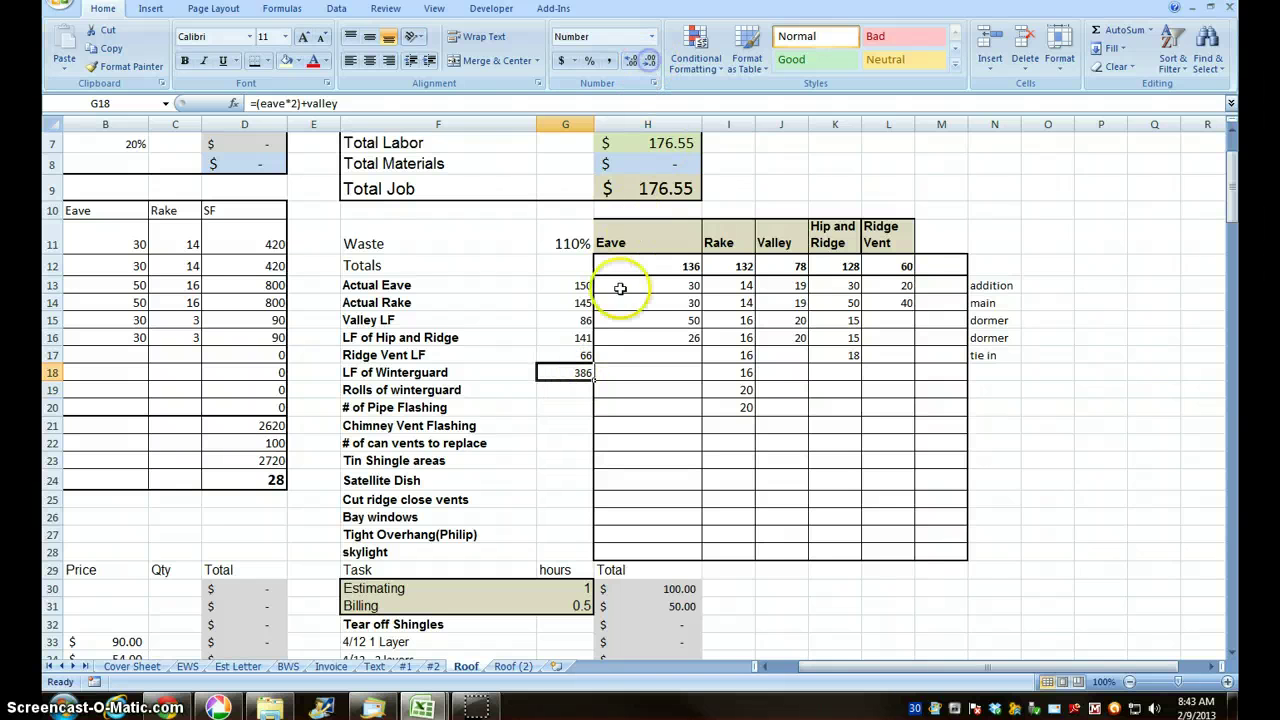
Enter =ROUNDUP(G18/33,0) in G19 so Rolls of winterguard shows 12
click(576, 391)
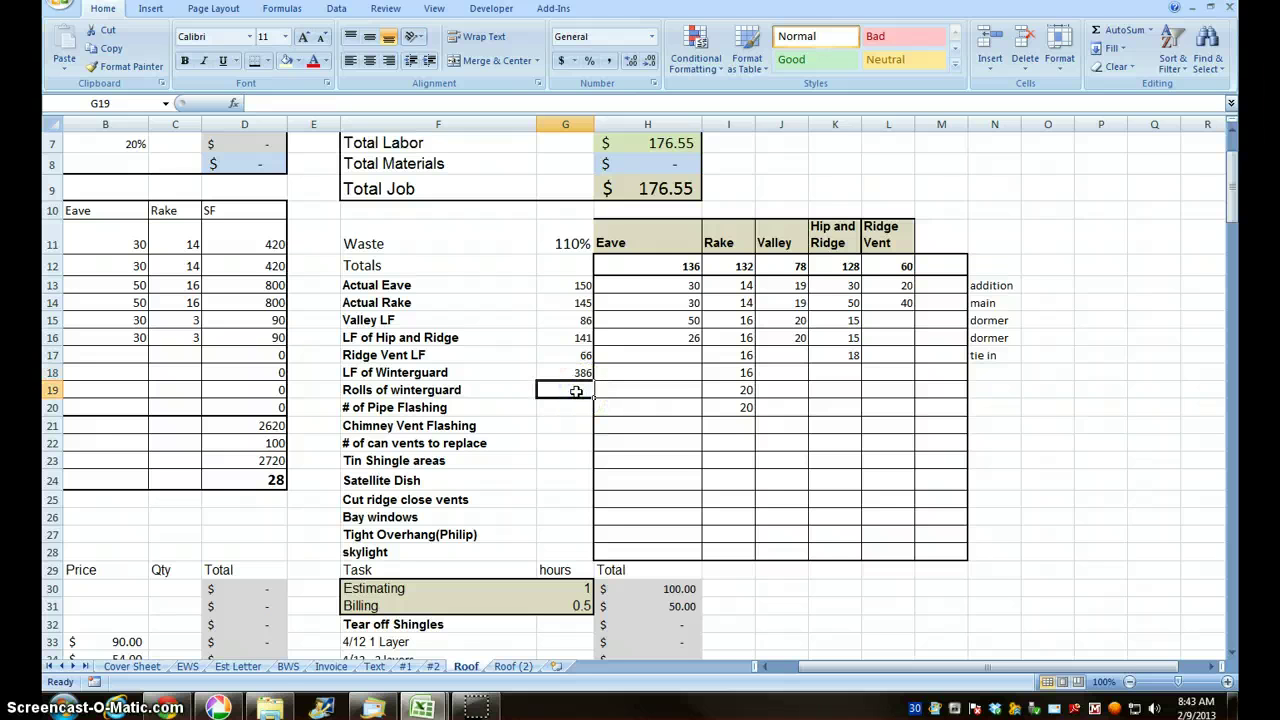
text(=)
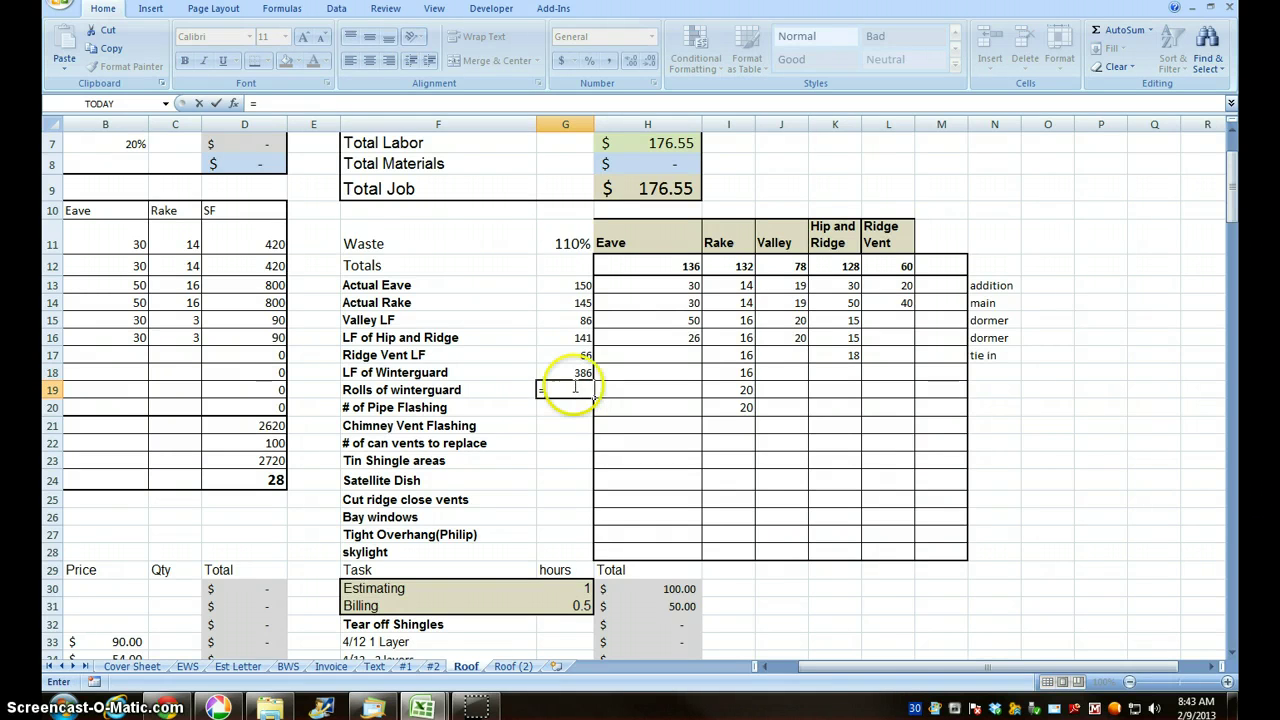
click(262, 103)
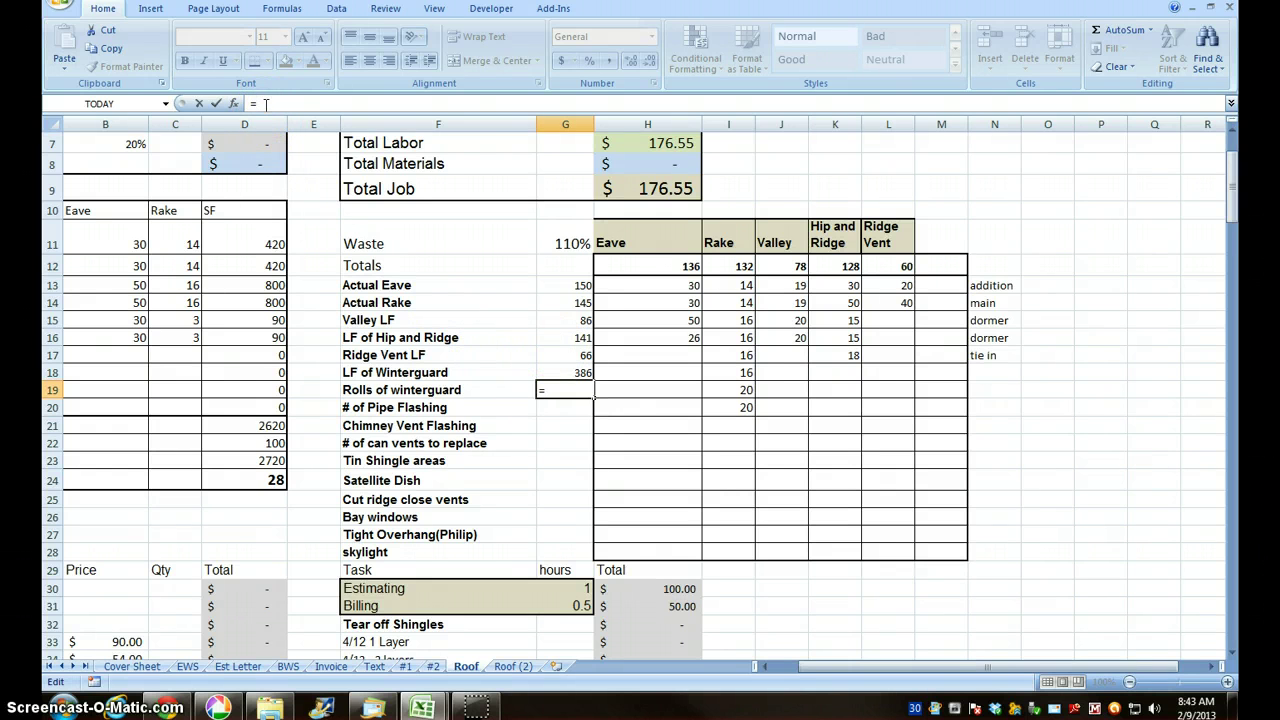
text(round)
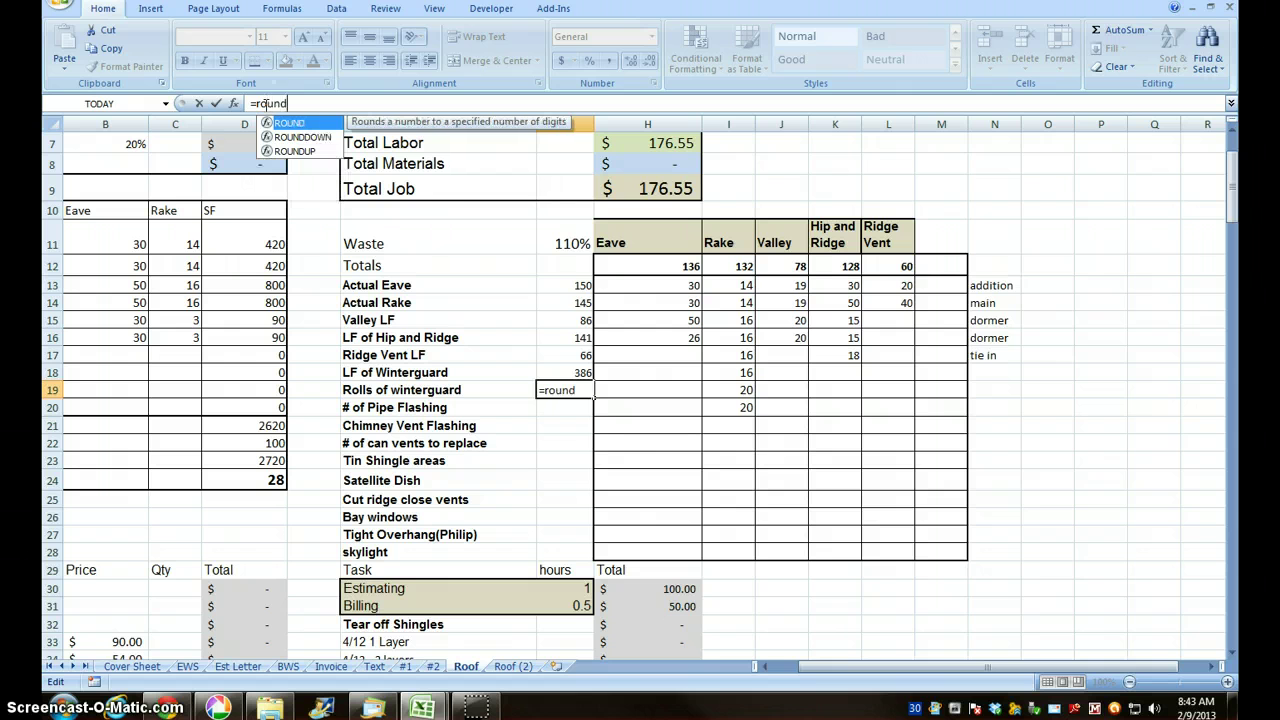
text(u)
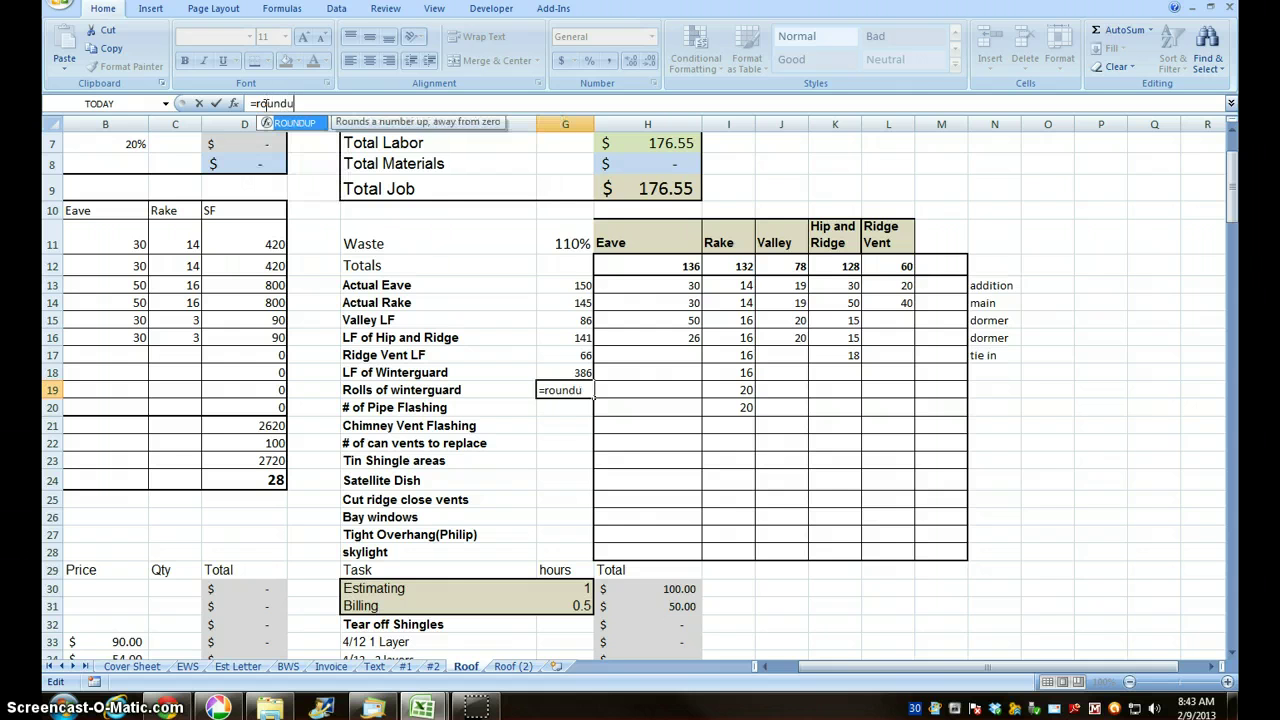
key(Tab)
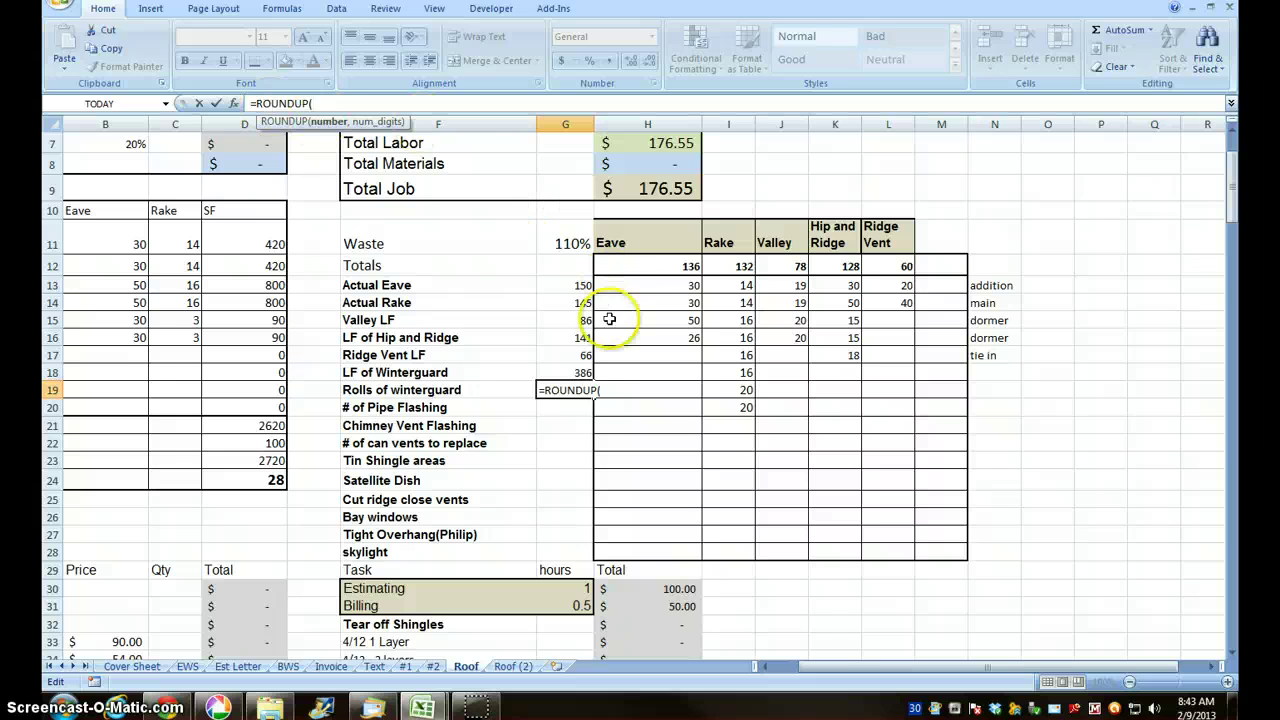
click(571, 372)
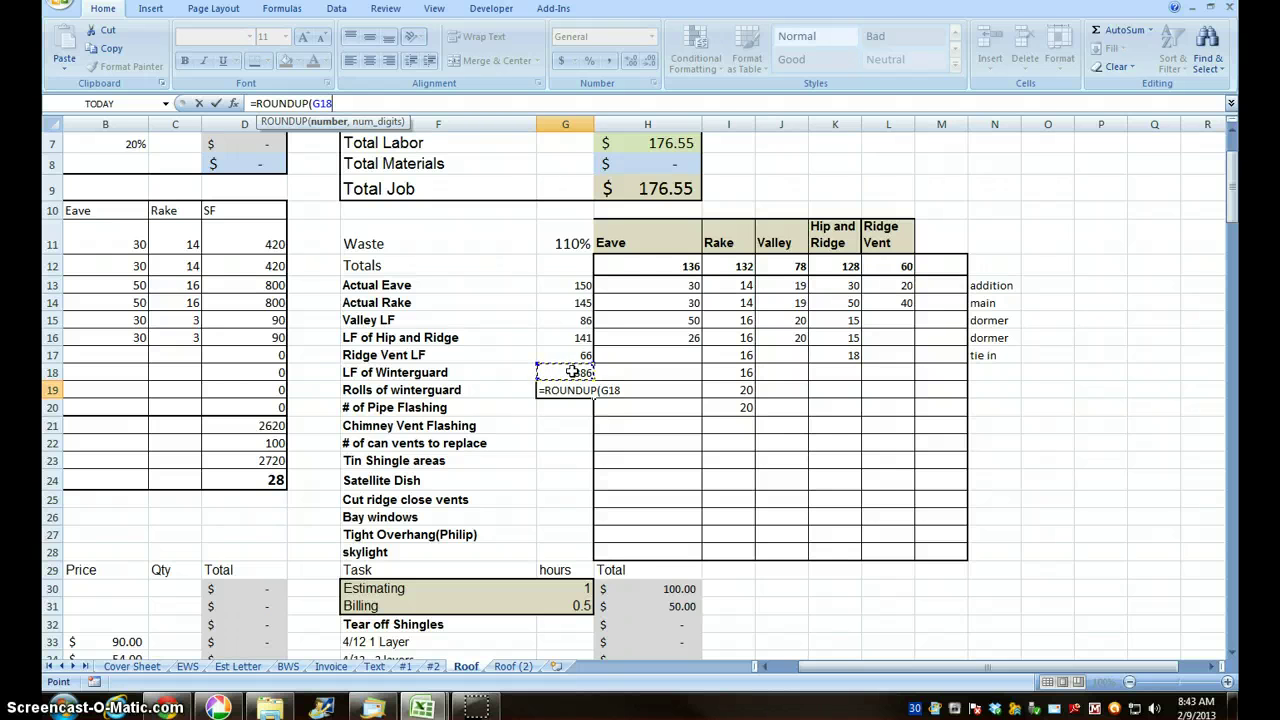
text(/33,)
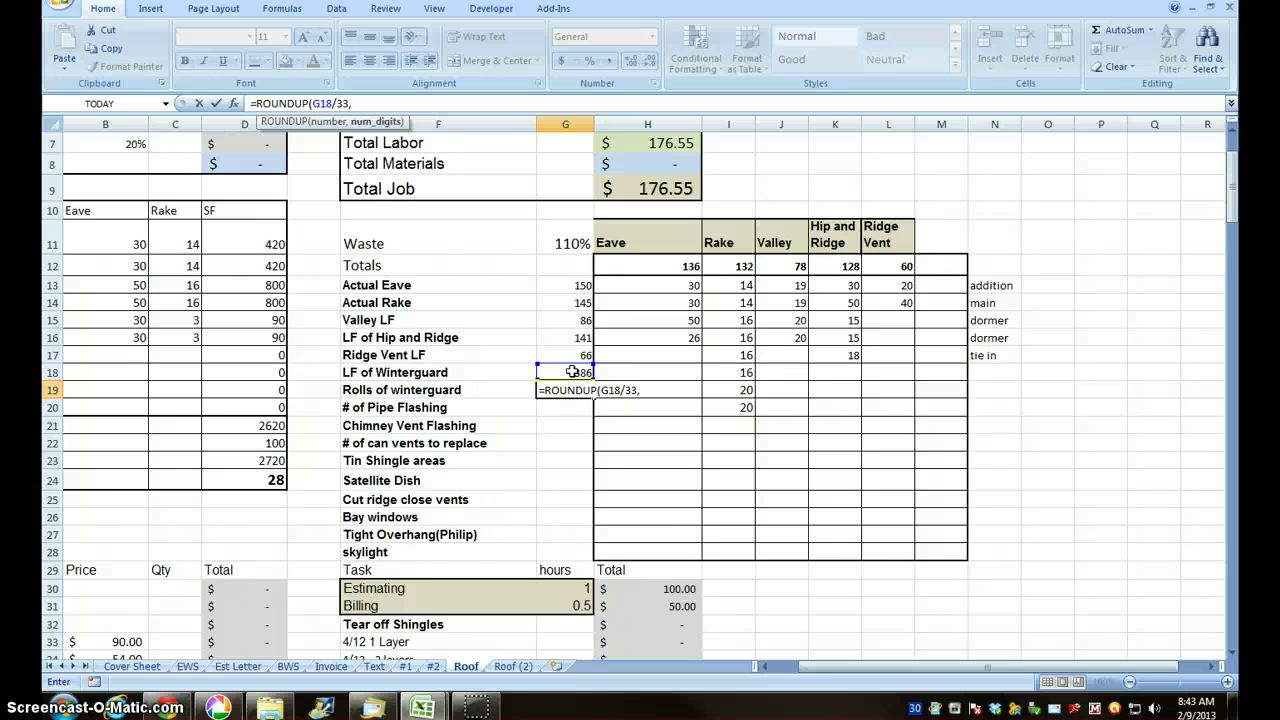
text(0))
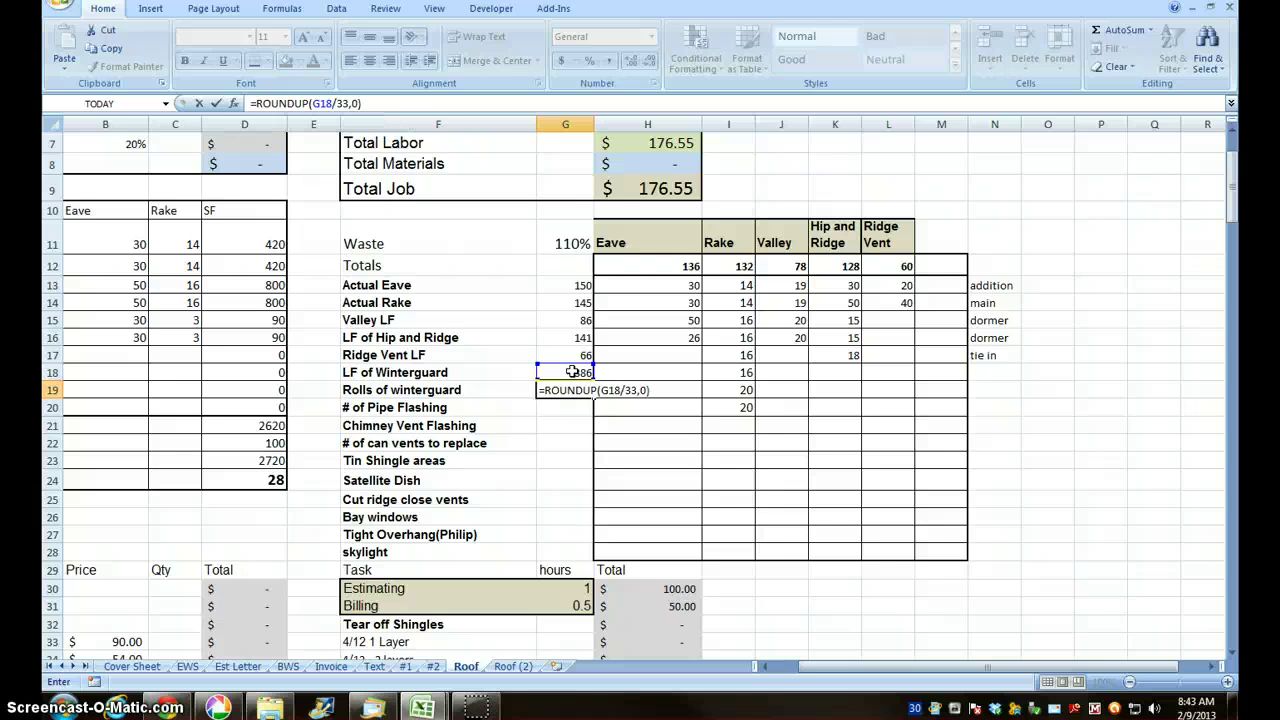
key(Return)
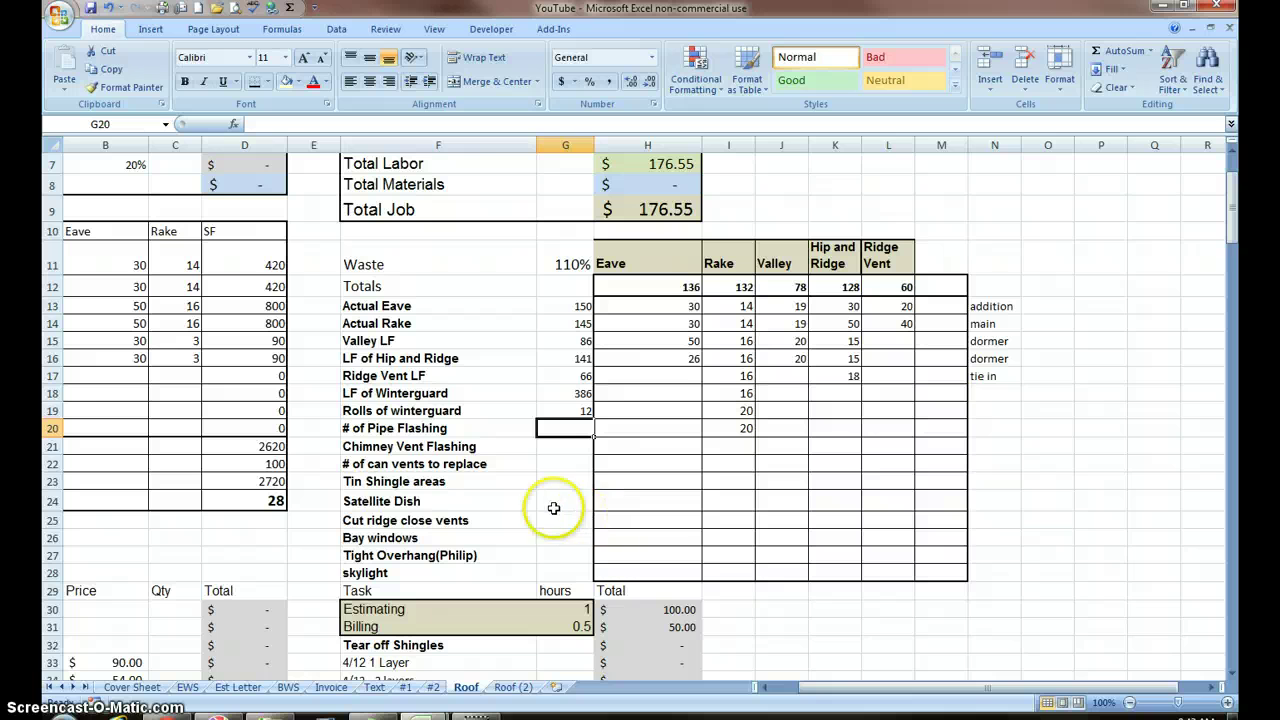
Fill G20:G28 light yellow and enter 2 pipe flashings and 1 chimney vent flashing
drag(557, 426, 568, 573)
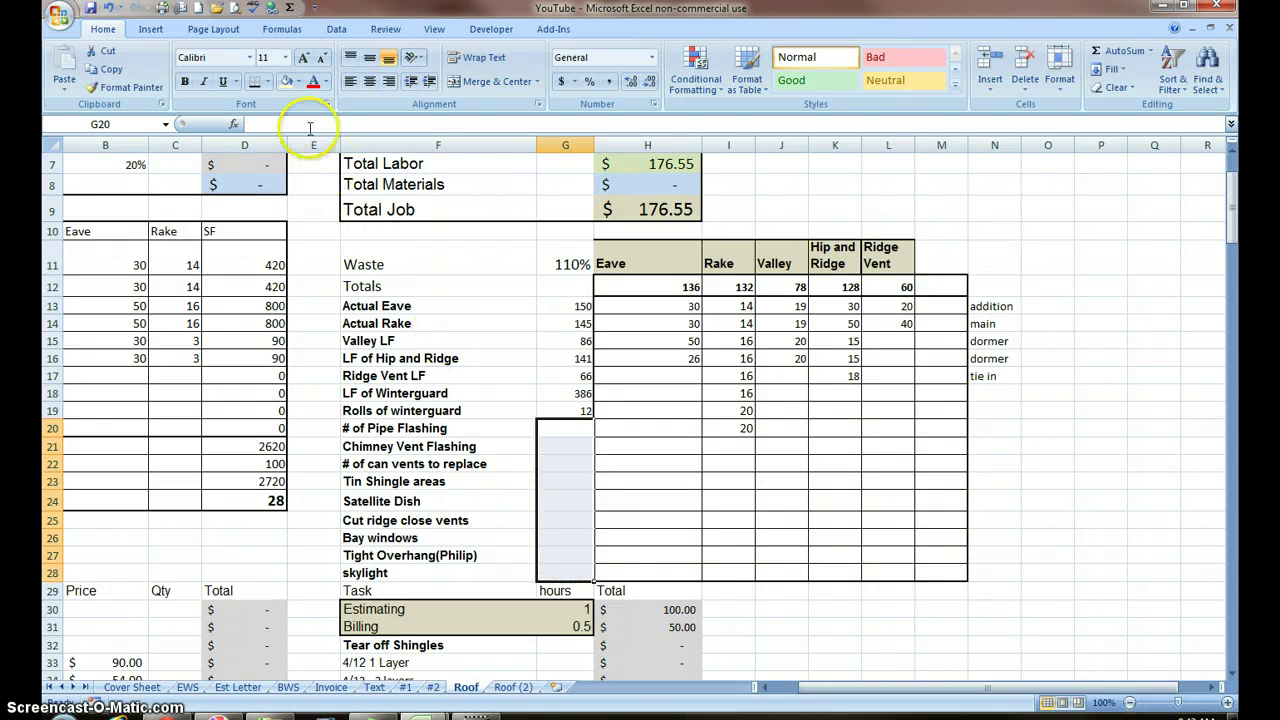
click(286, 82)
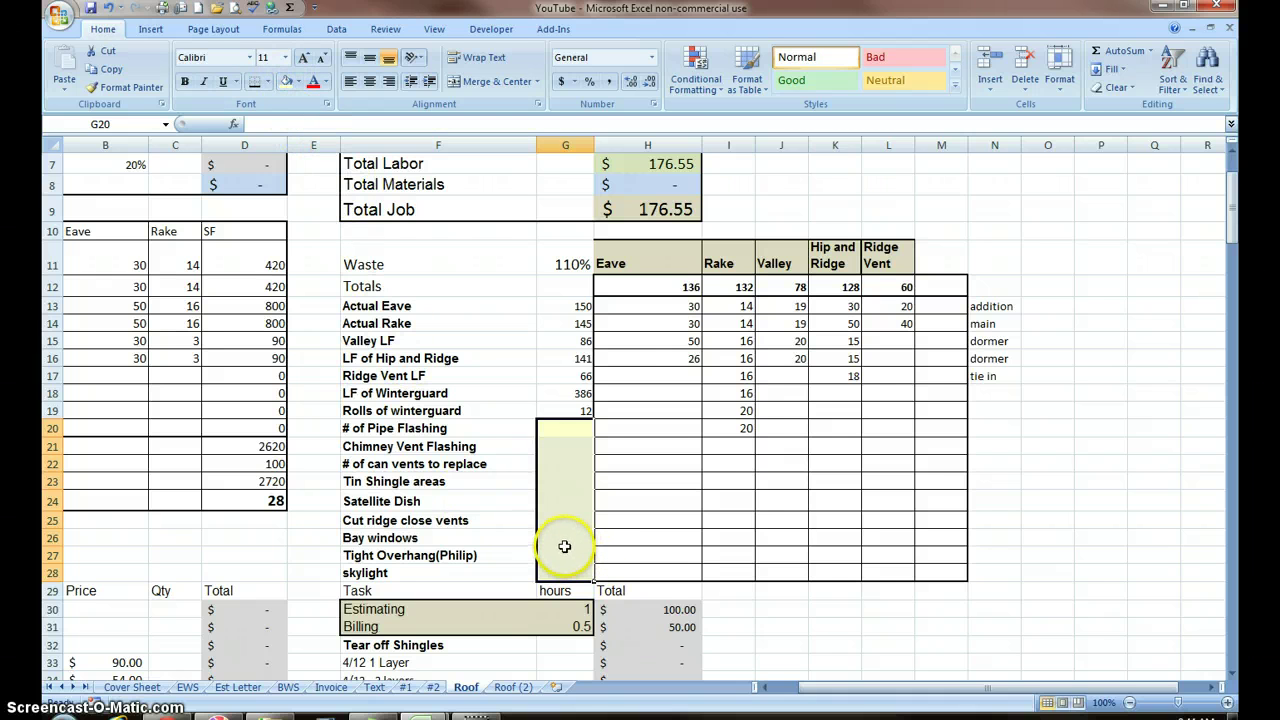
click(557, 425)
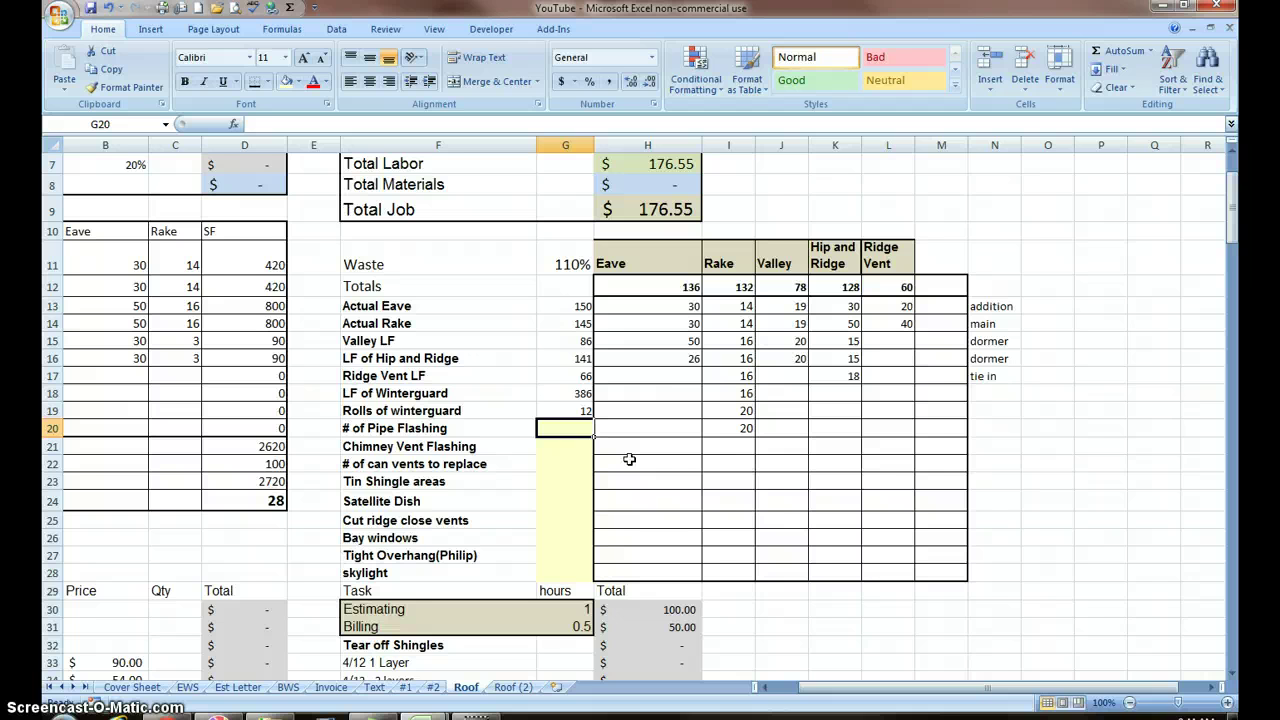
text(2)
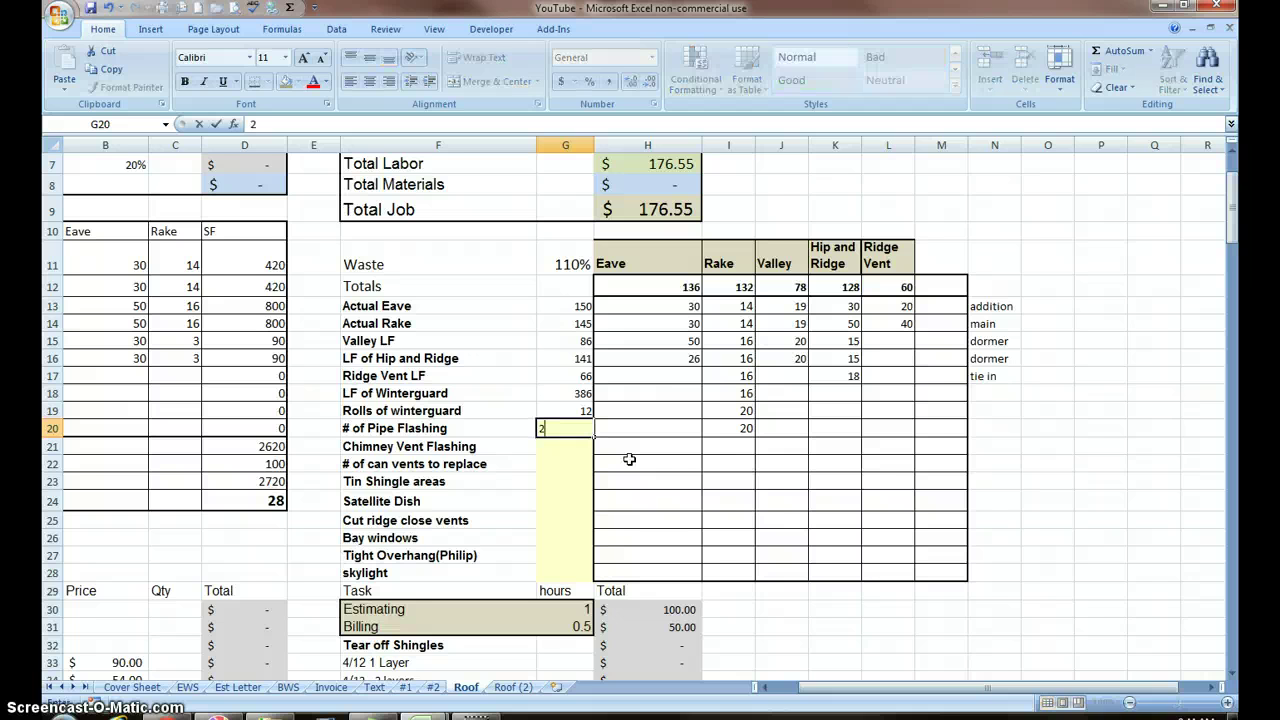
key(Return)
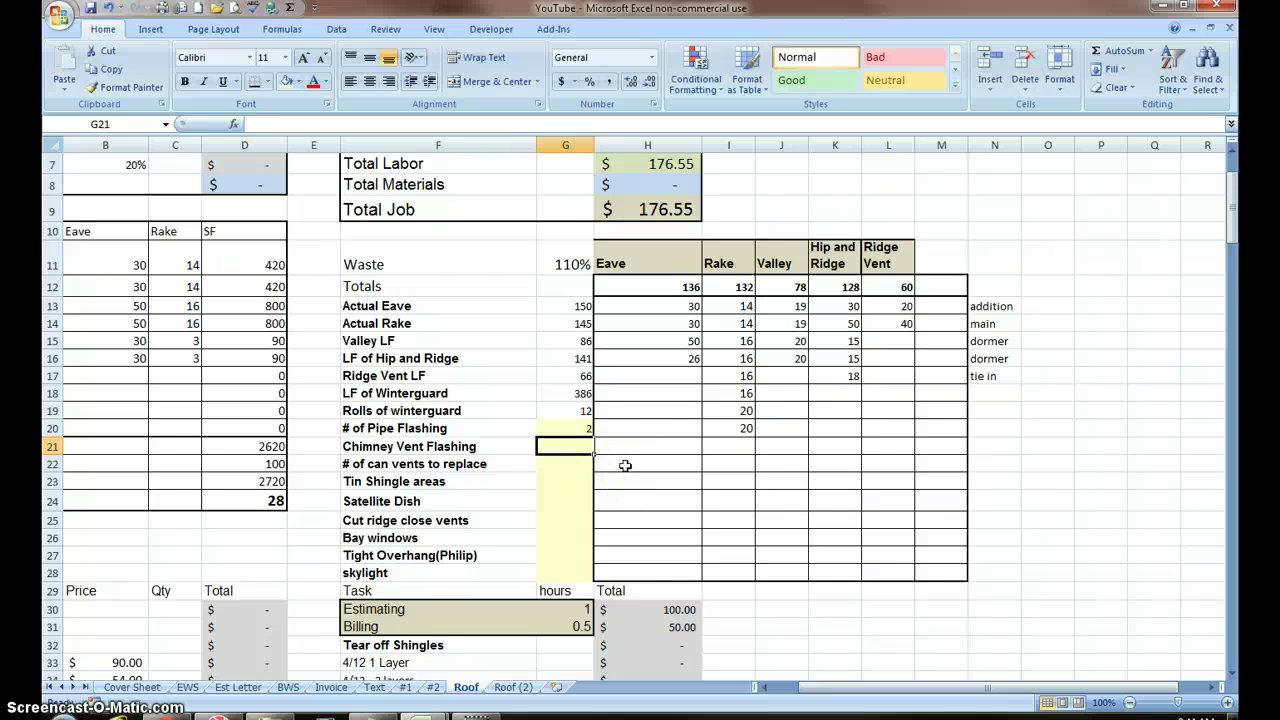
text(1)
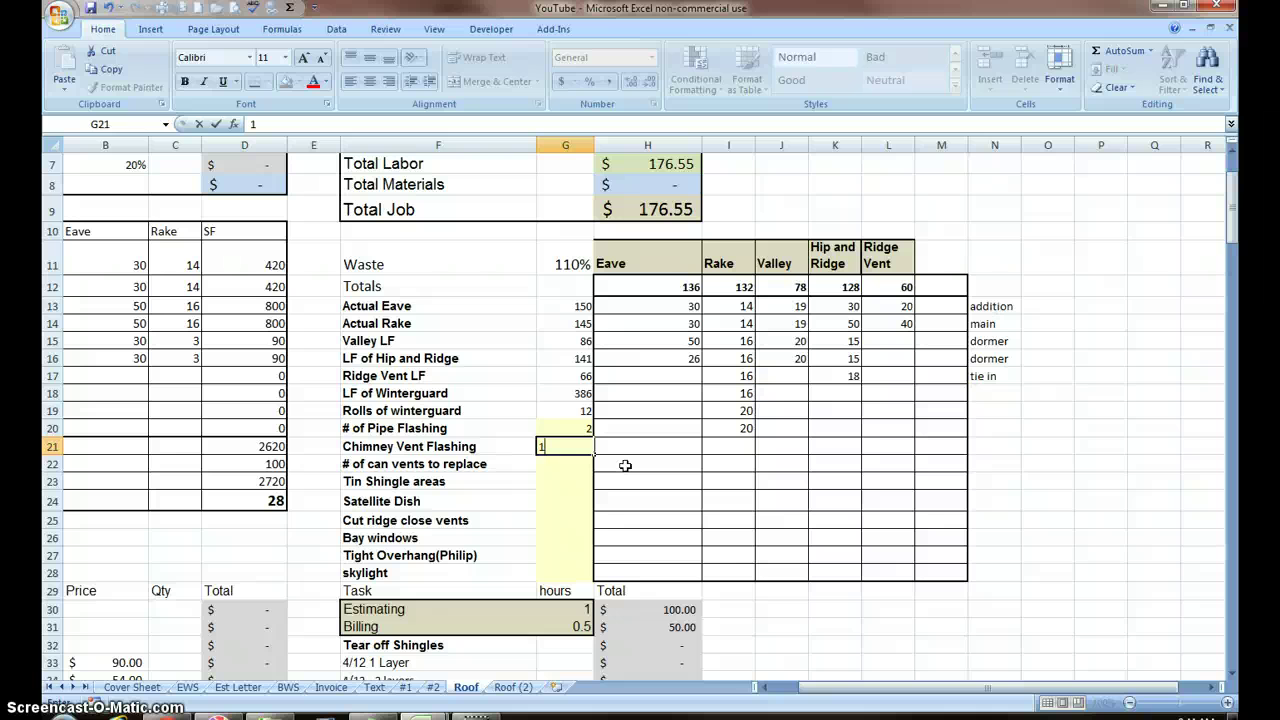
key(Return)
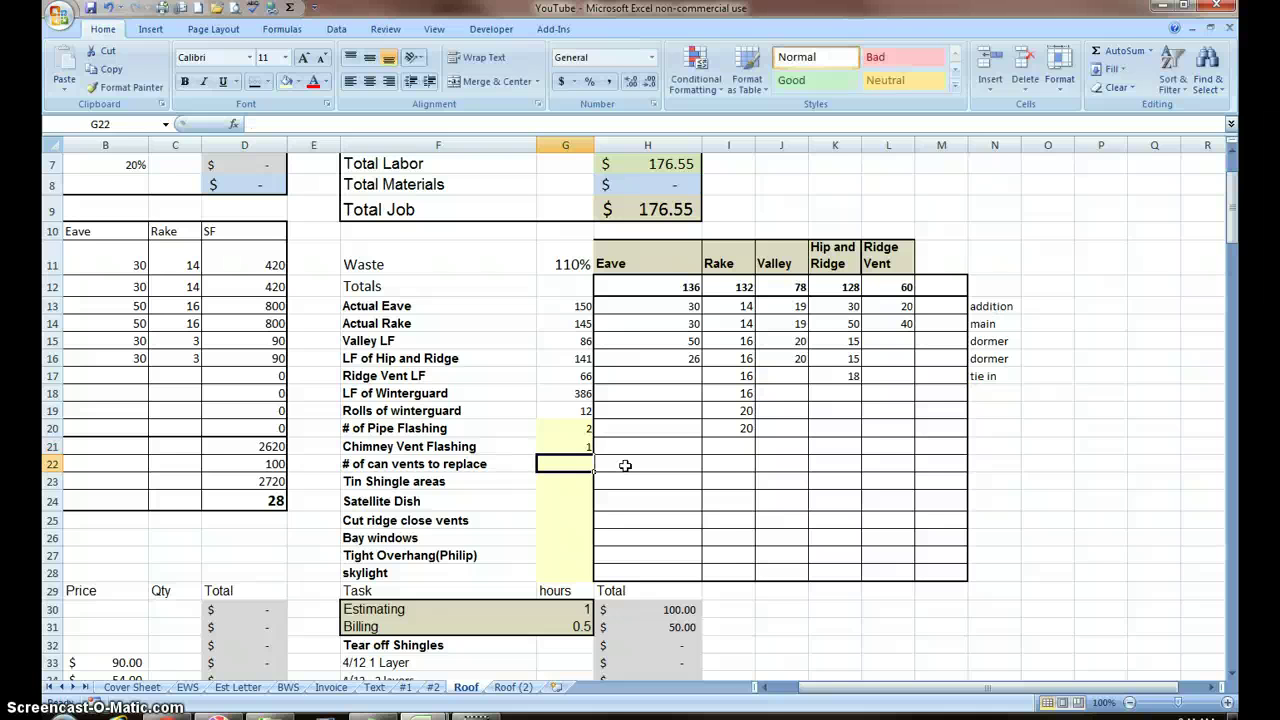
key(Return)
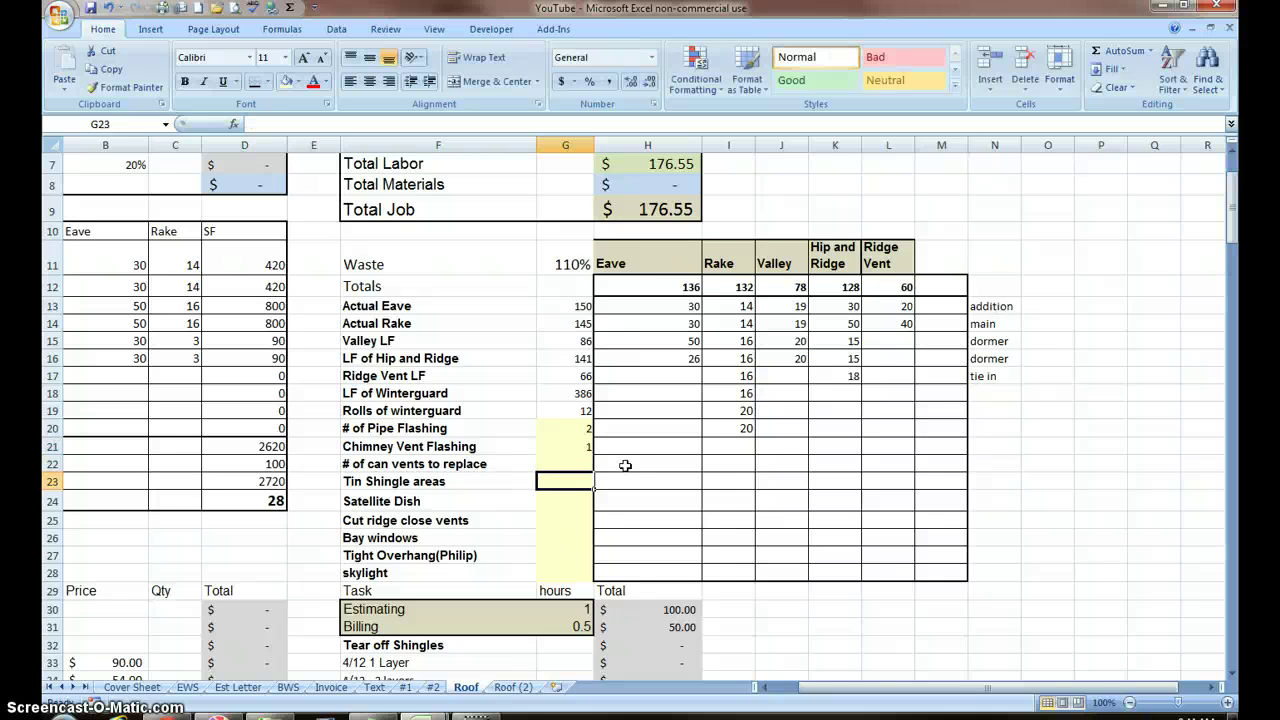